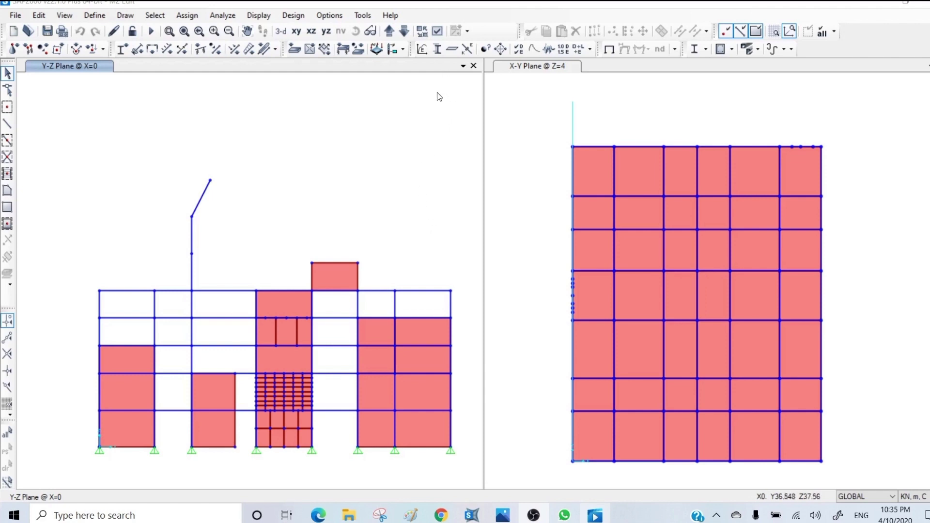
Add a new concrete circular frame section property and name it "Con. Col. 600Dia"
left_click(439, 50)
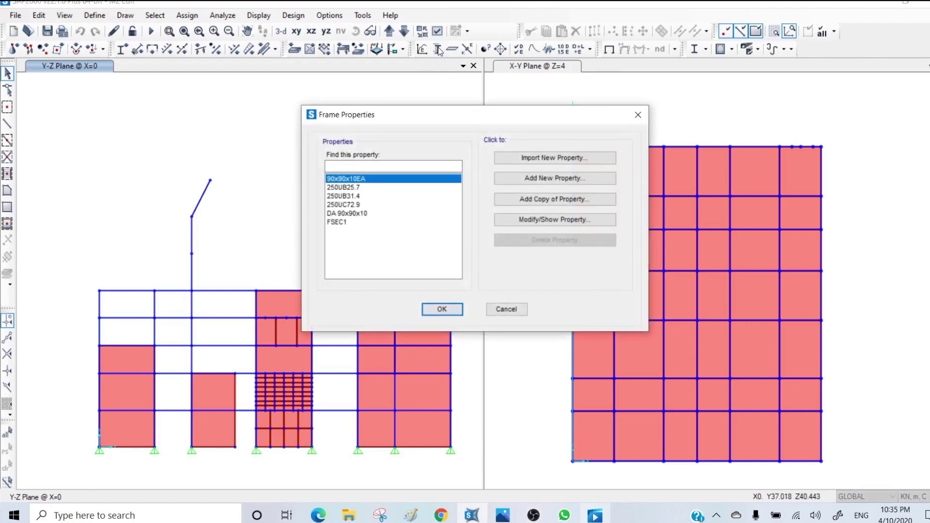
left_click(541, 178)
left_click(508, 134)
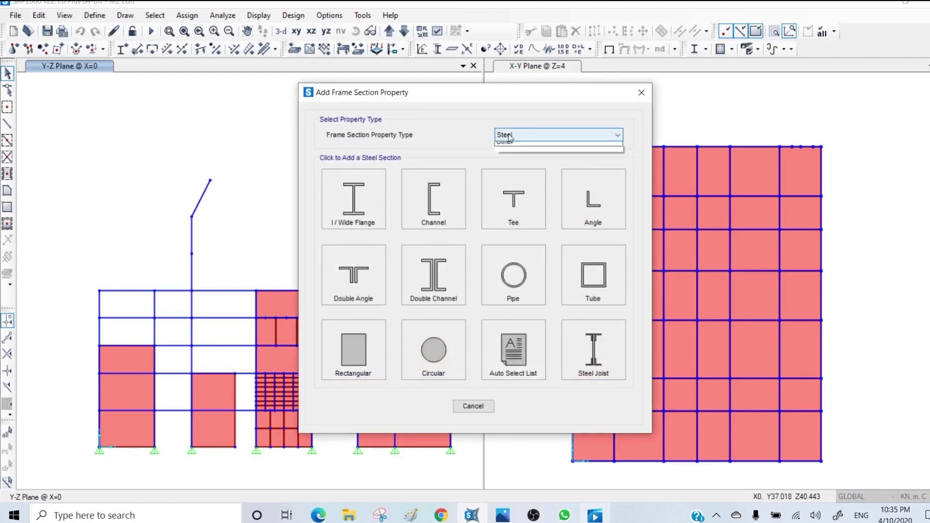
left_click(516, 166)
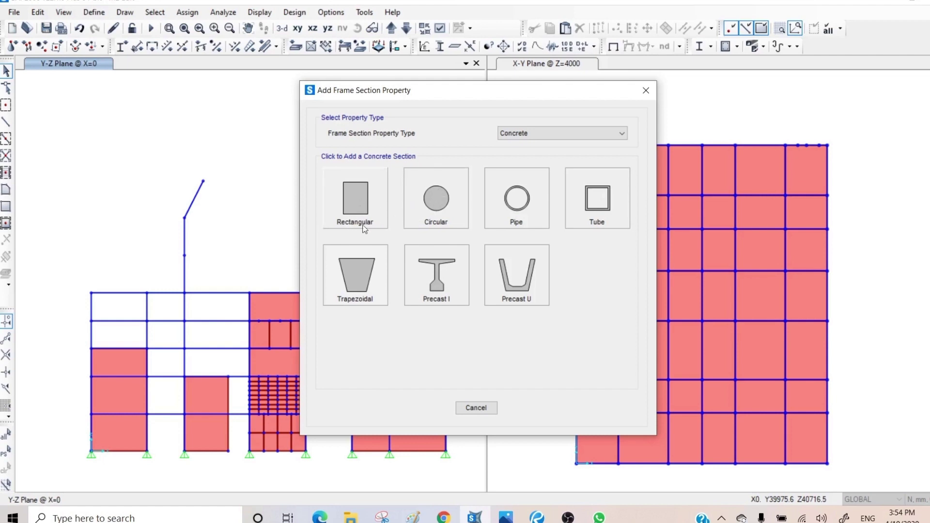
left_click(433, 194)
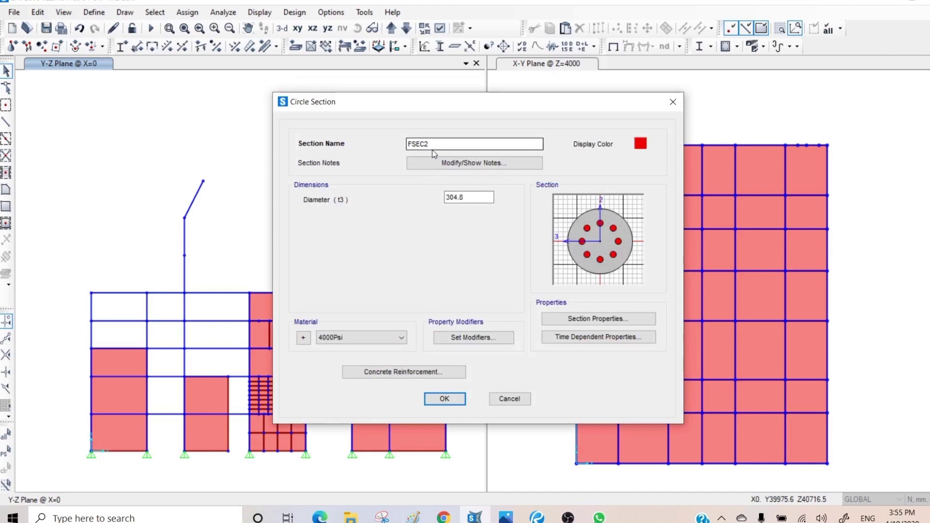
left_click_drag(474, 143, 408, 143)
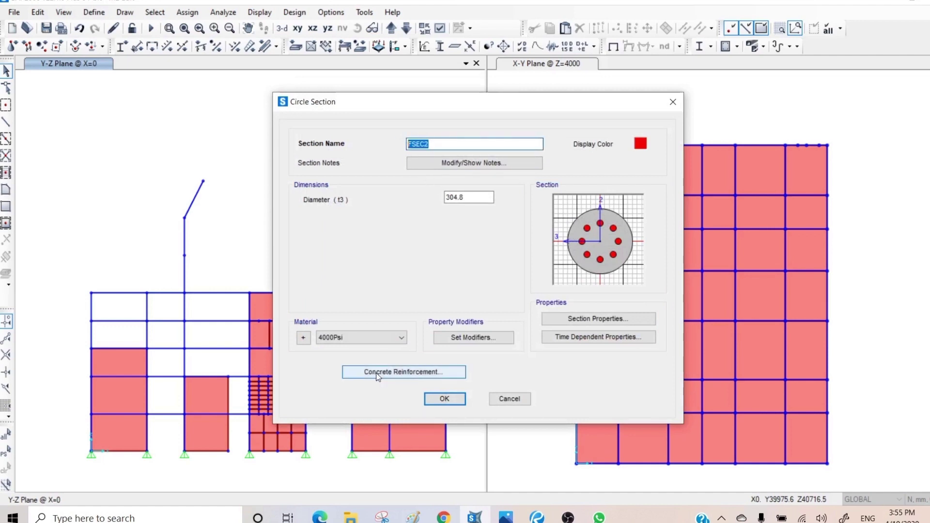
type("Con.")
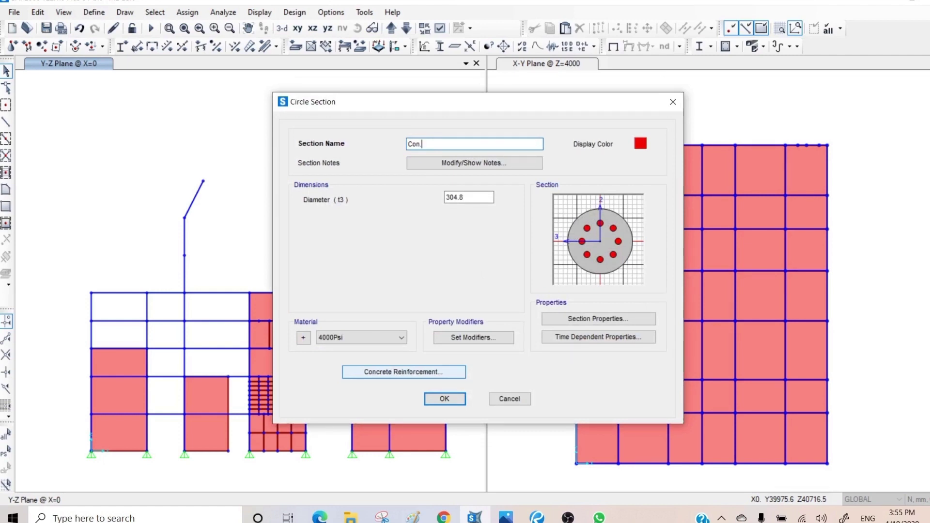
type(" Col")
type(". 600Dia")
Set the circular section's diameter to 600 and its material to Concrete-50MPa
left_click(473, 197)
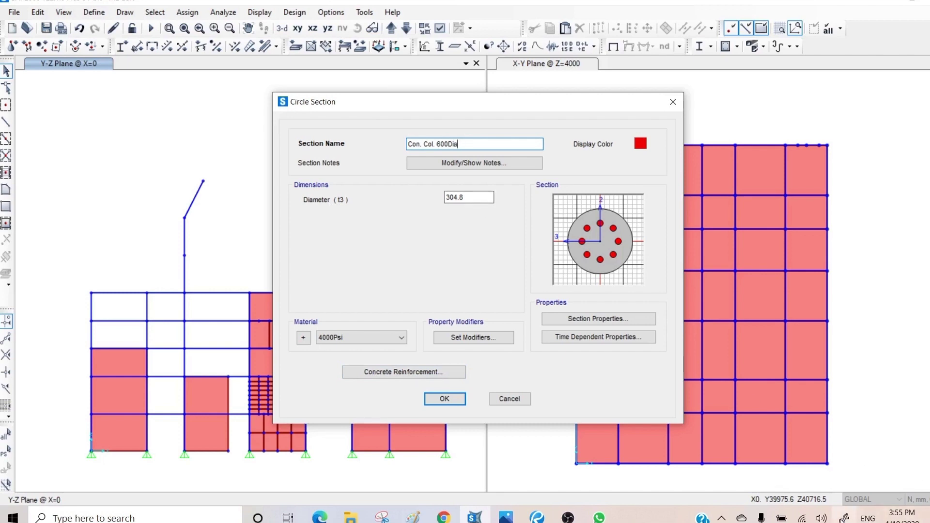
left_click_drag(482, 202, 394, 208)
type("600")
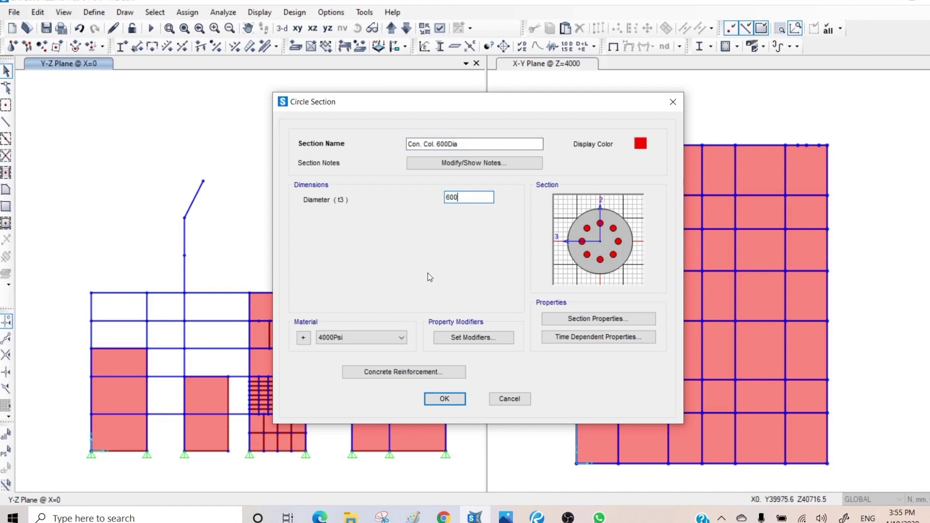
left_click(401, 338)
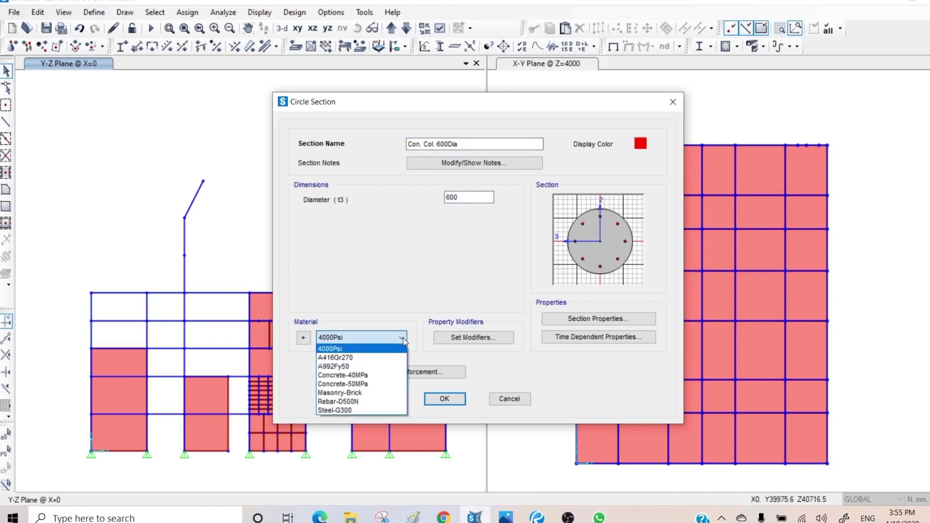
left_click(369, 384)
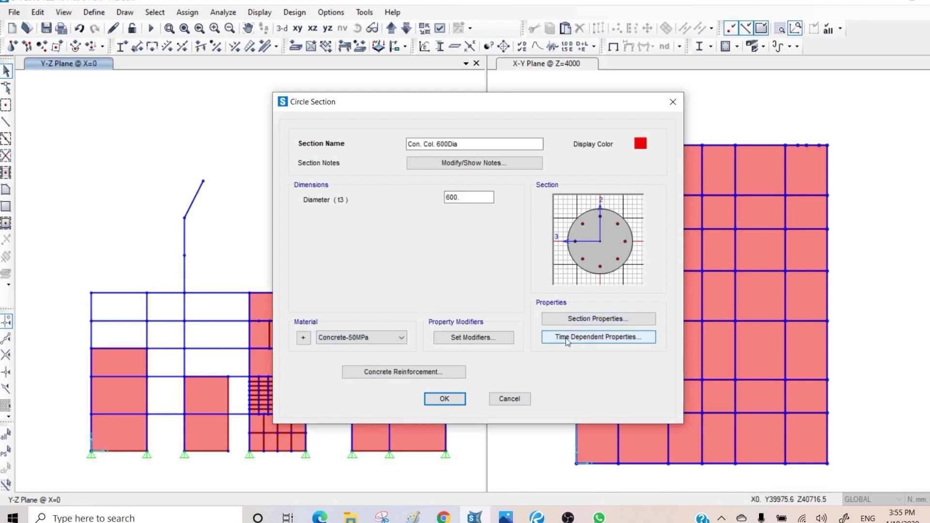
Set the section's moment of inertia modifiers about the 2 and 3 axes to 0.7 and review its section properties
left_click(491, 341)
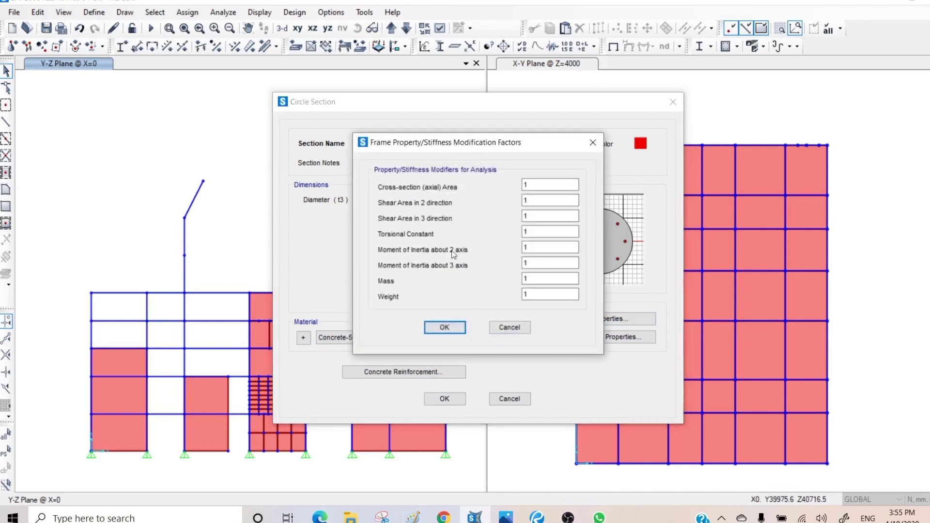
left_click(528, 248)
double_click(528, 248)
key("BackSpace")
type(".7")
key("Tab")
key("BackSpace")
type(".7")
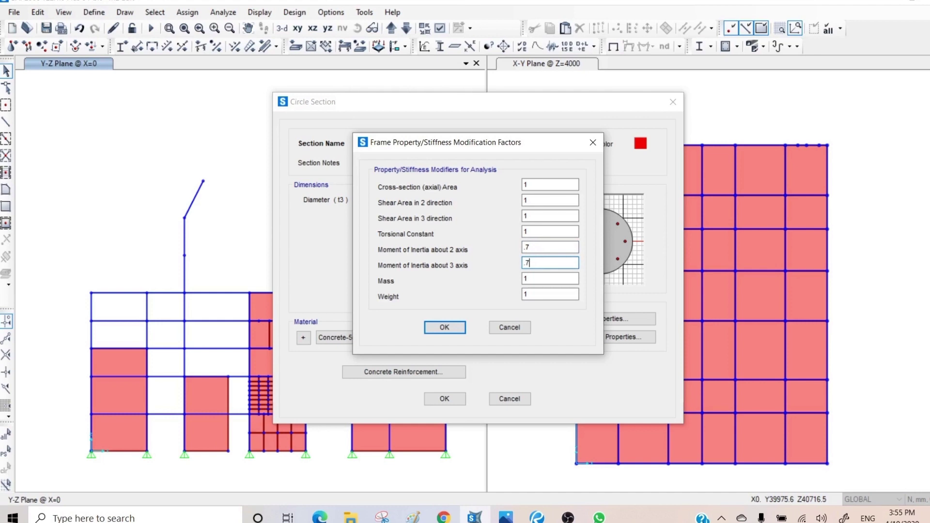
left_click(448, 328)
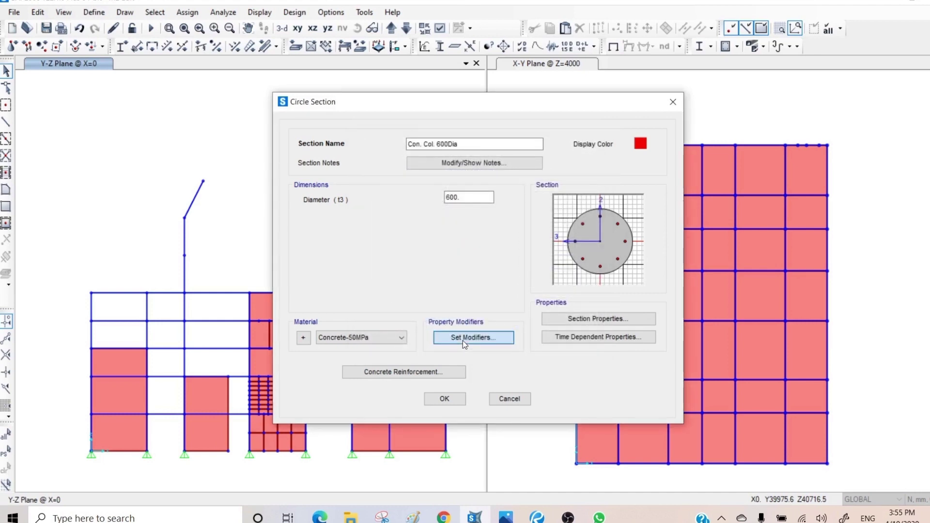
left_click(463, 338)
left_click(453, 326)
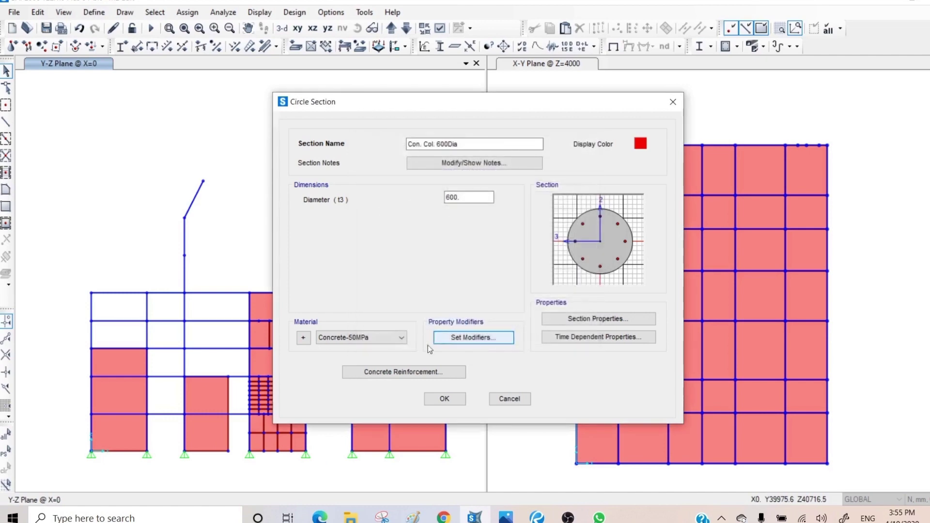
left_click(578, 319)
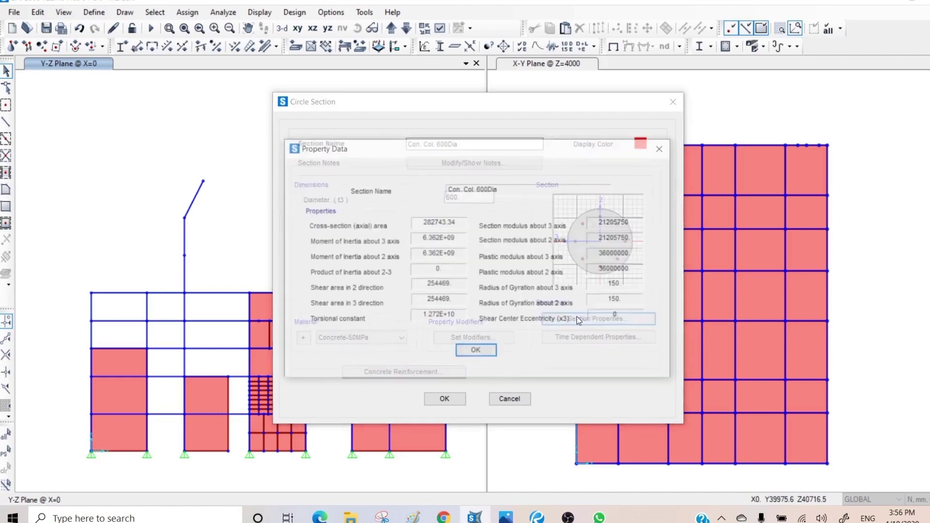
left_click(477, 352)
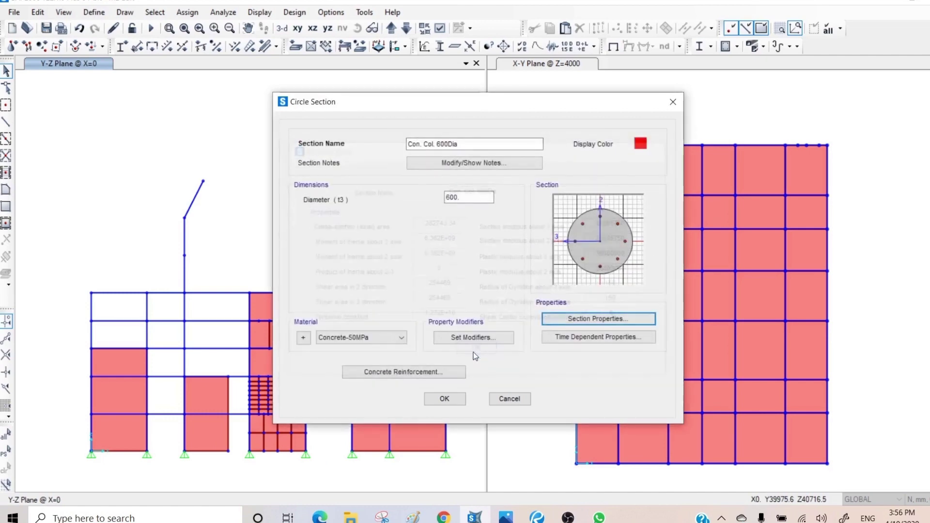
In the section's concrete reinforcement data, choose spiral confinement and set the longitudinal bar size to N24
left_click(409, 372)
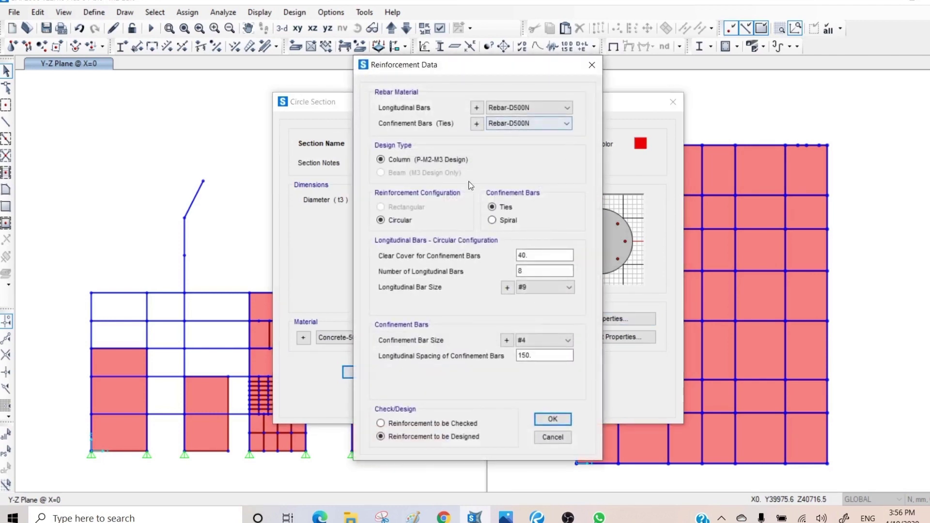
left_click(568, 107)
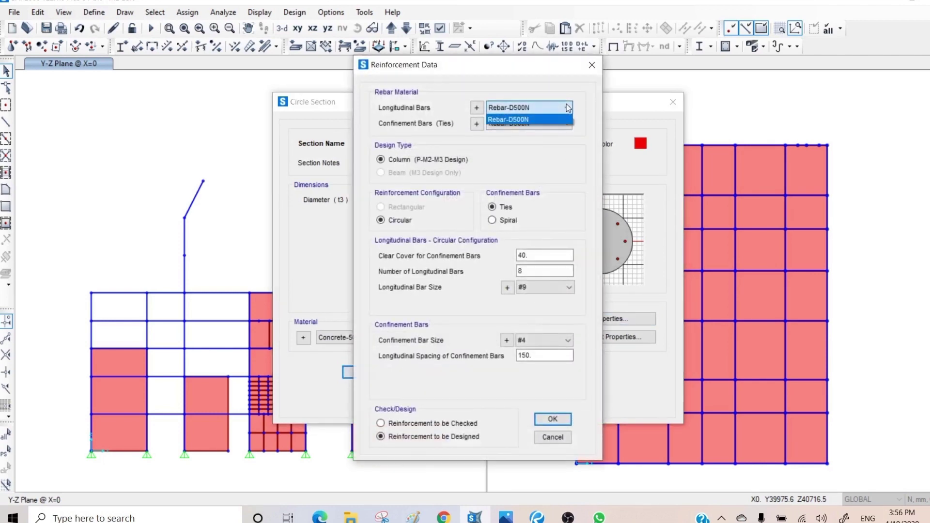
left_click(568, 108)
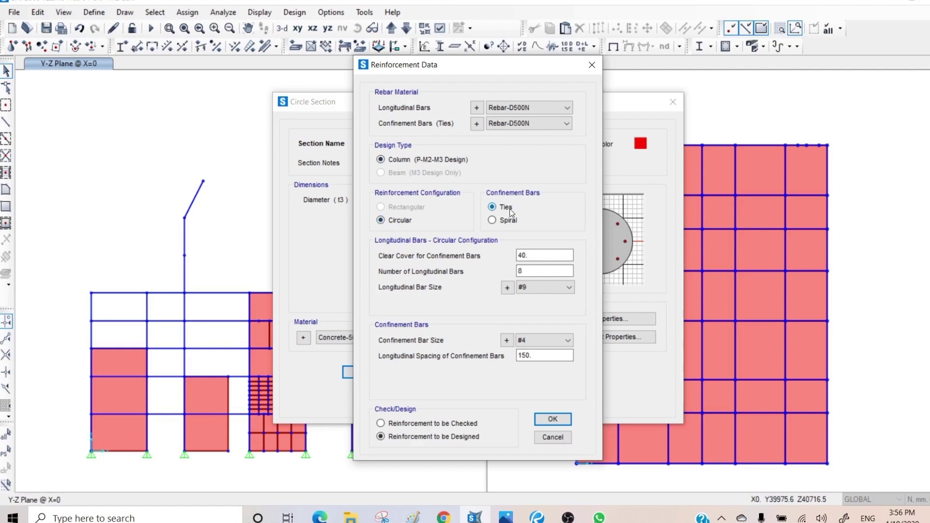
left_click(504, 224)
left_click(527, 271)
left_click(569, 287)
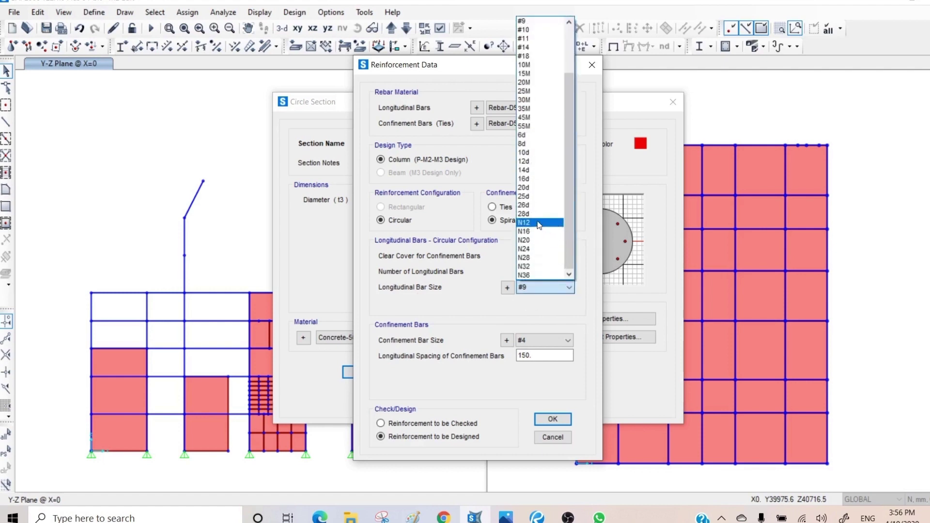
left_click(530, 249)
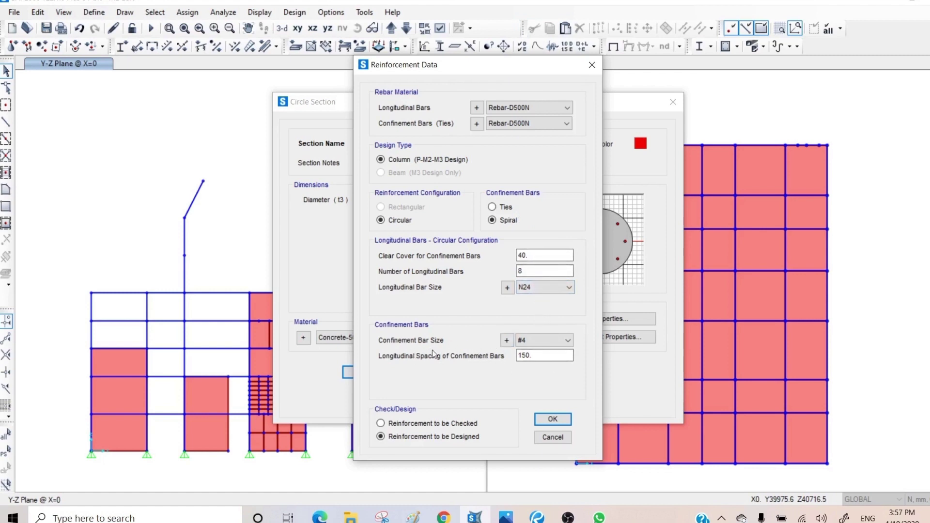
Set the confinement bars to N12 at 300 longitudinal spacing, with the reinforcement to be checked, and accept the reinforcement data
left_click(571, 339)
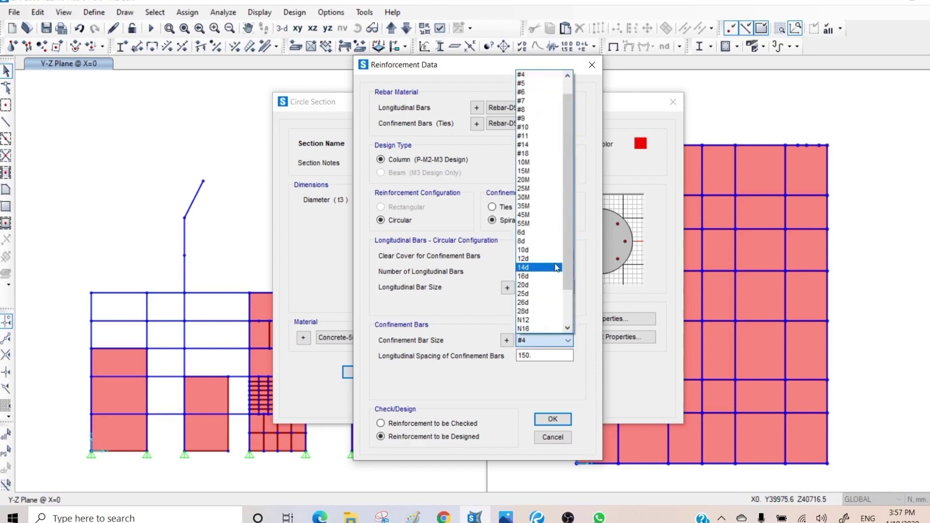
left_click(538, 321)
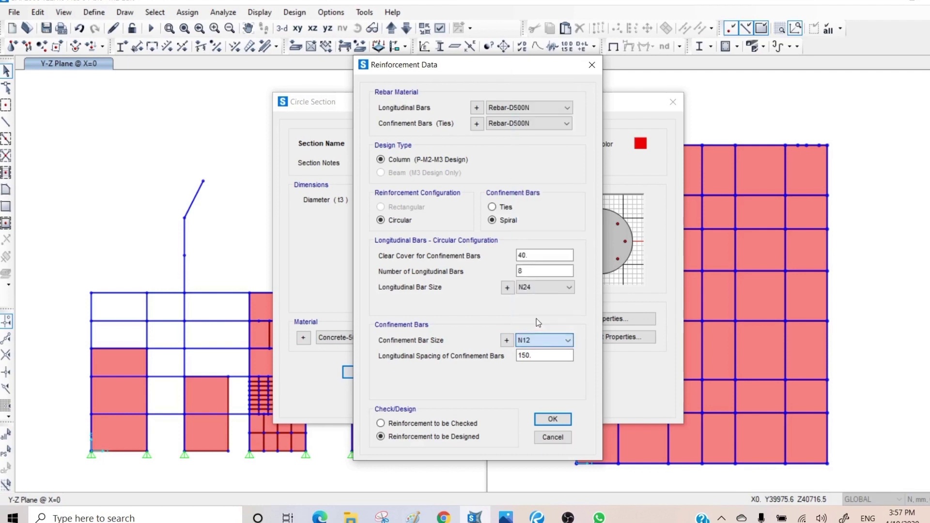
left_click(538, 355)
double_click(539, 356)
type("3")
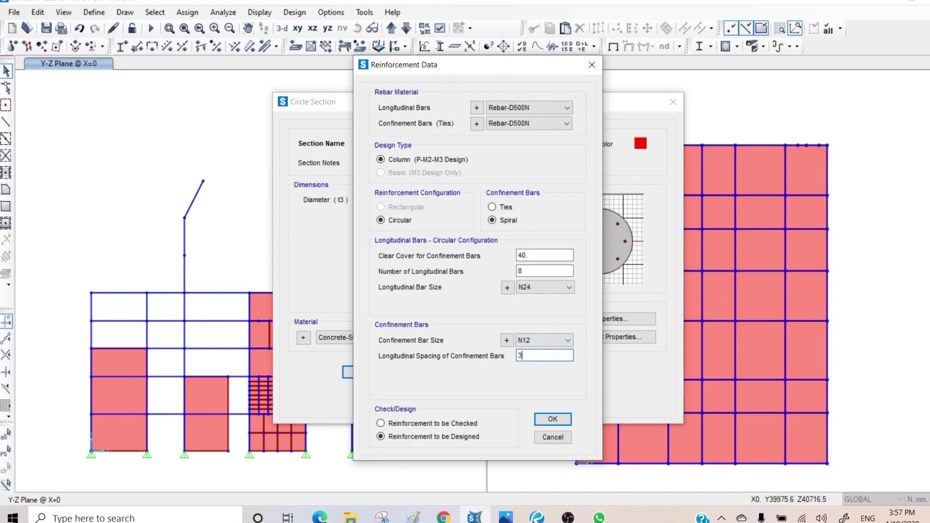
type("00")
left_click(408, 425)
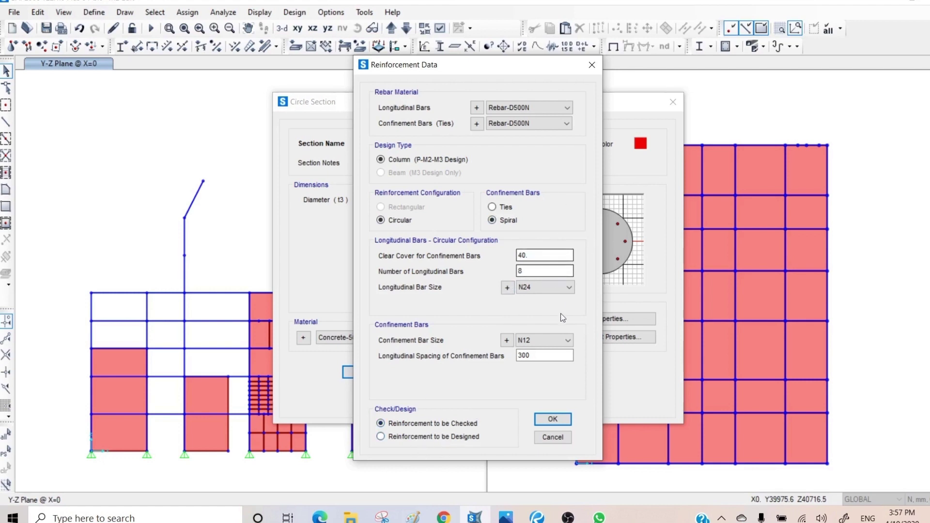
left_click(553, 418)
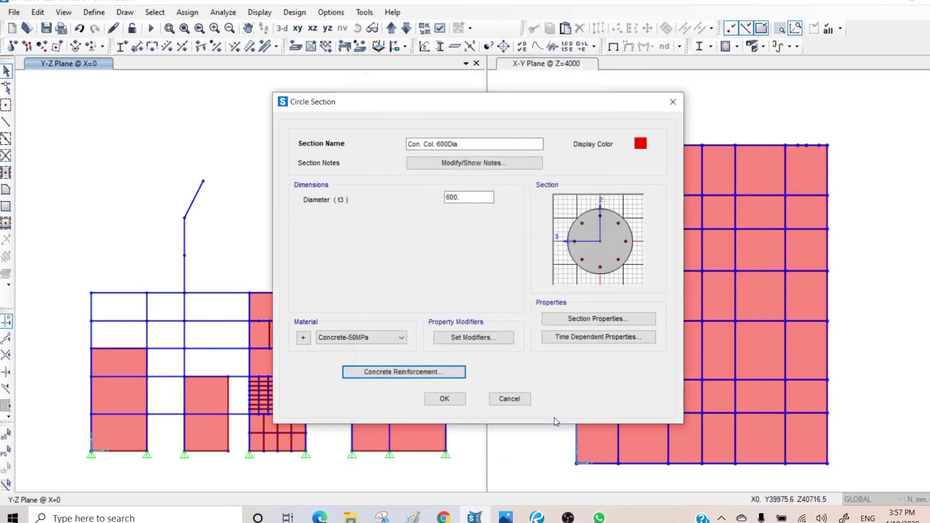
Change the circular section's display color to olive and save the section property
left_click(640, 147)
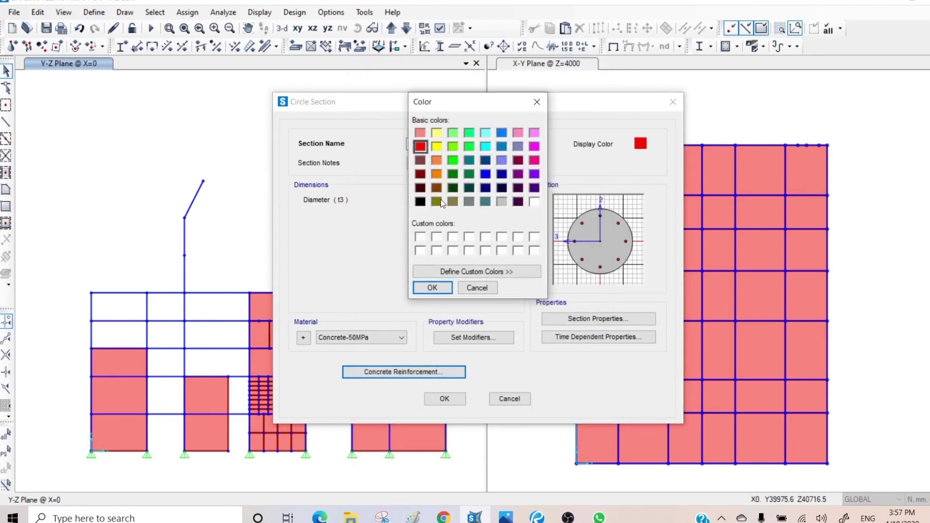
left_click(437, 202)
left_click(426, 288)
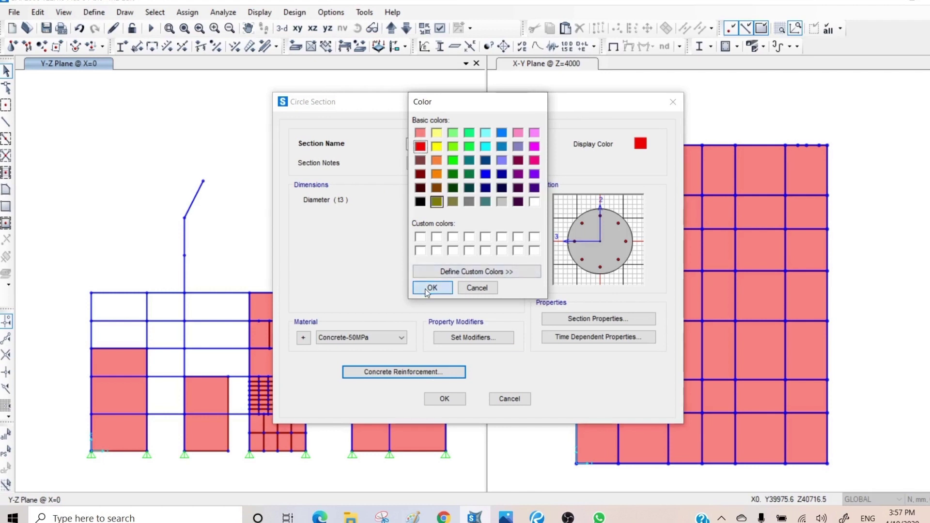
left_click(445, 399)
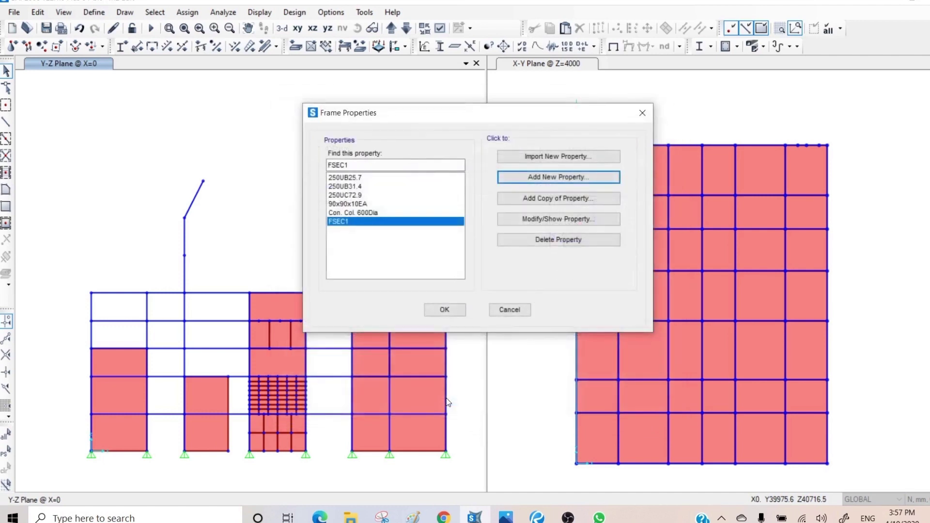
Rename the new concrete column section to "CC- 600Dia"
left_click(366, 213)
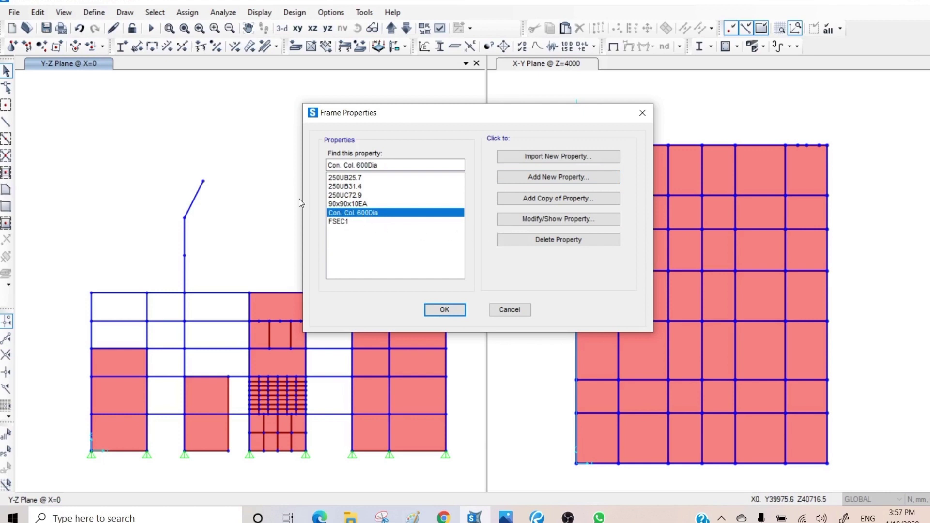
left_click(538, 219)
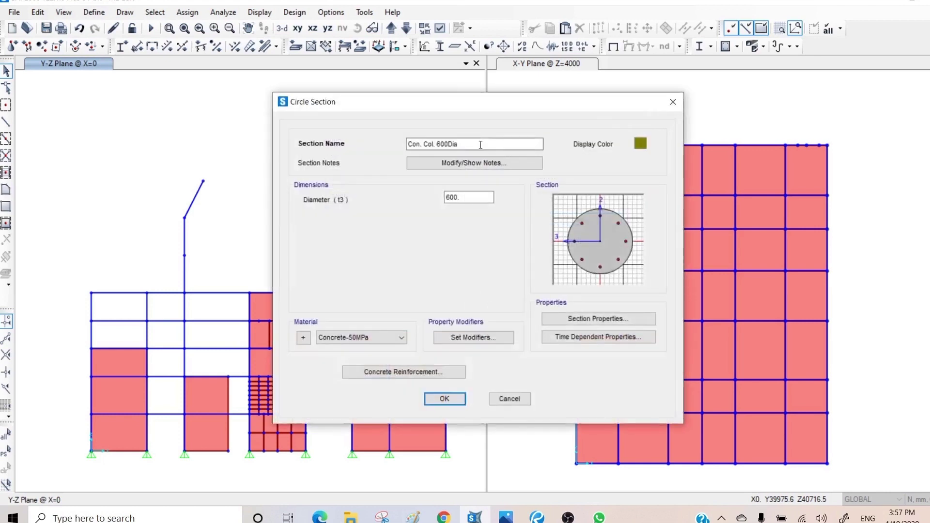
left_click_drag(437, 144, 406, 145)
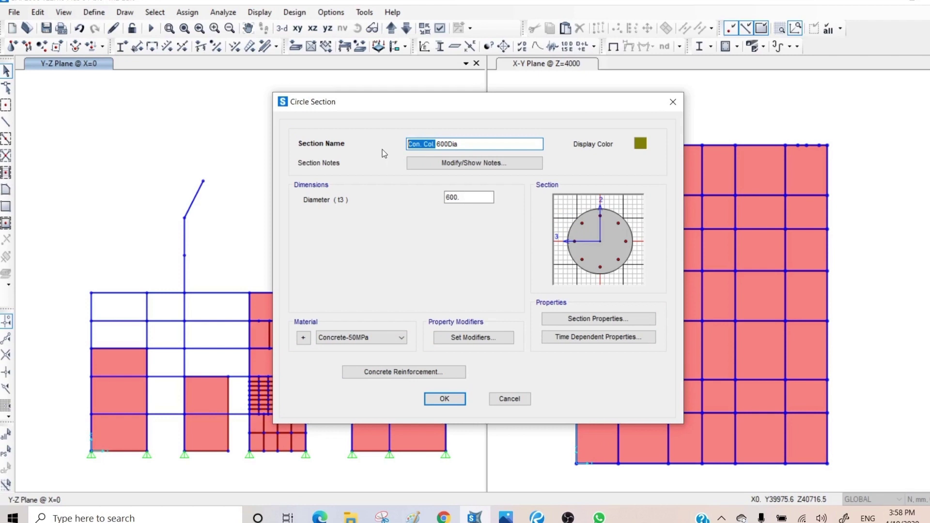
type("CC-")
left_click(452, 399)
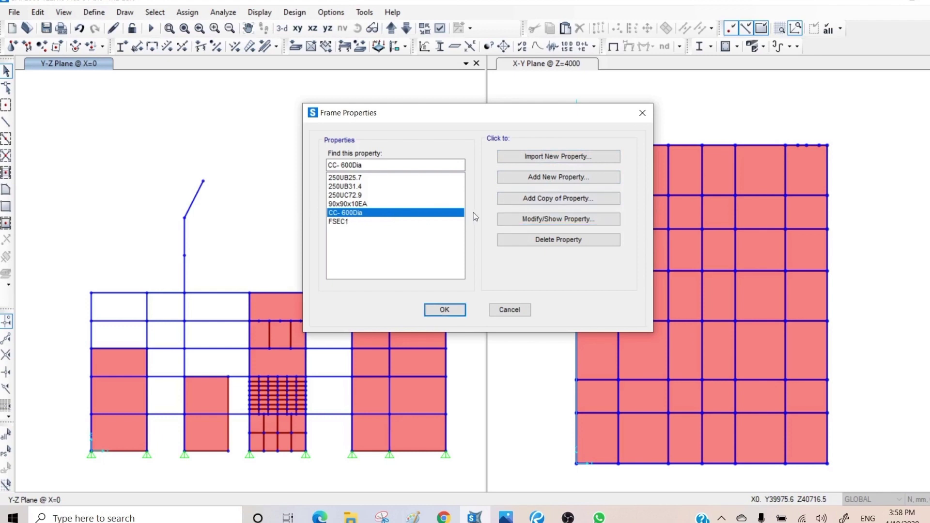
Extend the 600 mm circular column section's name to "CC- 600Dia-50MPA" and save the section
left_click(539, 220)
left_click(472, 144)
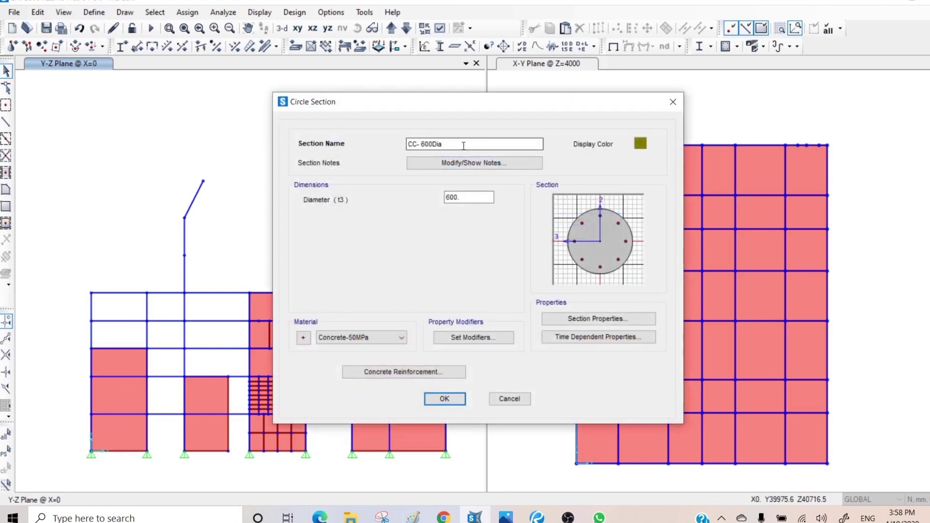
type("-50MPa")
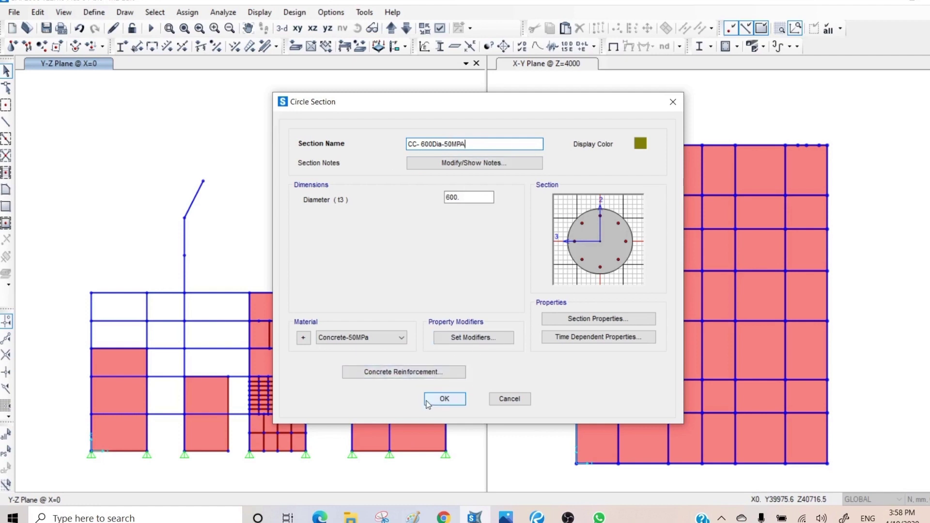
left_click(444, 398)
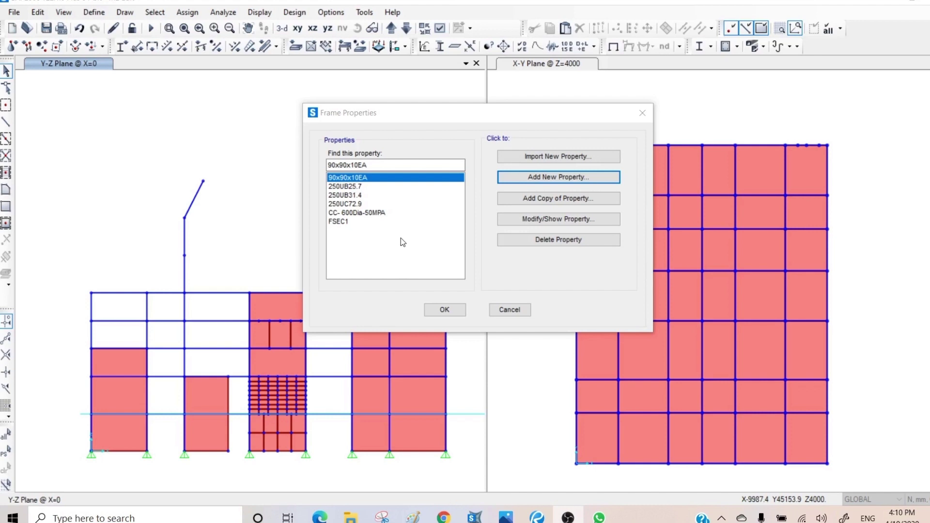
Add a rectangular concrete section named "CC-400x600-40MPa" and give it a brown display color
left_click(556, 179)
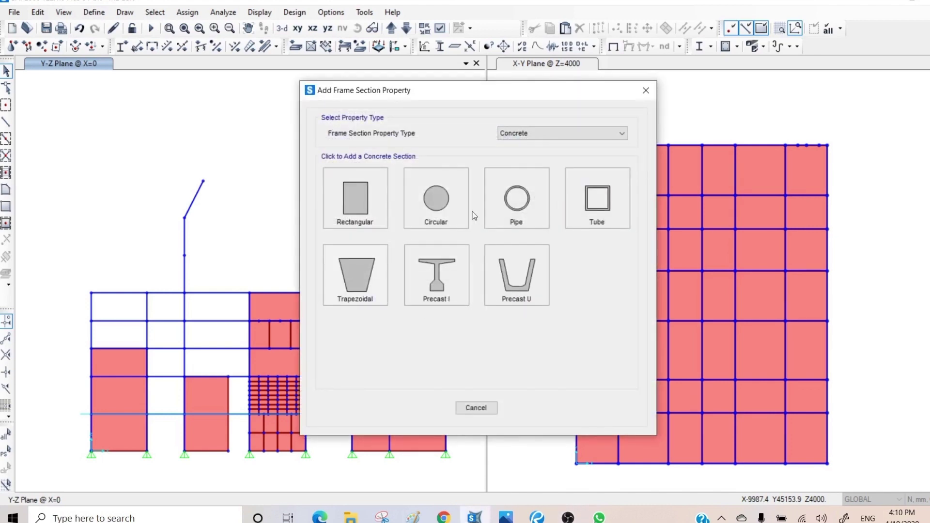
left_click(354, 198)
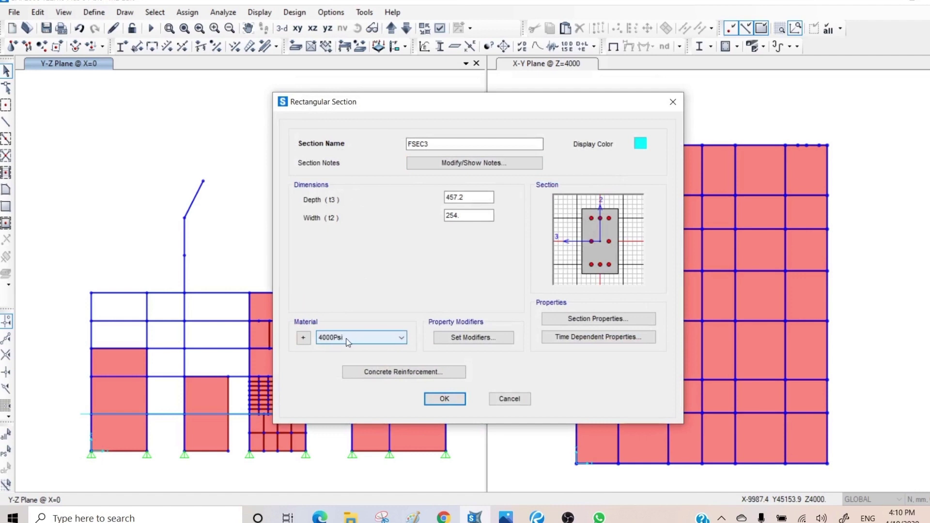
left_click_drag(434, 144, 363, 144)
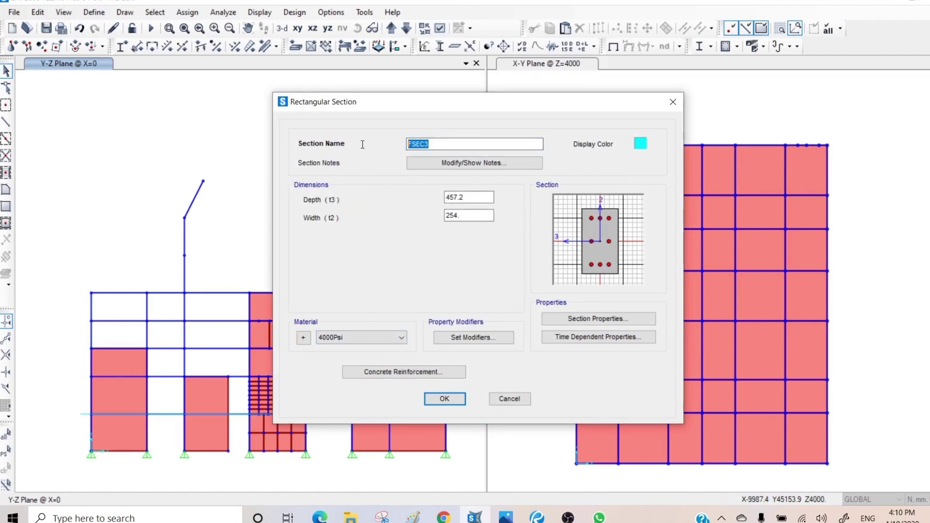
type("CC-400x600-4")
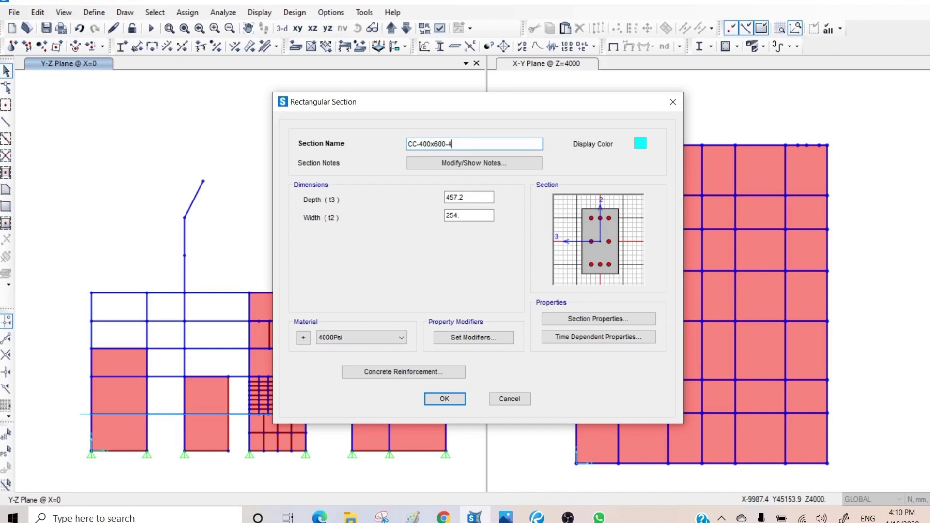
type("0MPa")
left_click(640, 144)
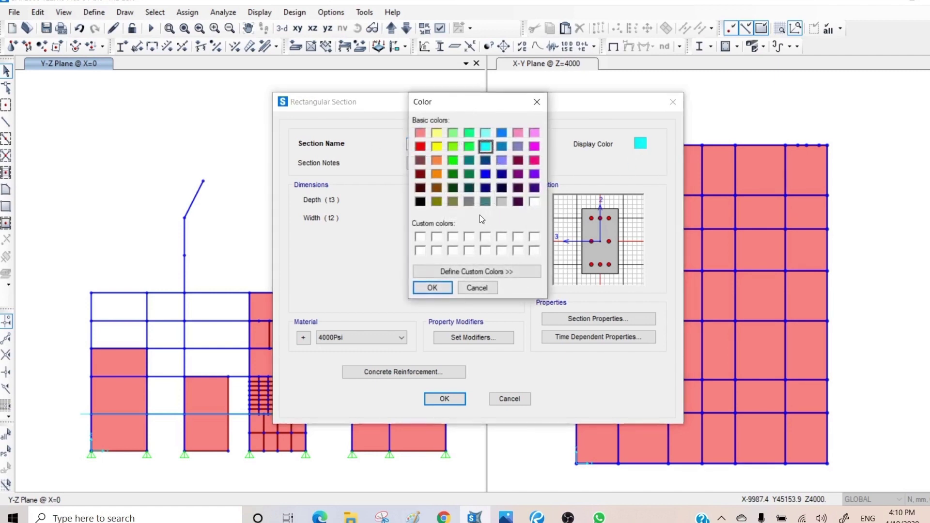
left_click(437, 189)
left_click(433, 288)
Set the rectangular column section's depth to 600 and width to 400, and assign the Concrete-40MPa material
left_click_drag(475, 198, 434, 198)
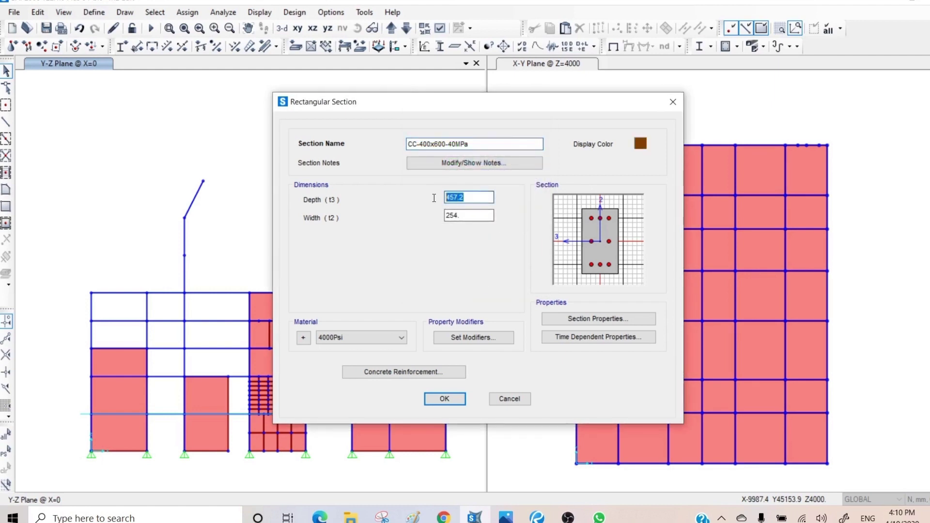
type("400")
left_click_drag(466, 197, 430, 200)
type("600")
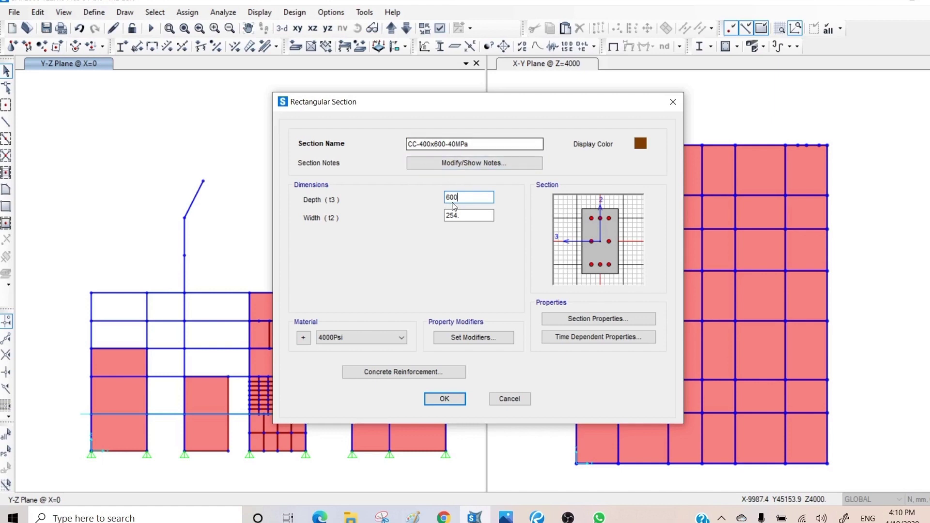
left_click(462, 214)
double_click(463, 214)
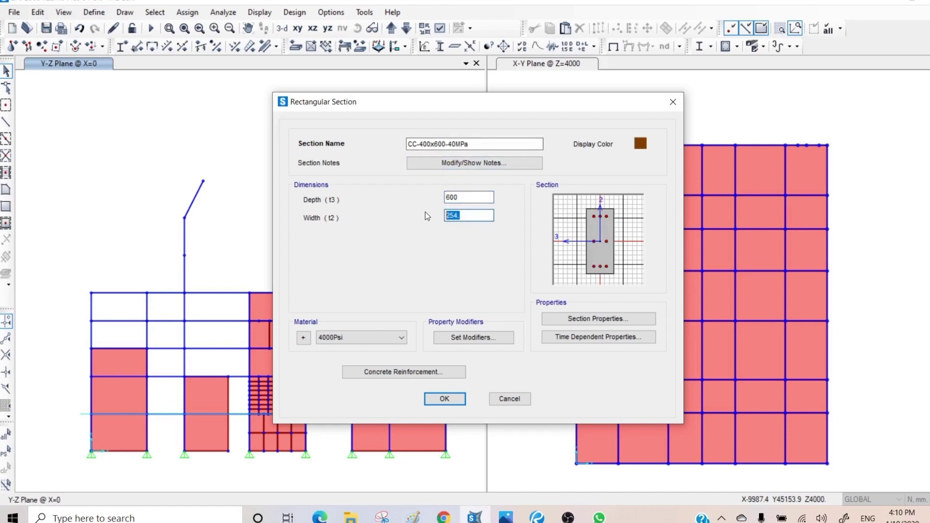
type("400")
key("shift+Tab")
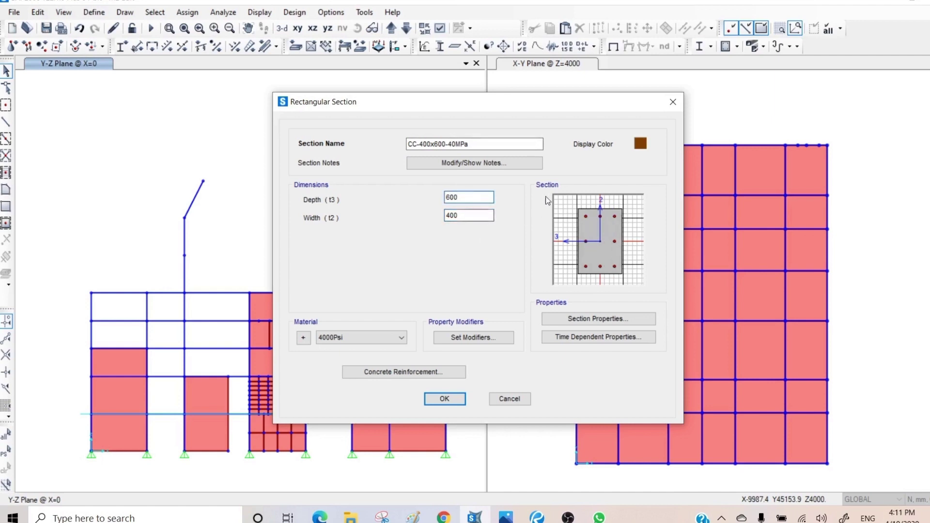
left_click(345, 337)
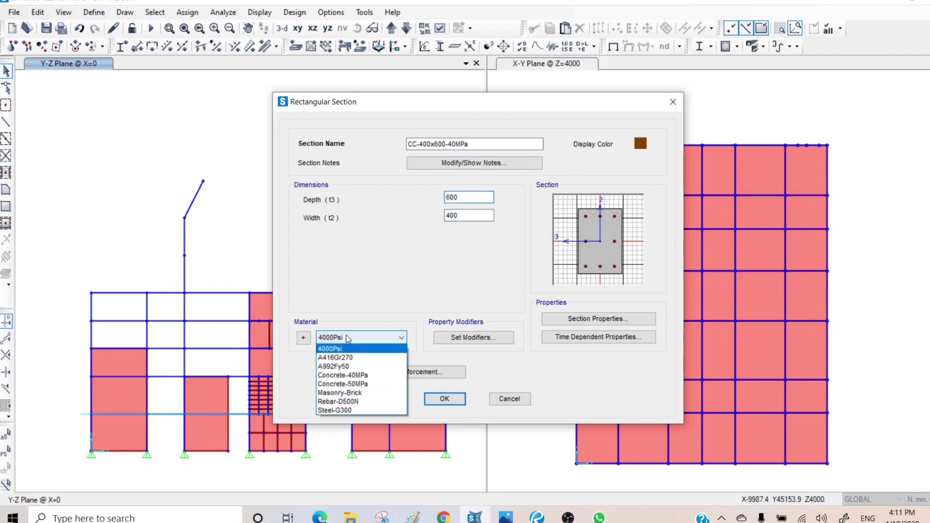
left_click(361, 376)
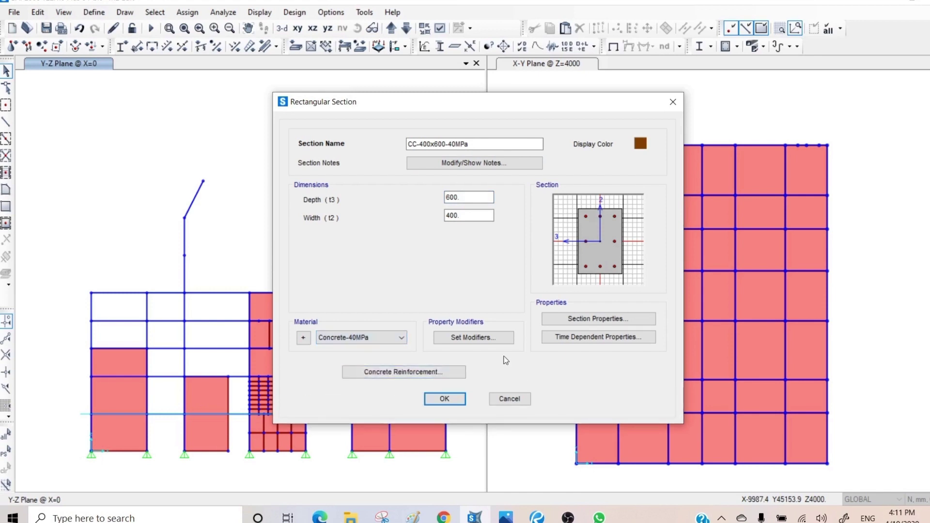
Set the column section's stiffness modifiers to 0.7 for moment of inertia about both the 2 and 3 axes
left_click(473, 338)
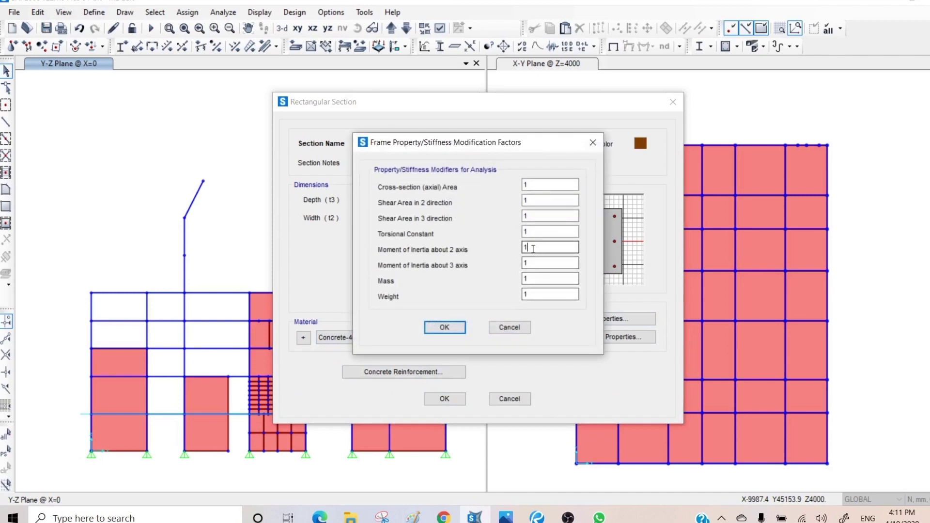
left_click_drag(533, 248, 503, 250)
type(".7")
key("Tab")
key("BackSpace")
type(".7")
left_click(445, 327)
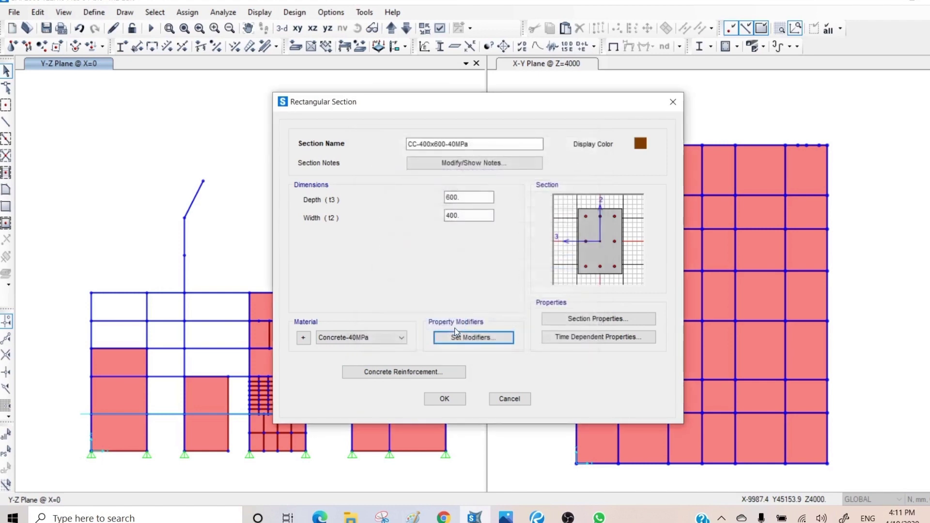
In the column's concrete reinforcement data, set clear cover to 30, 4 longitudinal bars along the 2-dir face, and bar size N28
left_click(388, 371)
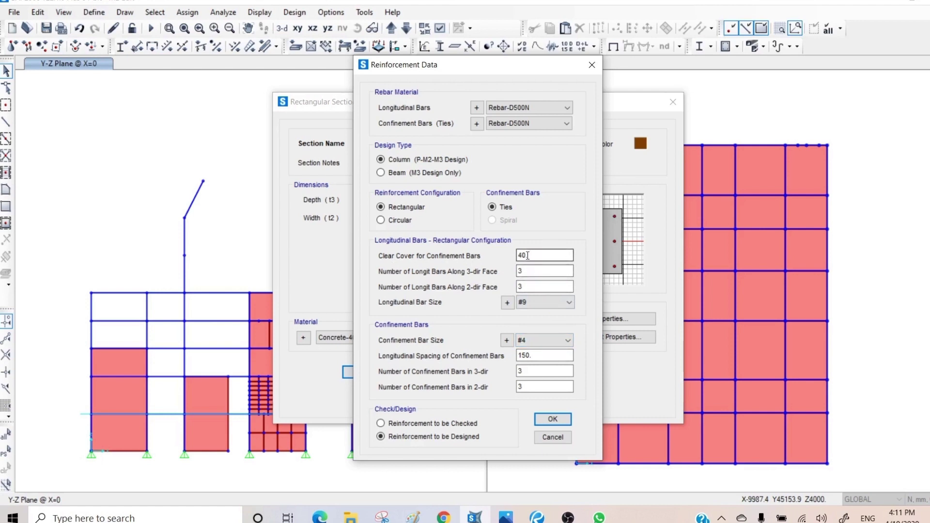
left_click_drag(534, 256, 502, 260)
type("30")
left_click_drag(523, 66, 388, 65)
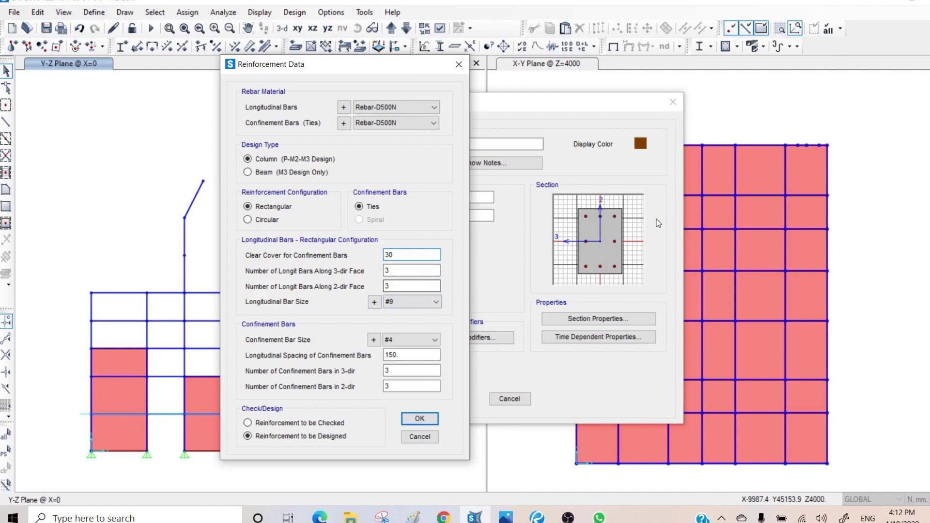
left_click(405, 285)
left_click(414, 302)
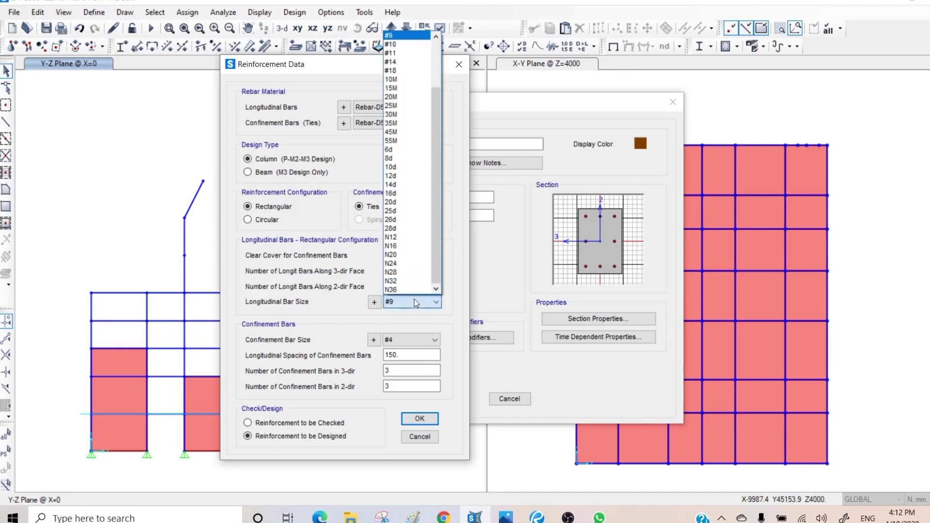
left_click(415, 271)
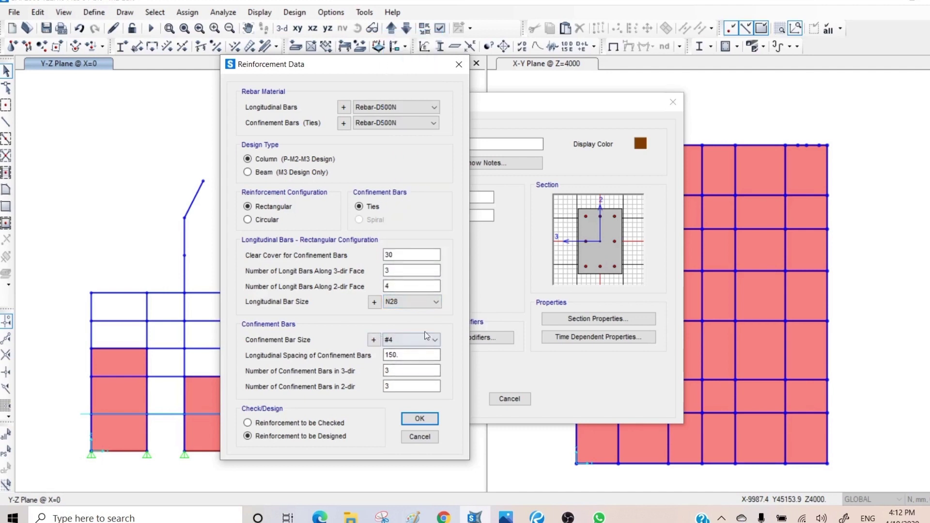
Set the column's confinement bars to size N12 at a longitudinal spacing of 250
left_click(435, 340)
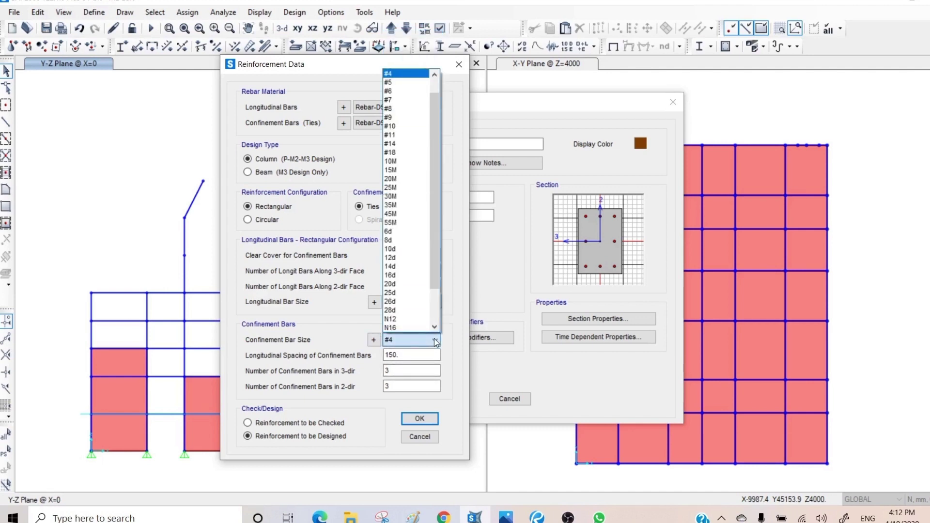
left_click(412, 319)
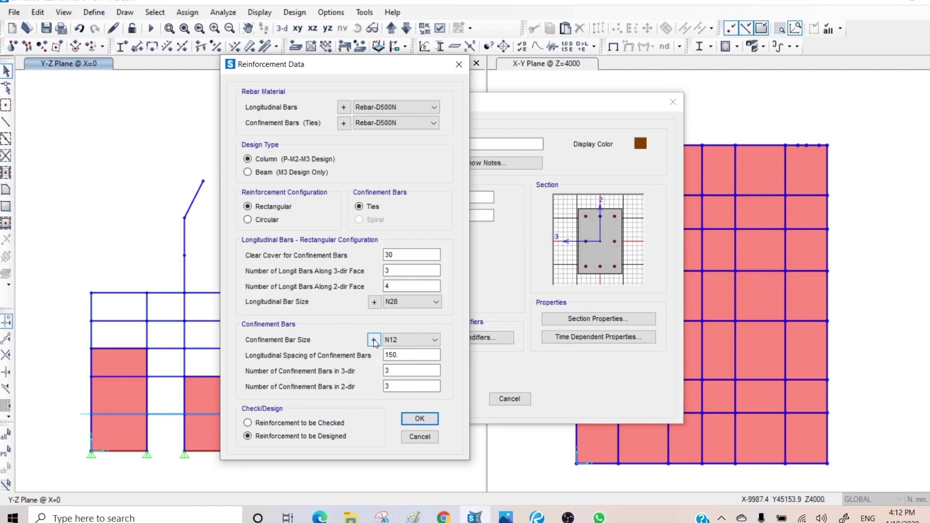
left_click(388, 356)
key("BackSpace")
left_click_drag(402, 354, 368, 357)
type("250")
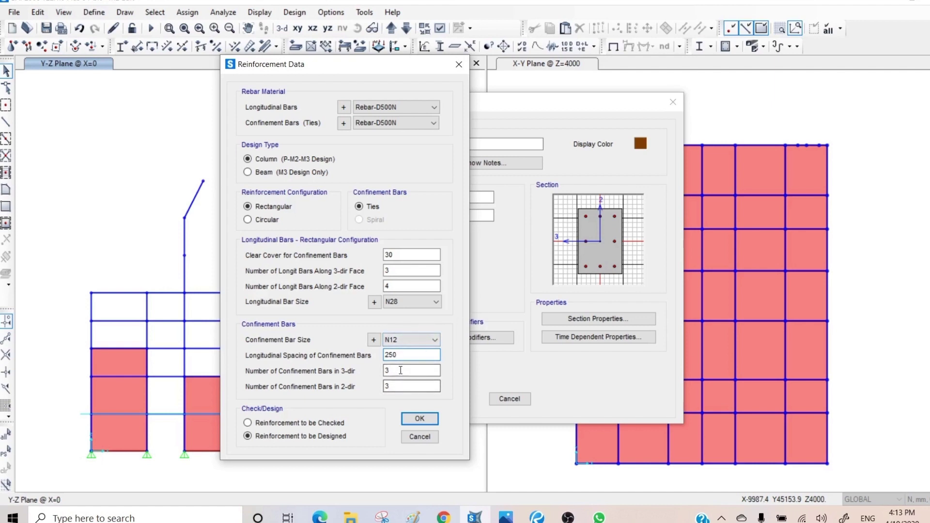
Set 4 confinement bars in the 3-direction with reinforcement to be checked, and save the reinforcement data and column section
key("Tab")
type("4")
left_click(292, 425)
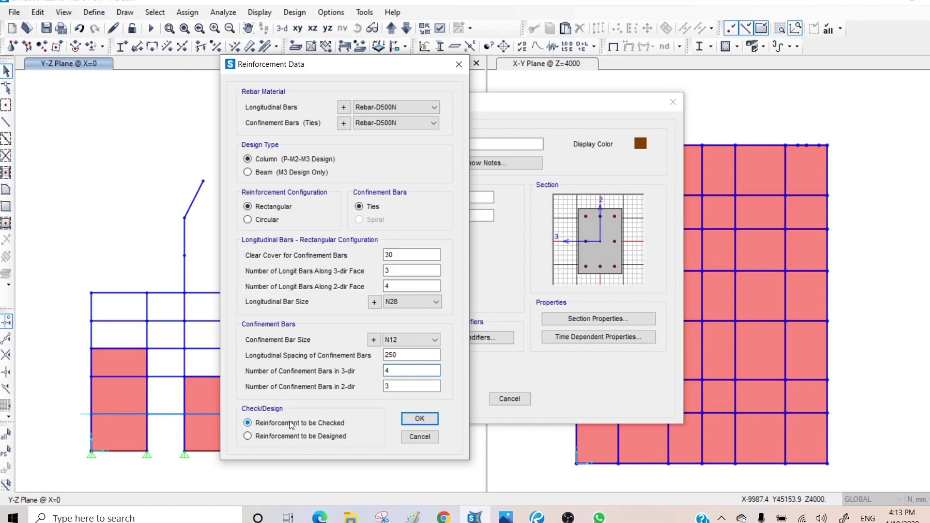
left_click(418, 420)
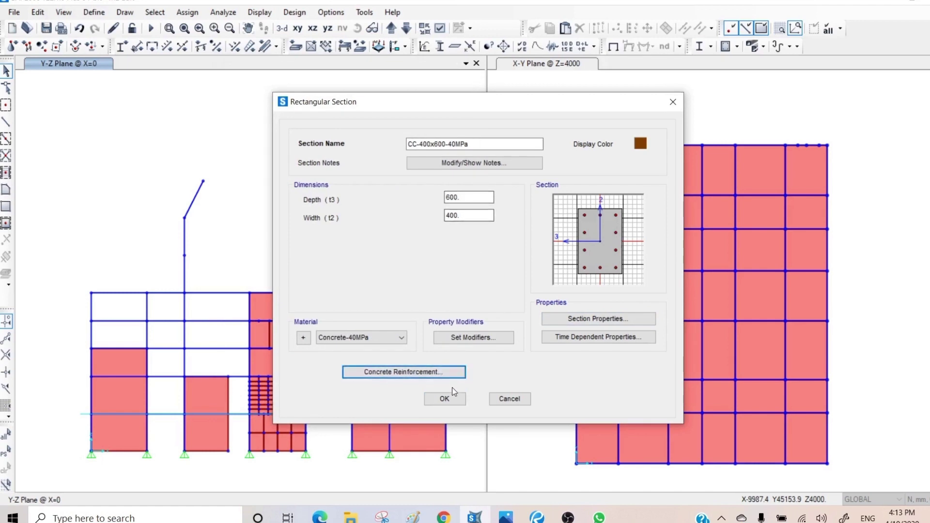
left_click(441, 399)
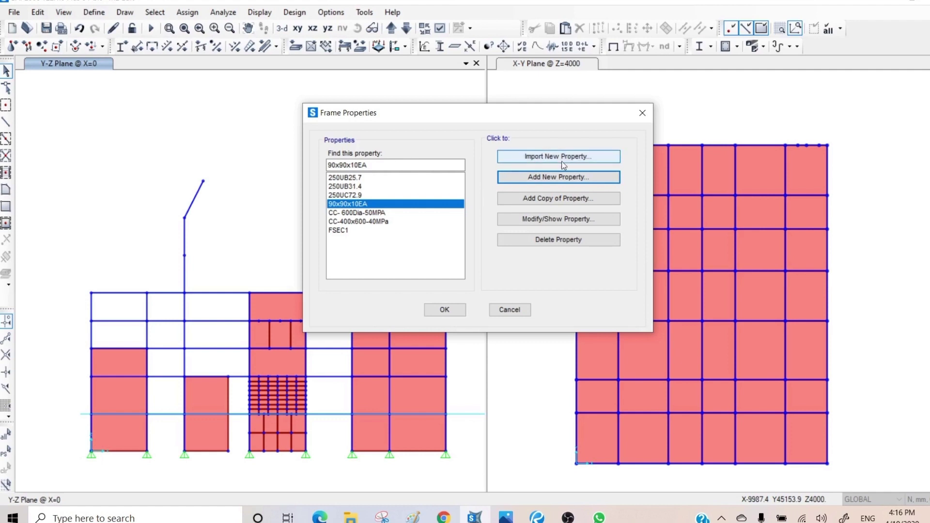
Add a rectangular concrete beam section named "CB-400x700-40MPa" and give it a magenta display color
left_click(544, 175)
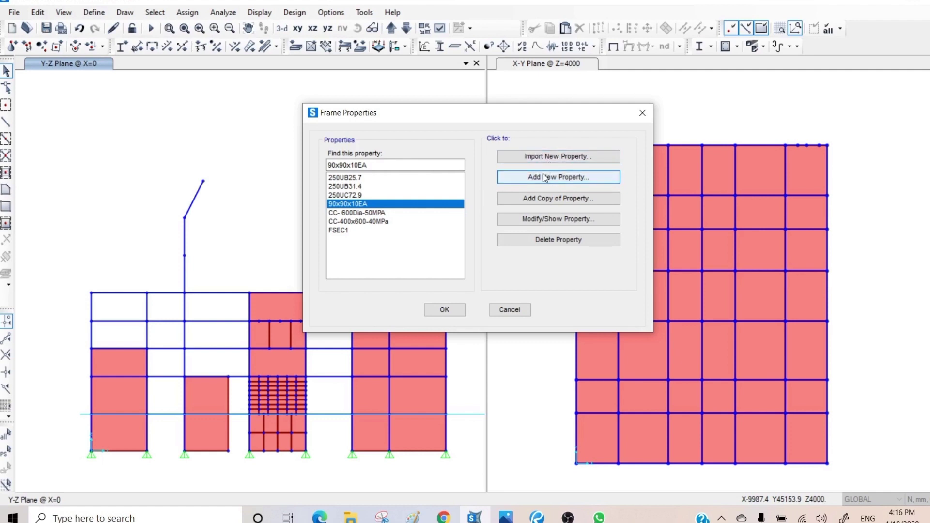
left_click(357, 194)
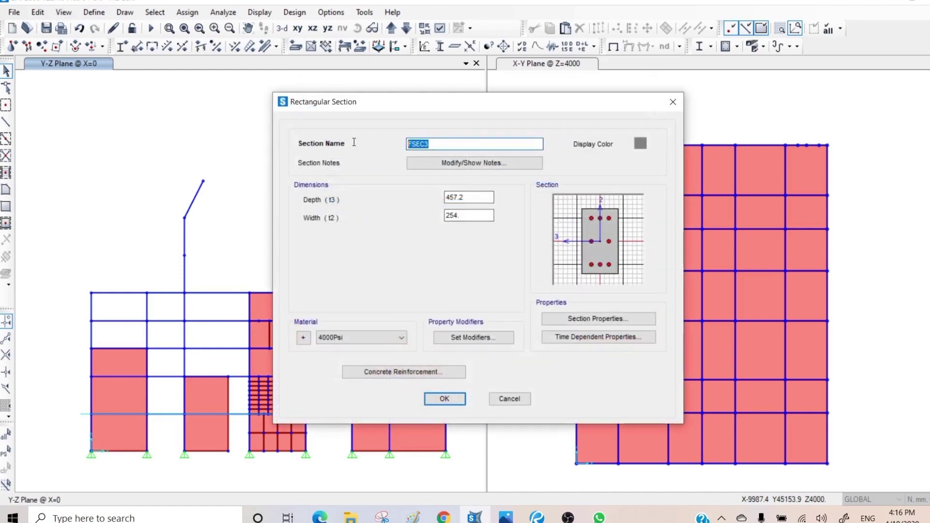
type("CB-400x700")
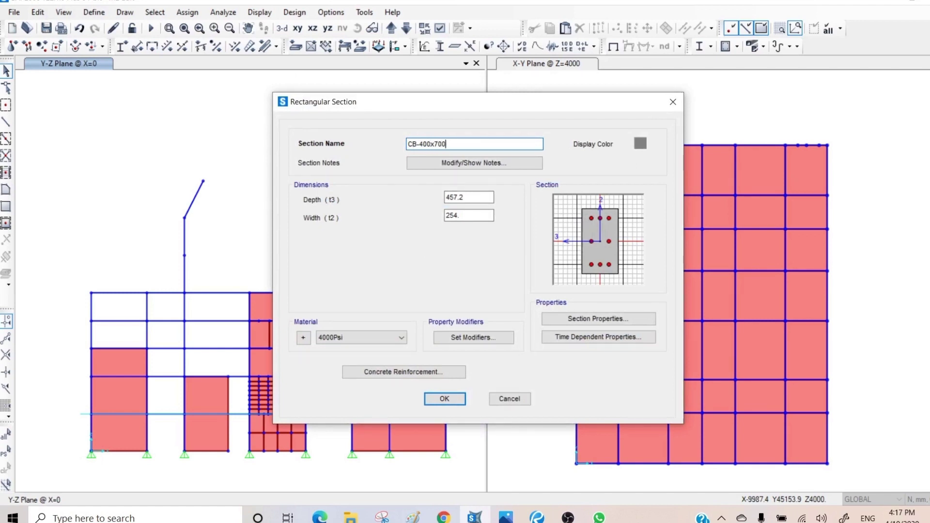
type("-40MPa")
left_click(640, 144)
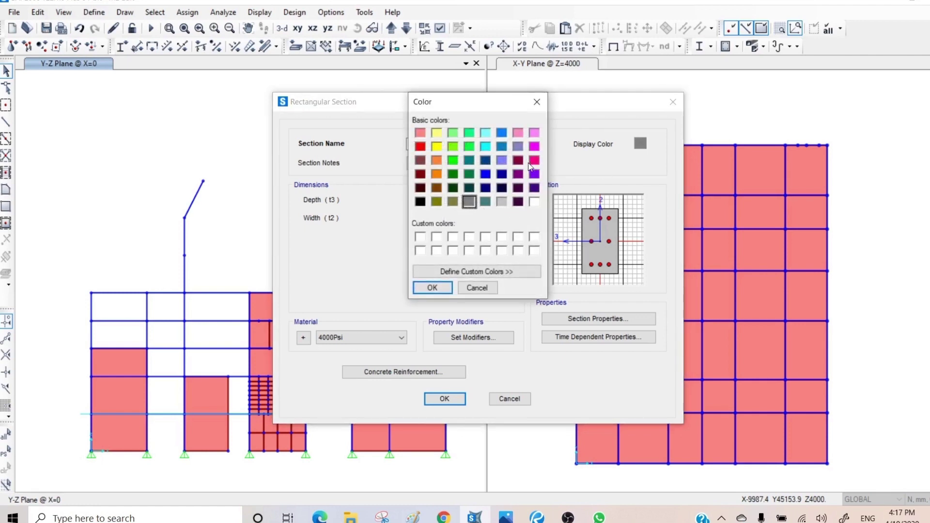
left_click(519, 134)
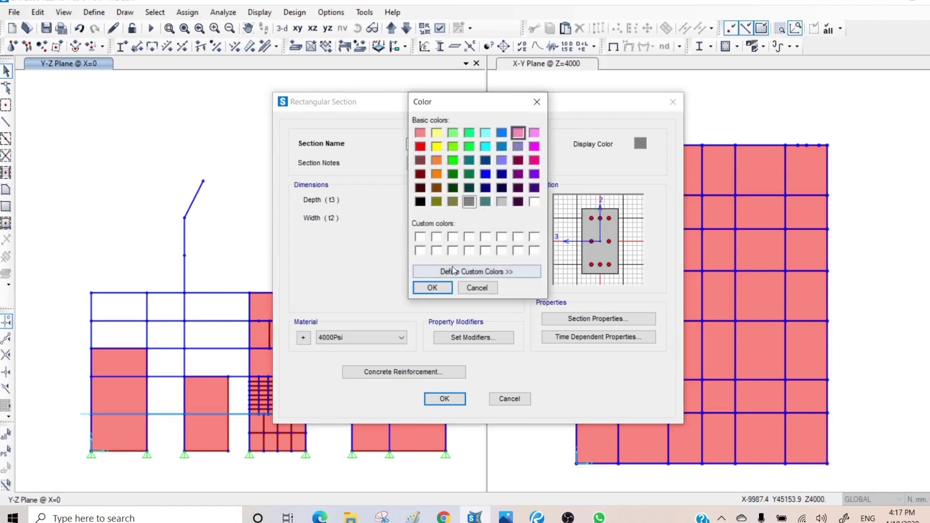
left_click(536, 161)
left_click(535, 146)
left_click(426, 289)
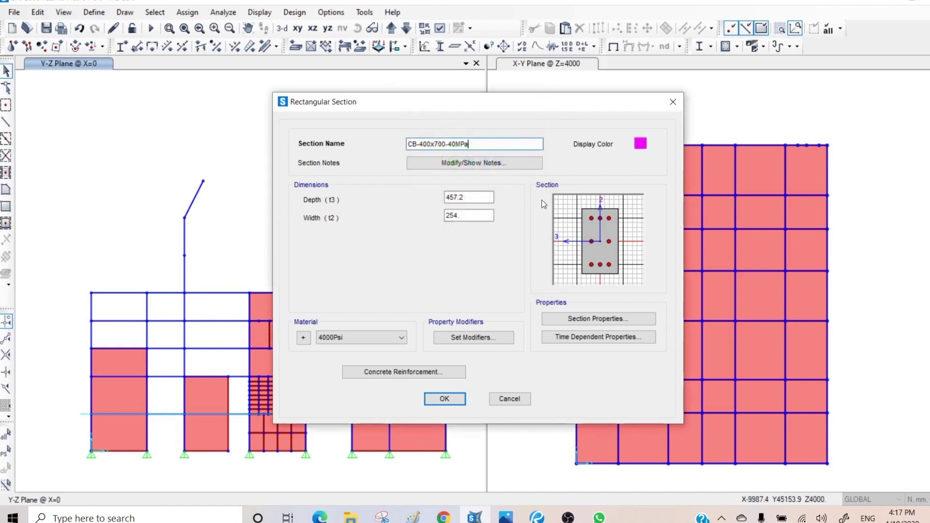
Set the 400x700 beam section's depth to 700 and width to 400, and assign the Concrete-40MPa material
left_click_drag(475, 198, 434, 195)
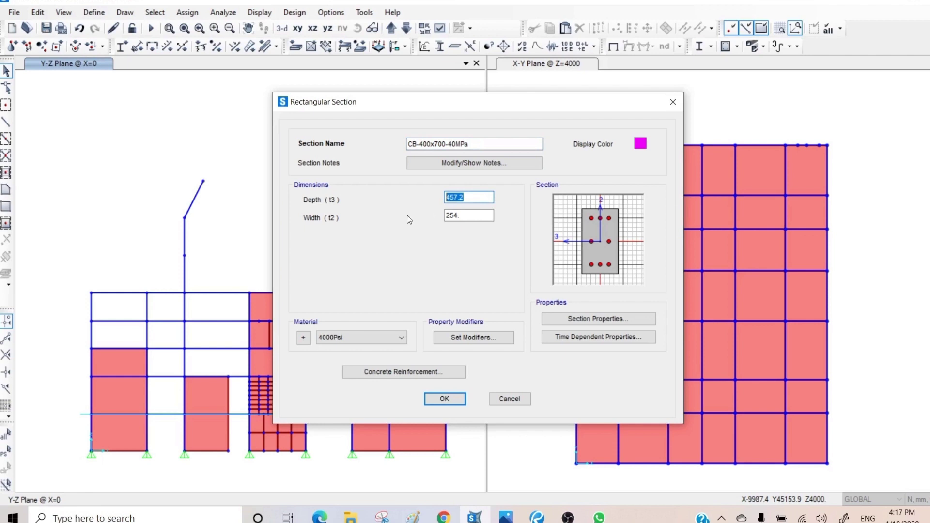
type("700")
key("Tab")
type("254")
left_click_drag(459, 215, 416, 217)
type("400")
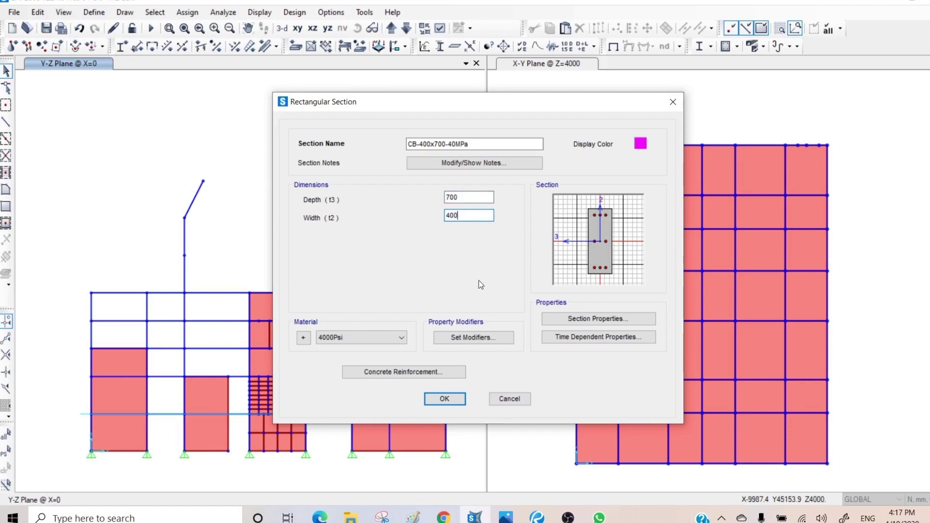
left_click(350, 339)
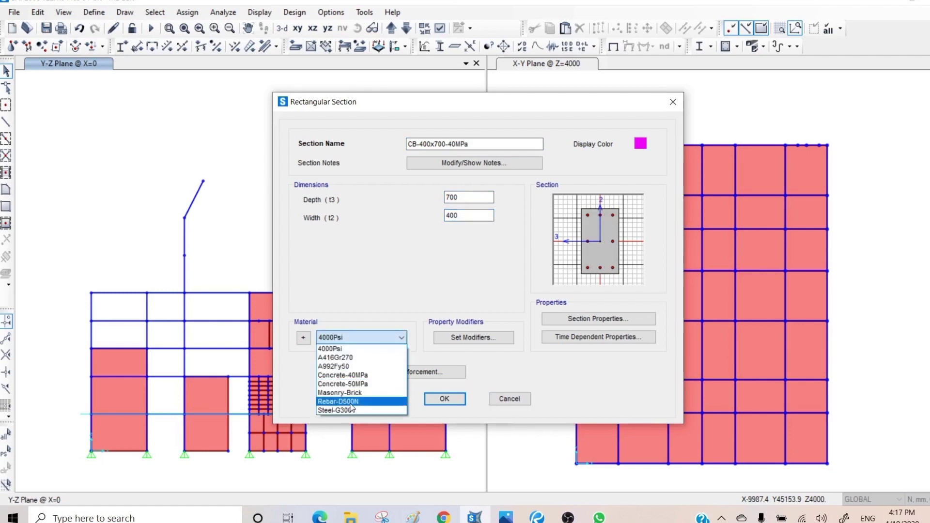
left_click(356, 376)
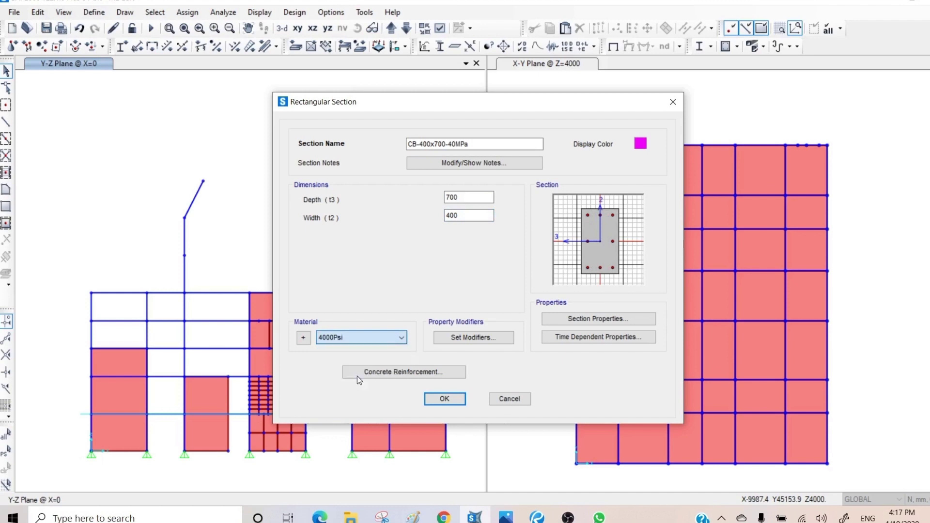
Set the beam section's stiffness modifier for moment of inertia about the 3 axis to 0.35
left_click(473, 339)
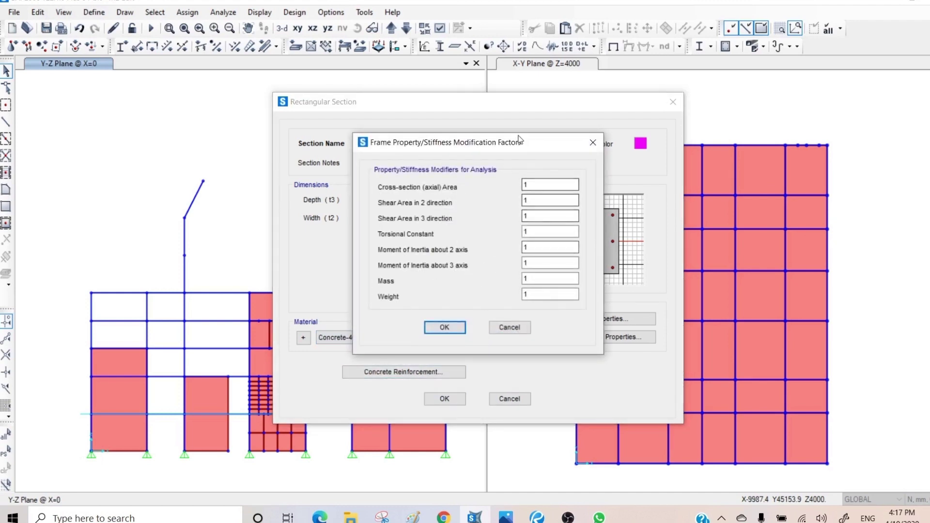
left_click_drag(514, 142, 191, 100)
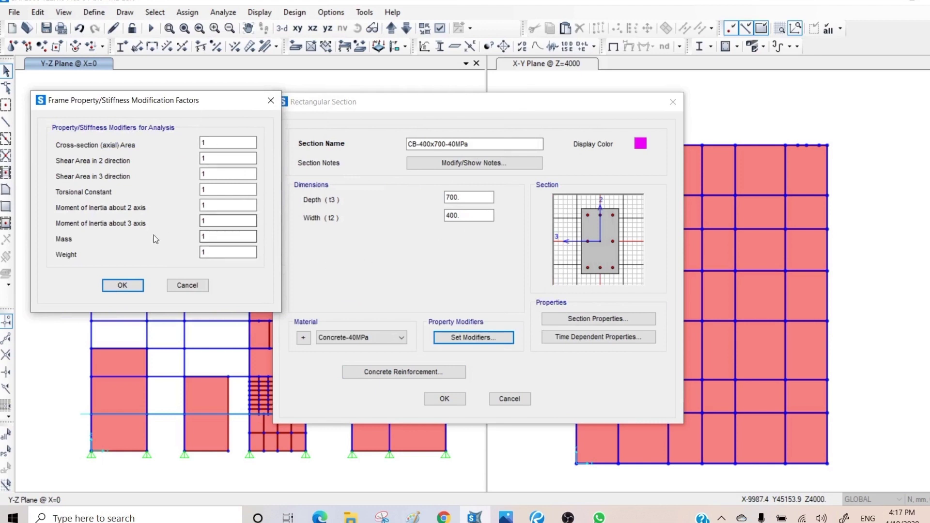
left_click(206, 221)
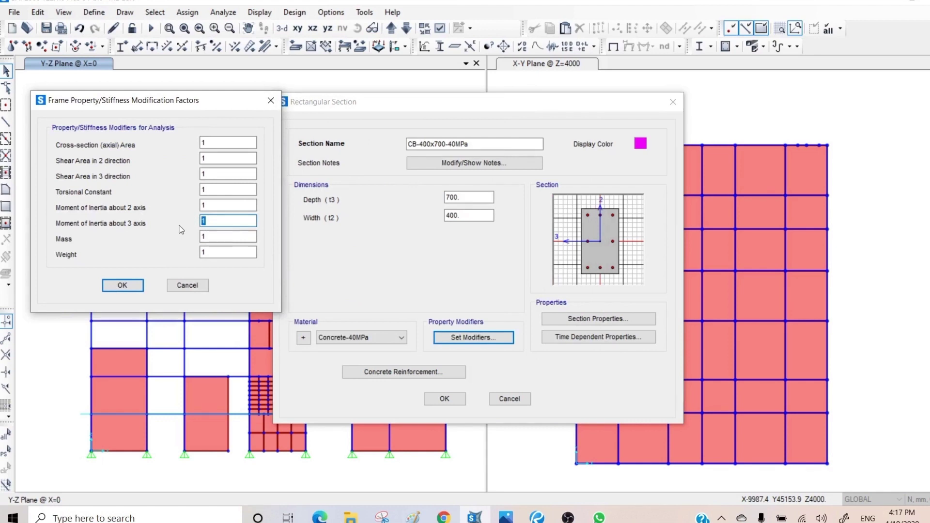
type("0.35")
left_click(121, 287)
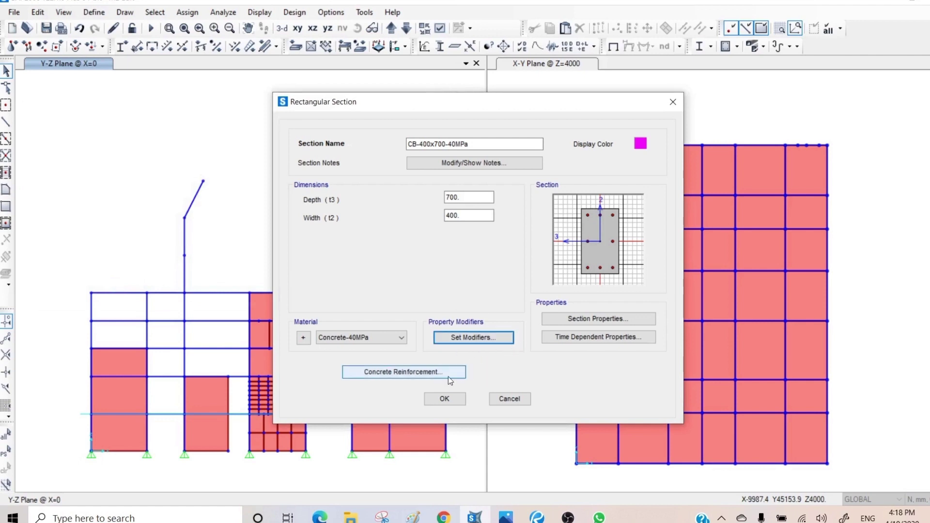
Set the reinforcement design type to Beam (M3 Design Only) with top and bottom cover of 64, and save the beam section
left_click(410, 376)
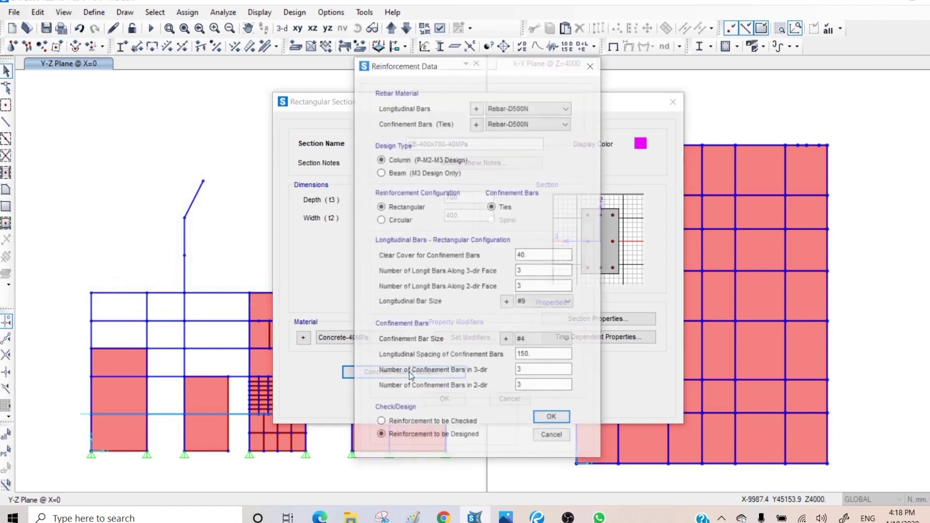
left_click_drag(507, 62, 271, 47)
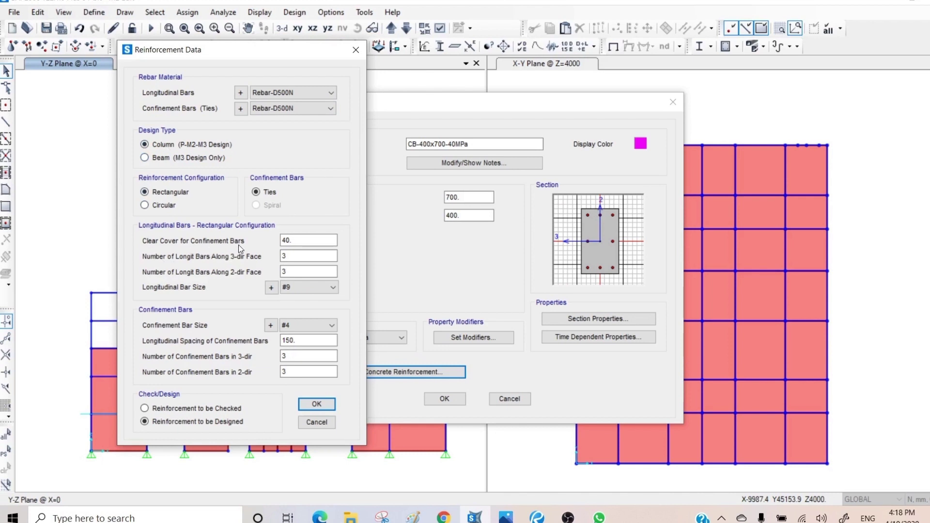
left_click(145, 158)
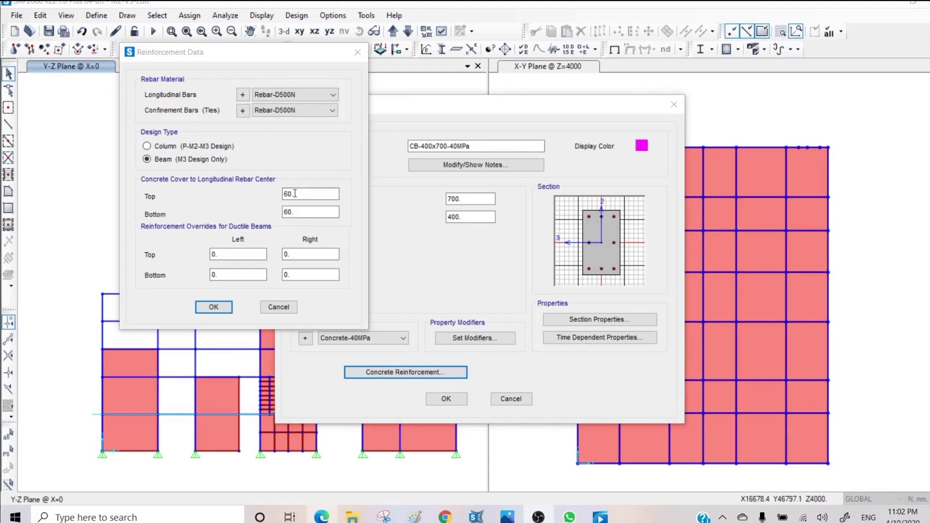
left_click_drag(296, 194, 289, 212)
type("44")
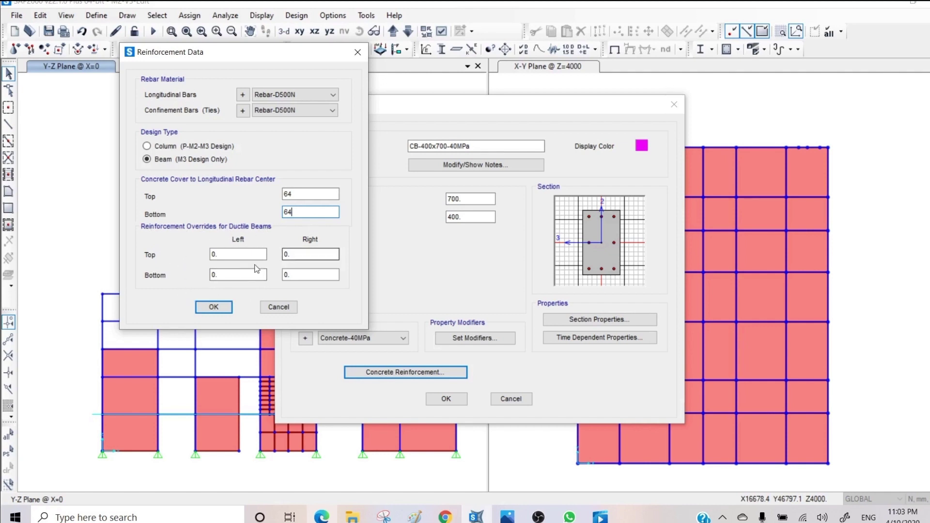
left_click(214, 307)
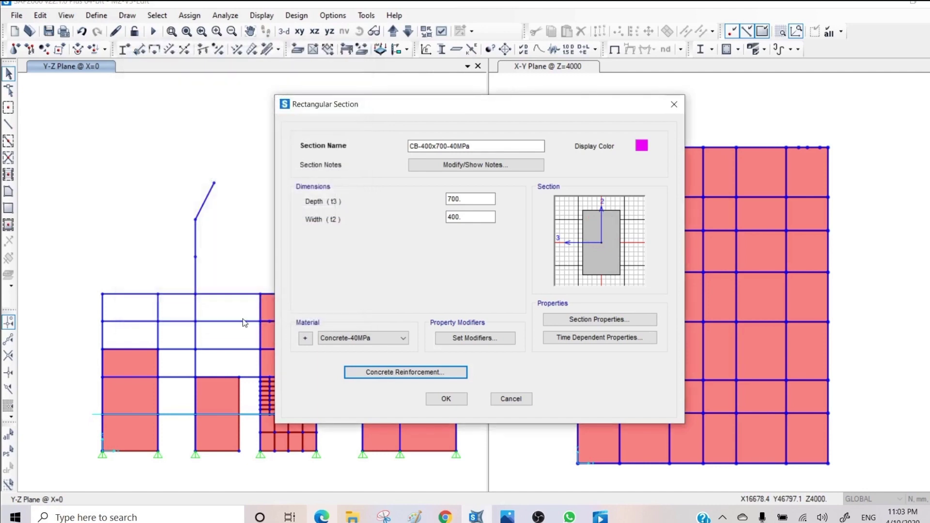
left_click(448, 399)
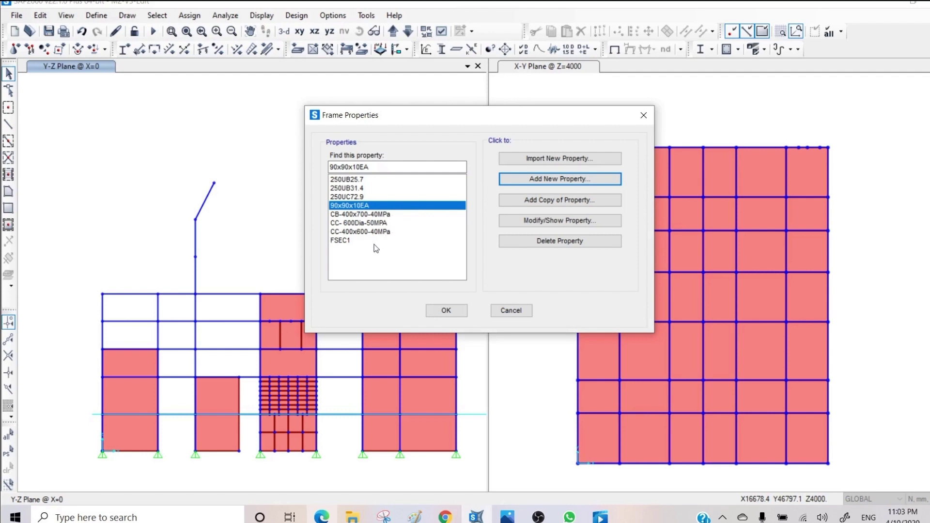
left_click(445, 312)
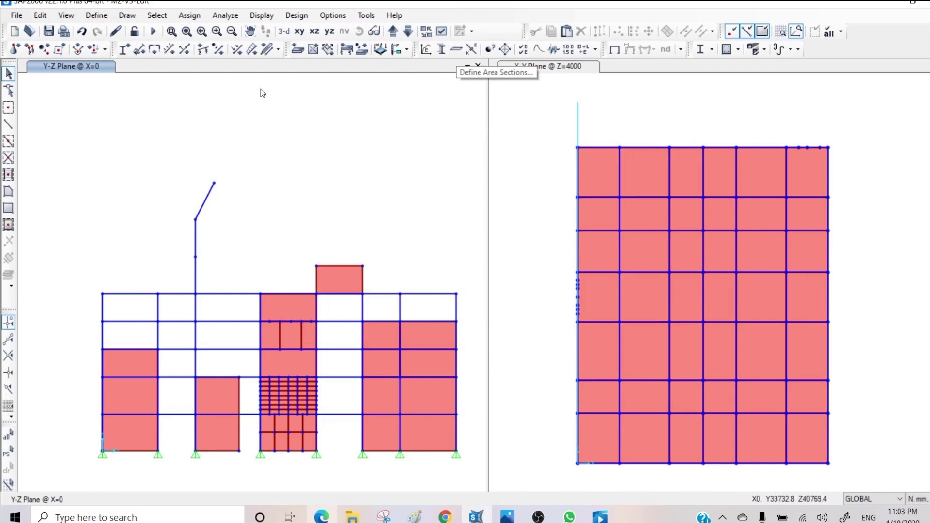
Add a new shell area section named "200 Slab-40MPa"
left_click(97, 16)
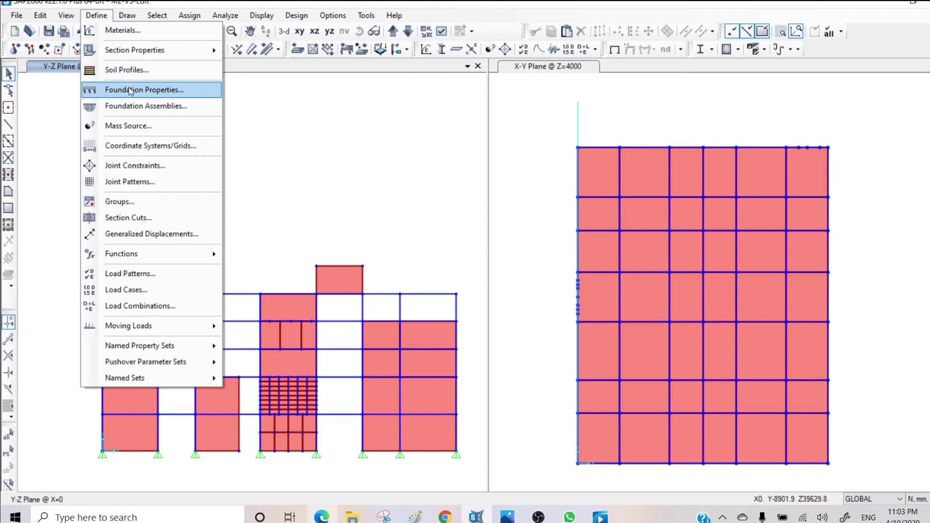
mouse_move(142, 49)
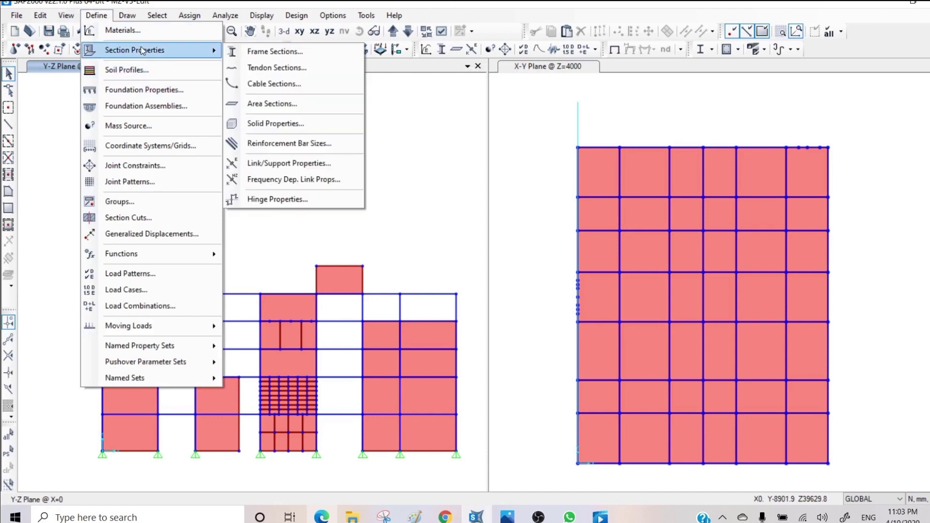
left_click(267, 101)
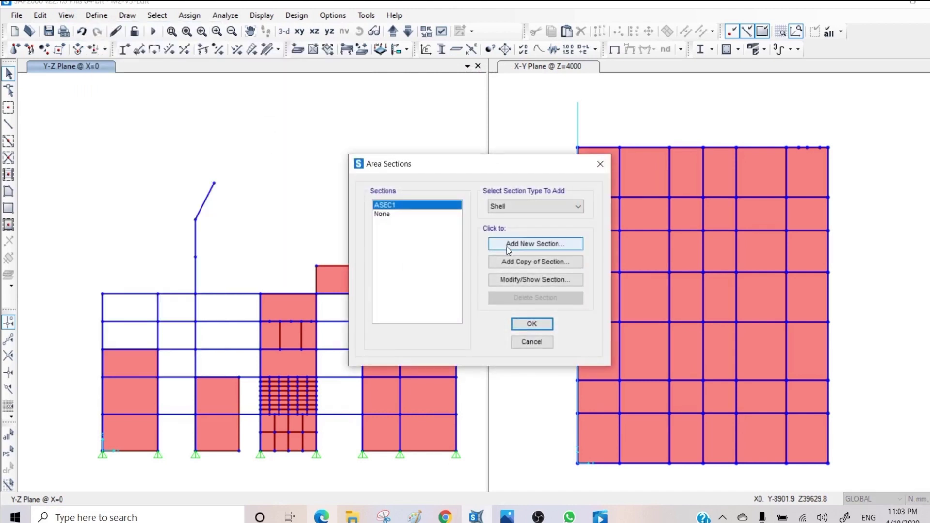
left_click(537, 208)
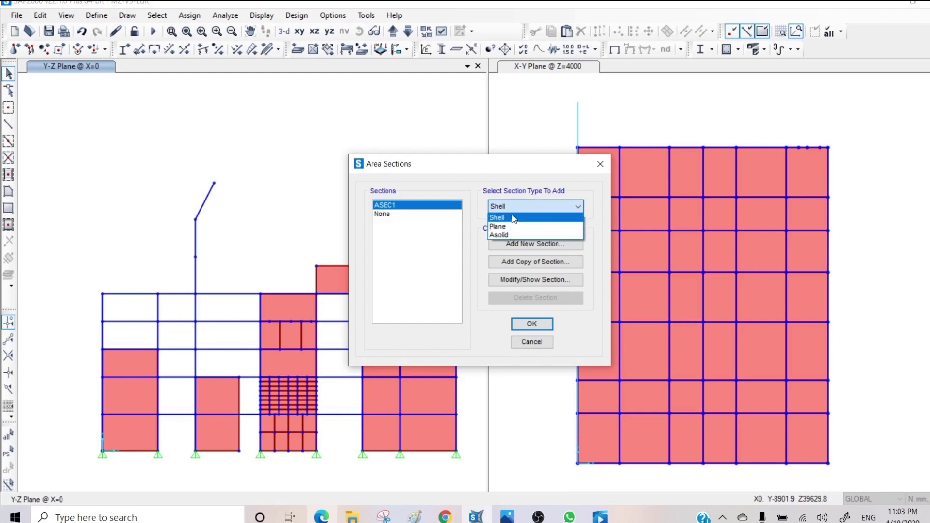
left_click(513, 218)
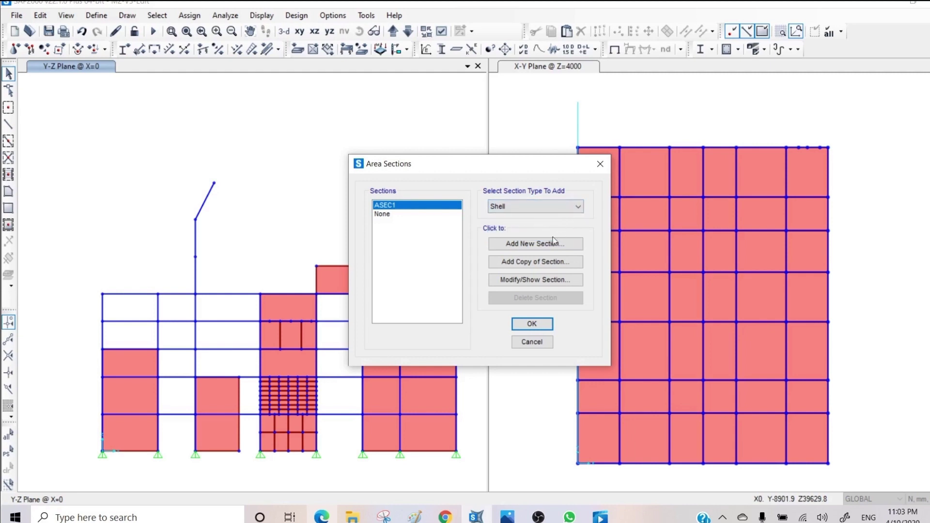
left_click(526, 247)
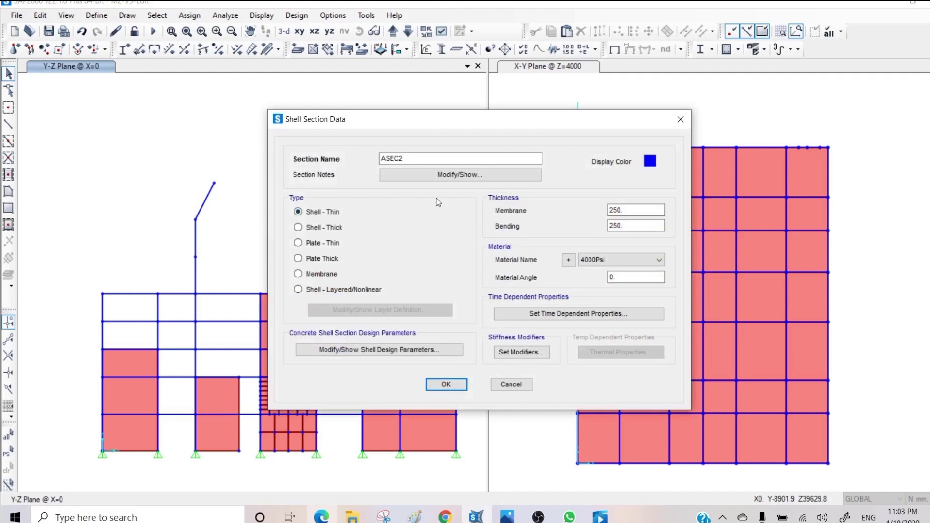
left_click_drag(414, 159, 358, 161)
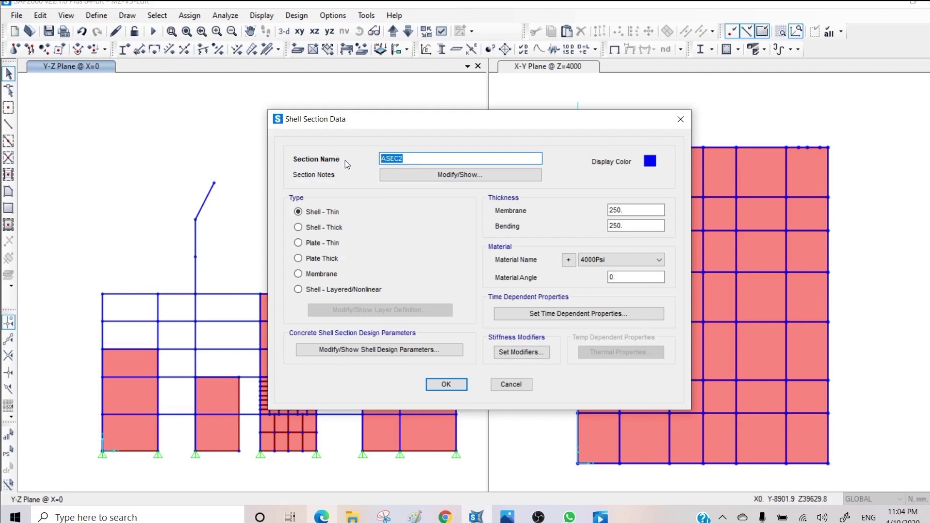
type("200 Slab-40MPa")
Give the slab section a custom dark yellow display color with RGB 206, 206, 0
left_click(650, 161)
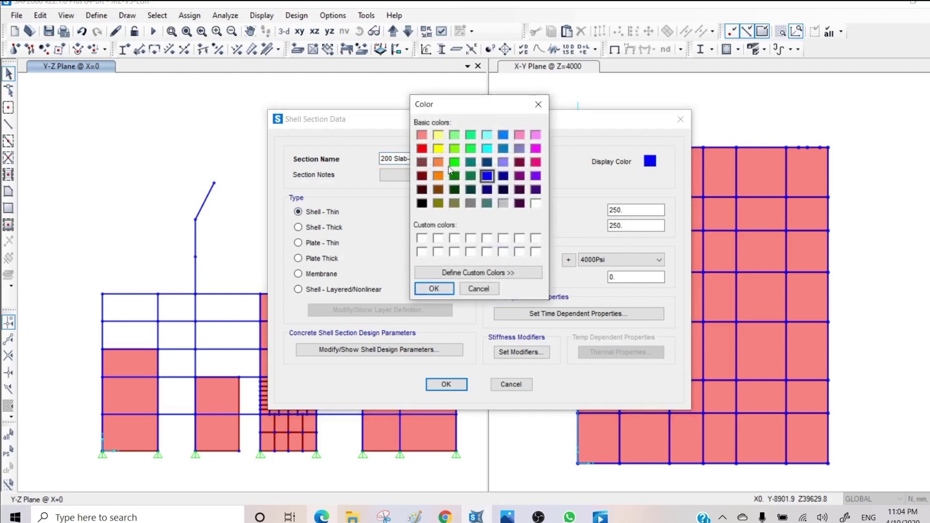
left_click(439, 204)
left_click(472, 273)
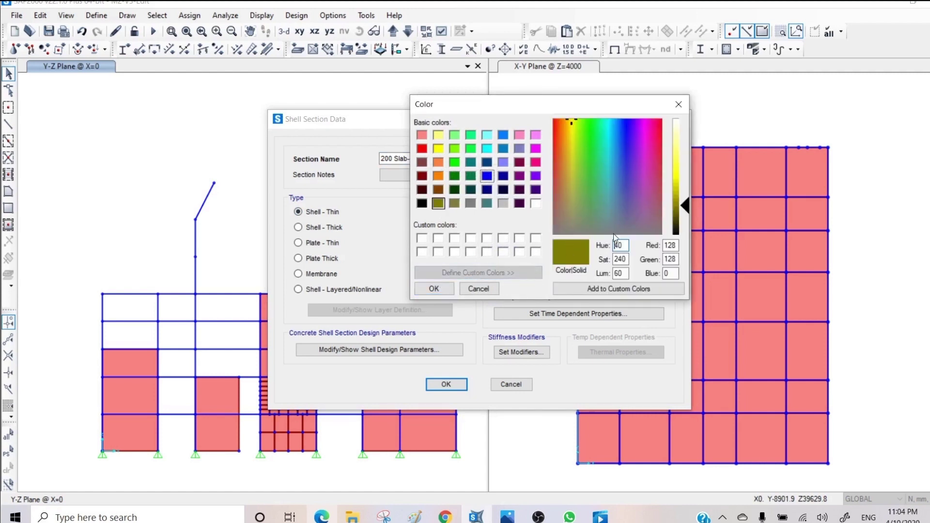
mouse_move(688, 206)
left_mouse_down()
mouse_move(690, 141)
mouse_move(689, 213)
mouse_move(688, 176)
mouse_move(683, 190)
left_mouse_up()
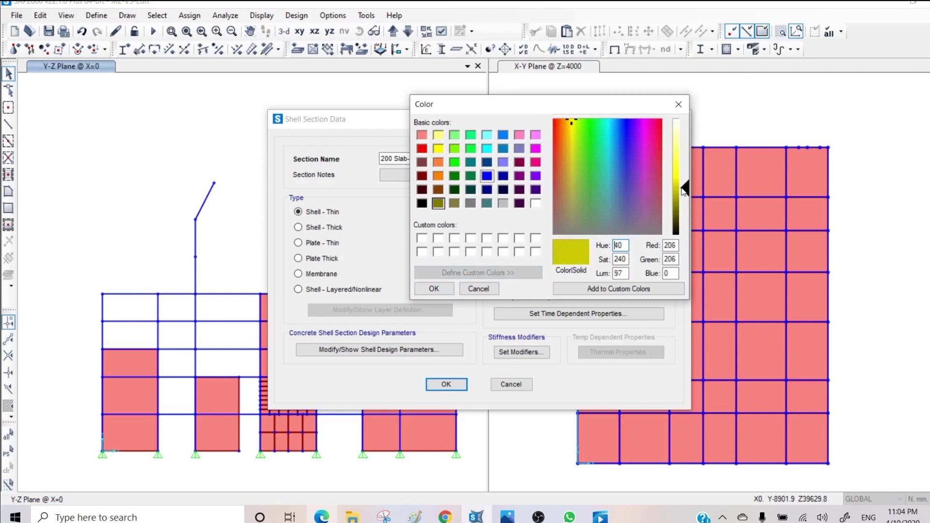
left_click(434, 289)
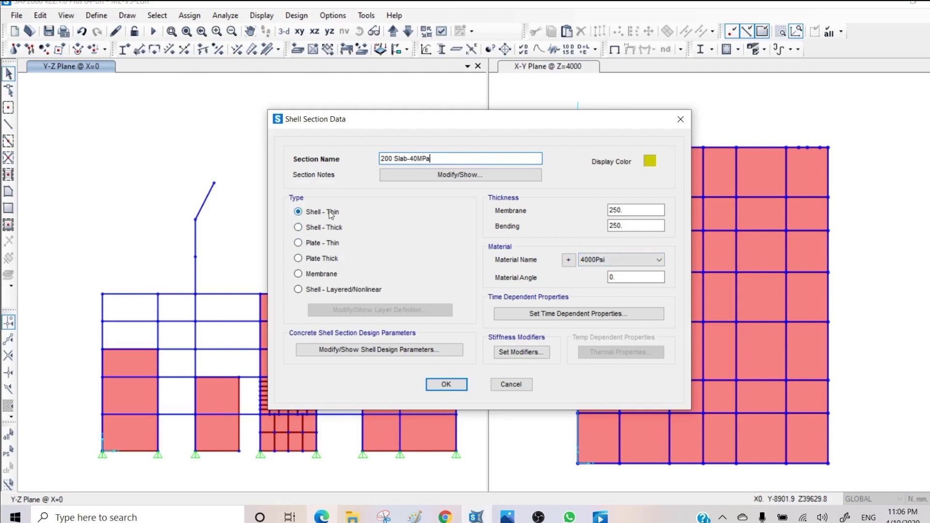
Set the slab's membrane and bending thickness to 200 and assign the Concrete-40MPa material
left_click(630, 210)
type("200")
left_click(626, 226)
type("200")
left_click(619, 264)
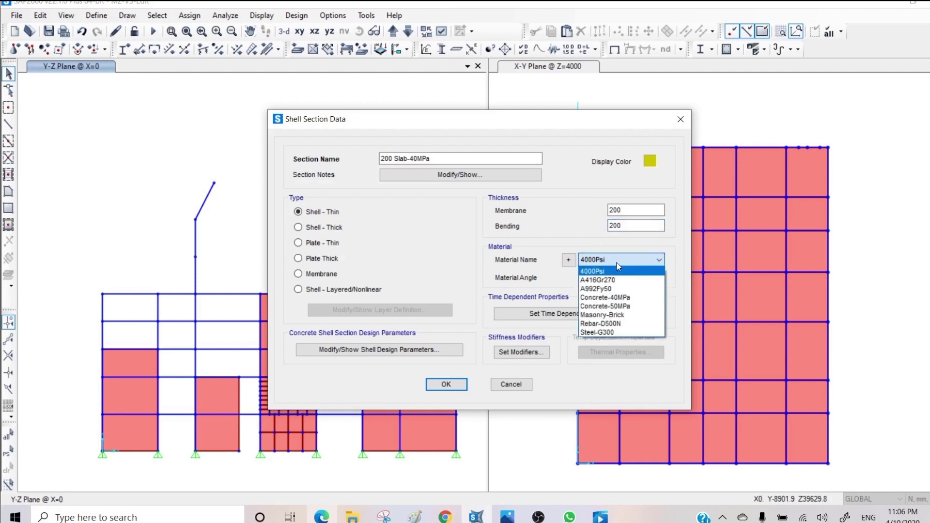
left_click(623, 299)
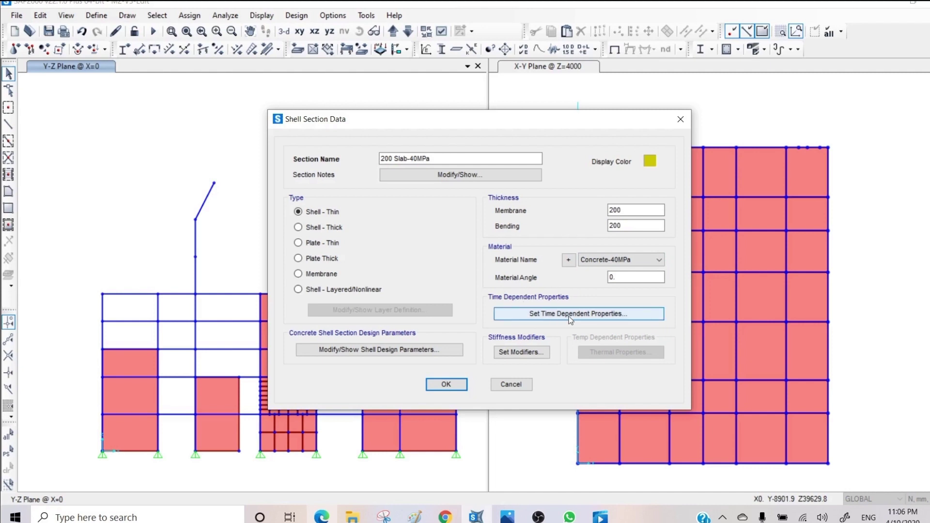
Set the slab's bending m11, m22 and m12 stiffness modifiers to 0.35
left_click(512, 351)
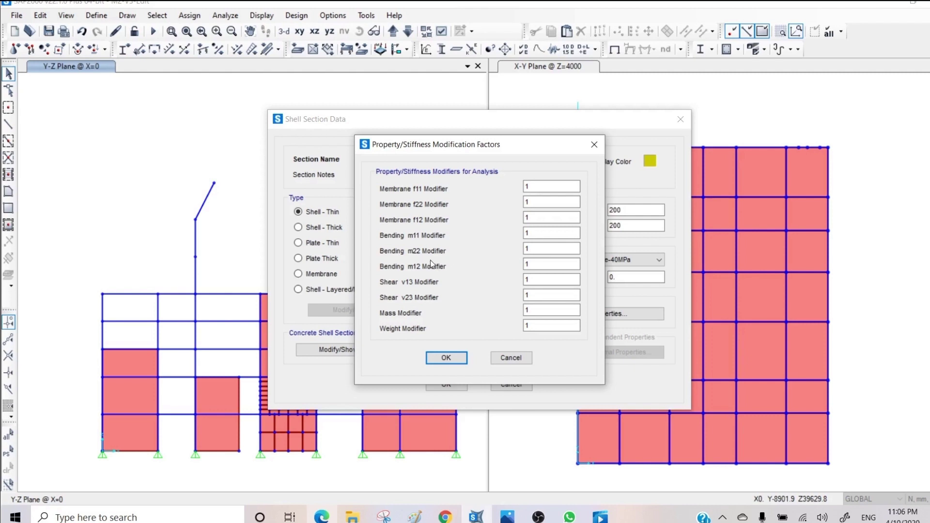
left_click_drag(538, 249, 519, 248)
type("0.35")
left_click_drag(535, 263, 513, 264)
type("0.35")
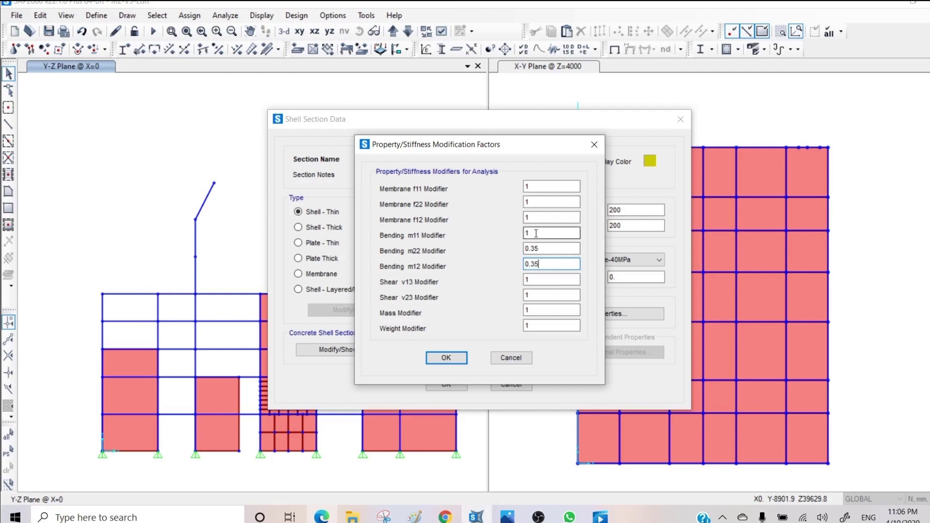
left_click_drag(535, 233, 524, 233)
type("0.35")
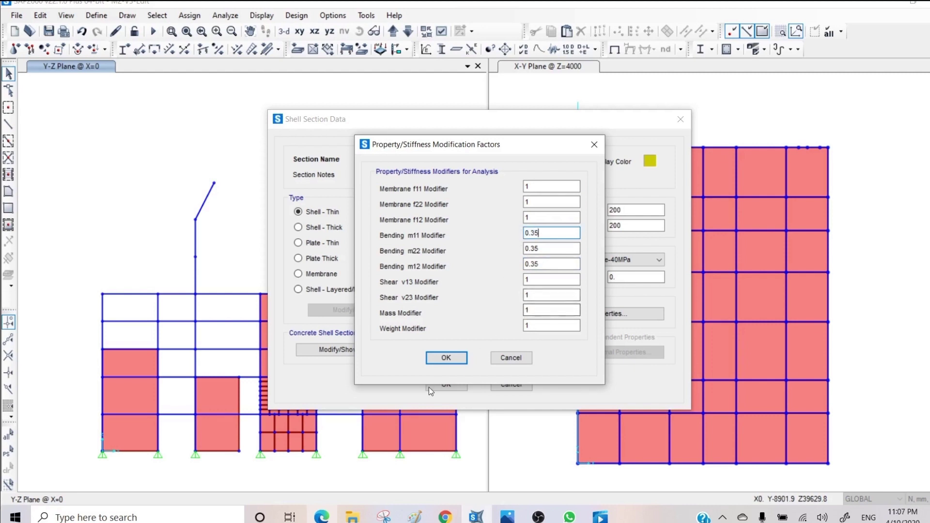
left_click(446, 358)
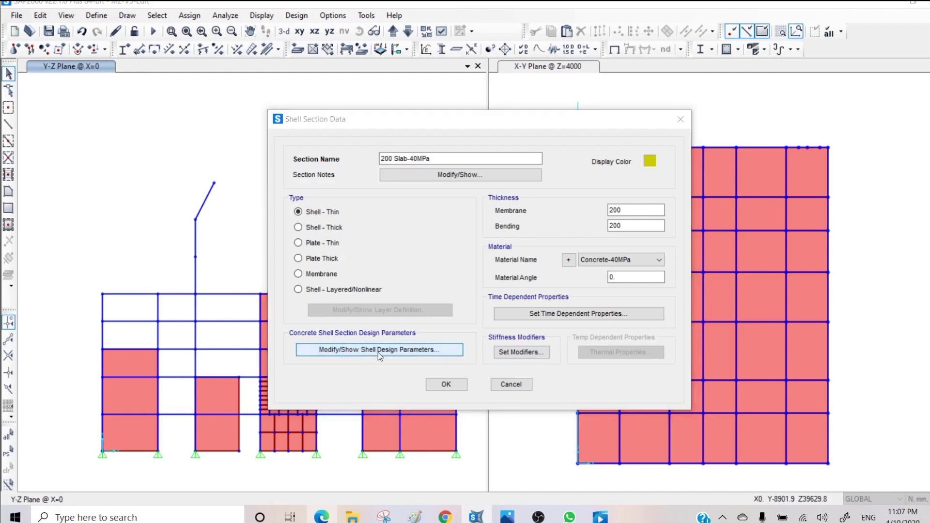
Check the slab's concrete shell design parameters without changing them, and save the slab section
left_click(378, 354)
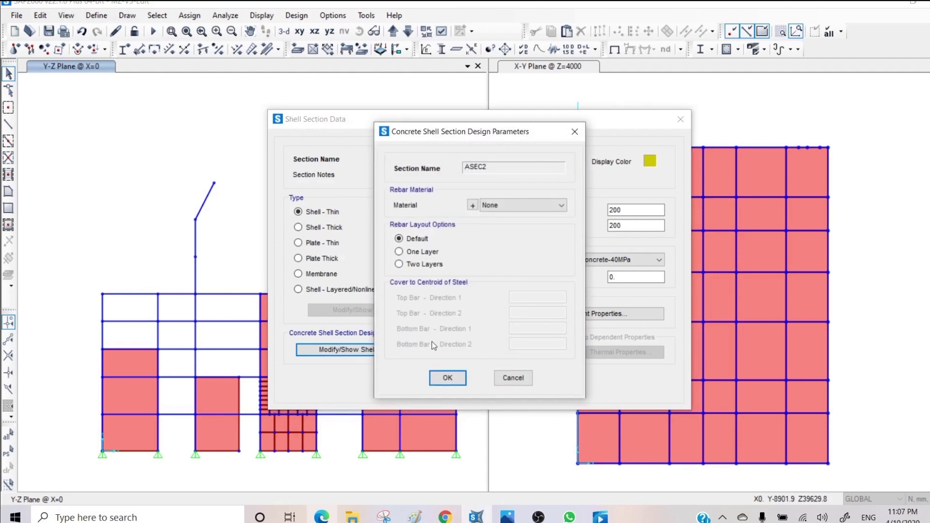
left_click(511, 382)
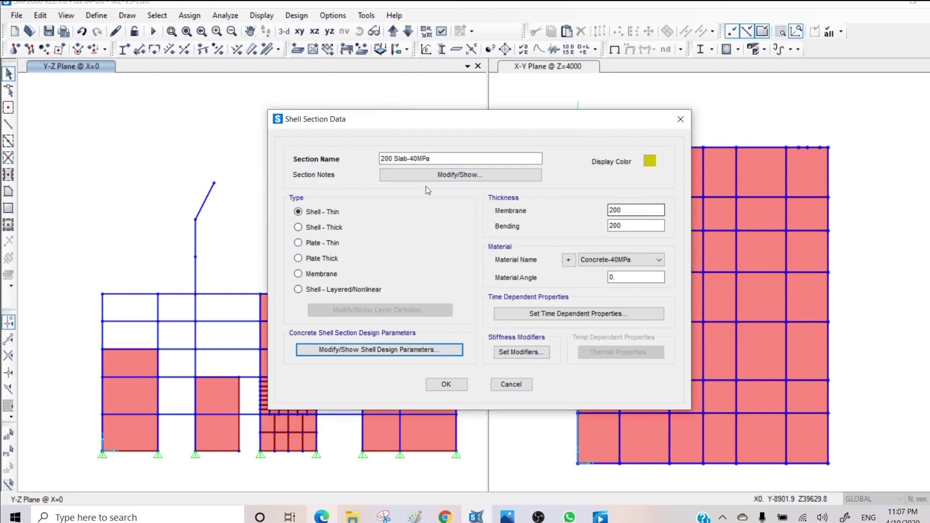
left_click(447, 384)
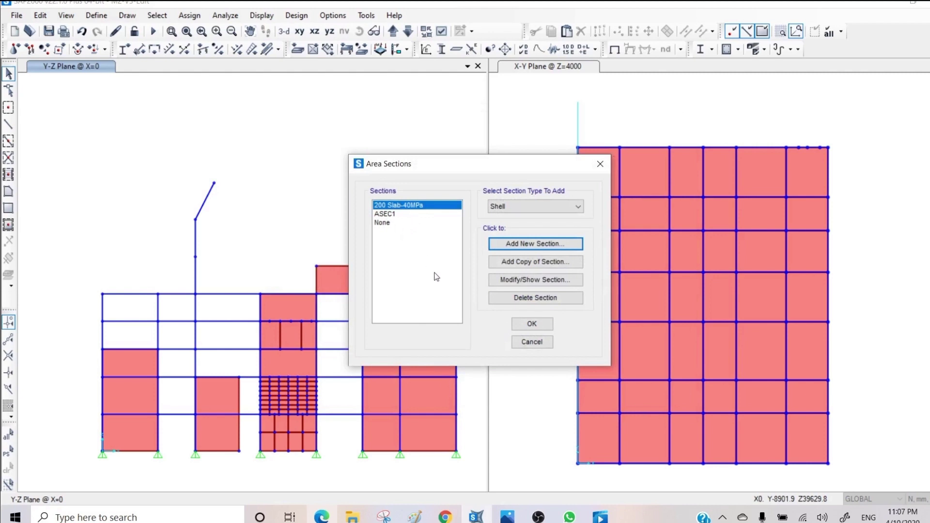
Add a new shell section named 200 Wall-50MPa with a dark green display color
left_click(528, 245)
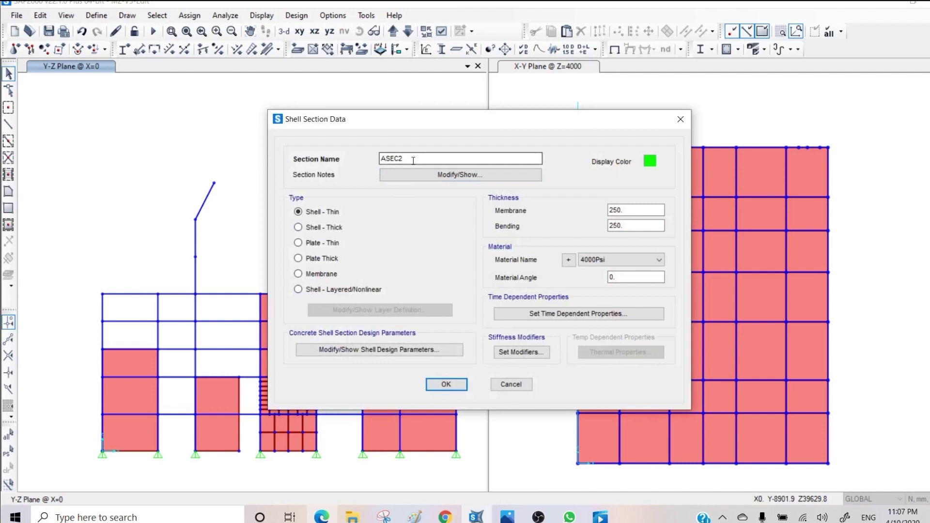
left_click_drag(412, 163, 355, 157)
type("200")
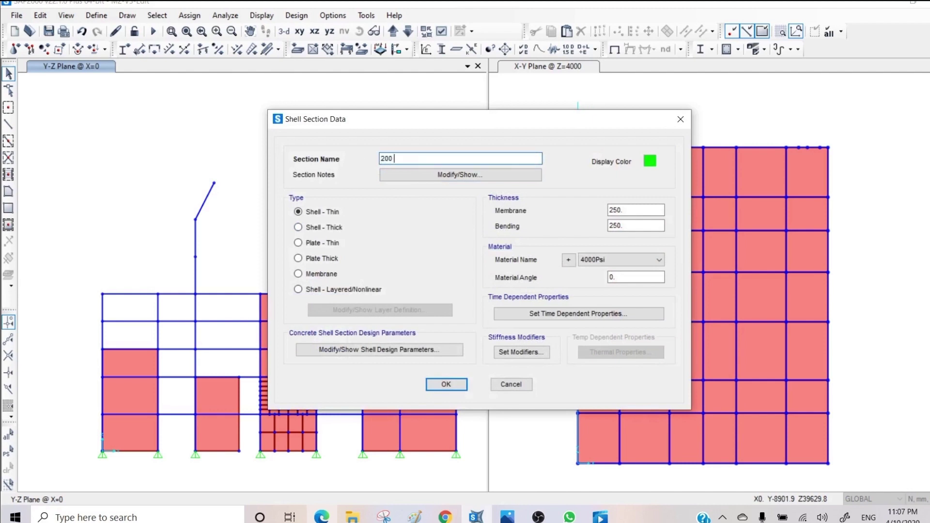
type(" Wall-50MPa")
left_click(650, 161)
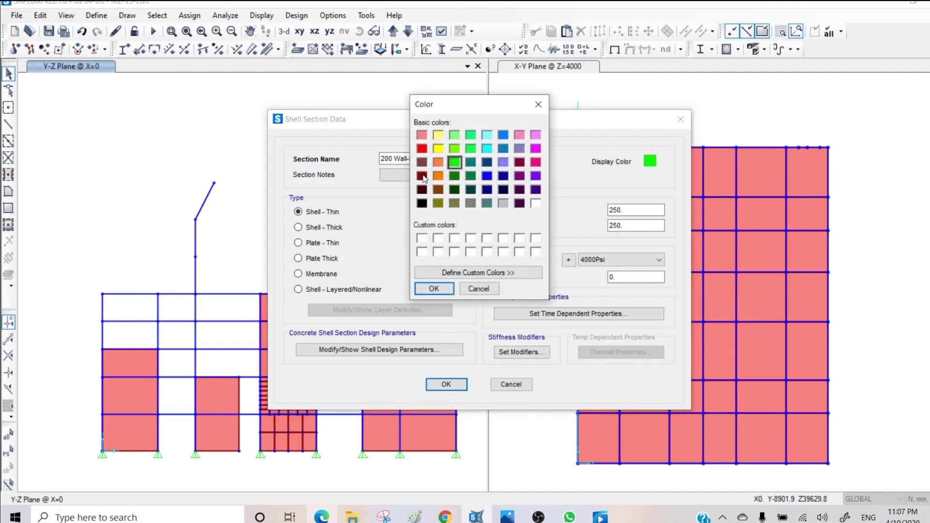
left_click(471, 164)
left_click(471, 175)
left_click(433, 288)
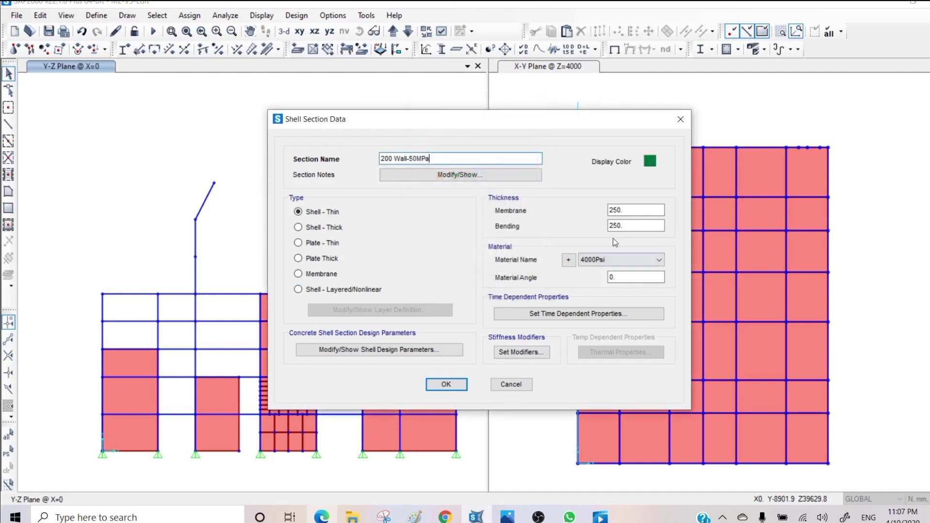
Set the 200 wall's membrane and bending thickness to 200 and assign the Concrete-50MPa material
left_click_drag(633, 209, 602, 204)
type("200")
left_click_drag(638, 224, 589, 223)
type("200")
left_click(594, 263)
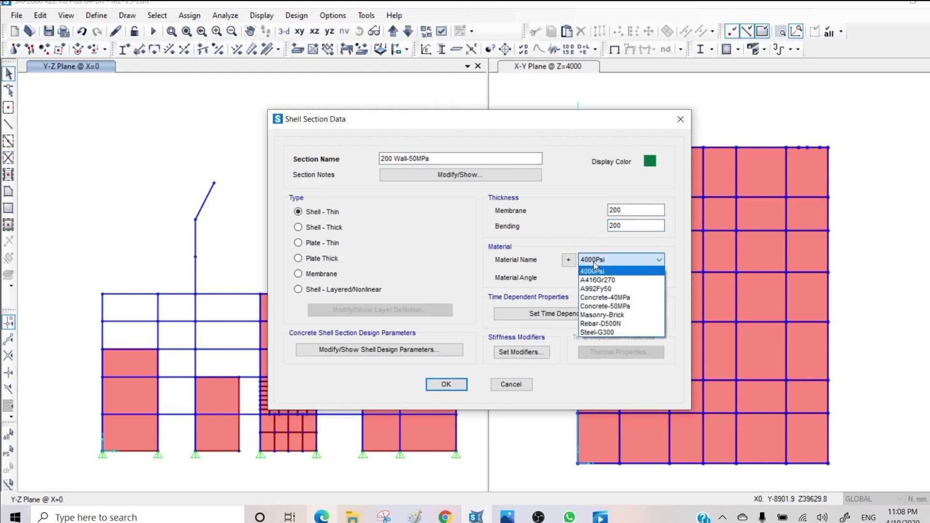
left_click(620, 307)
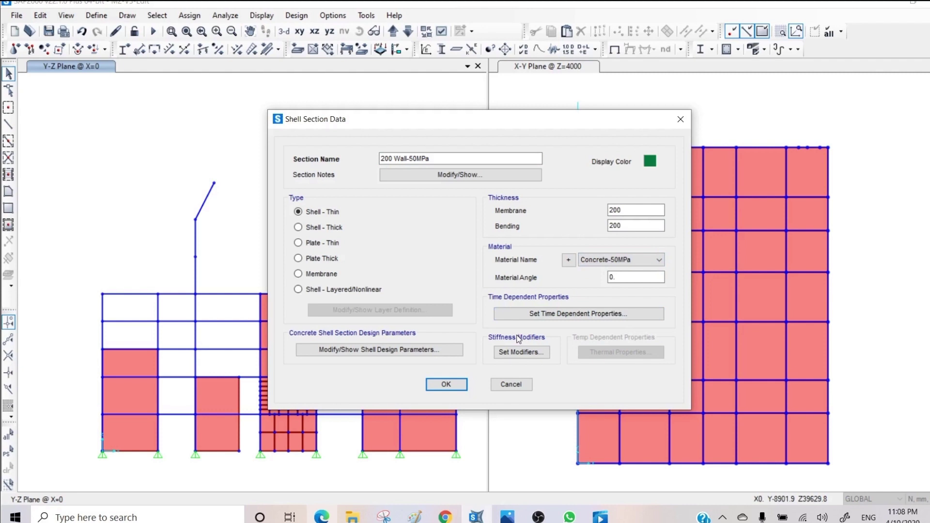
Set the 200 wall's membrane f22 stiffness modifier to 0.7 and save the section
left_click(521, 354)
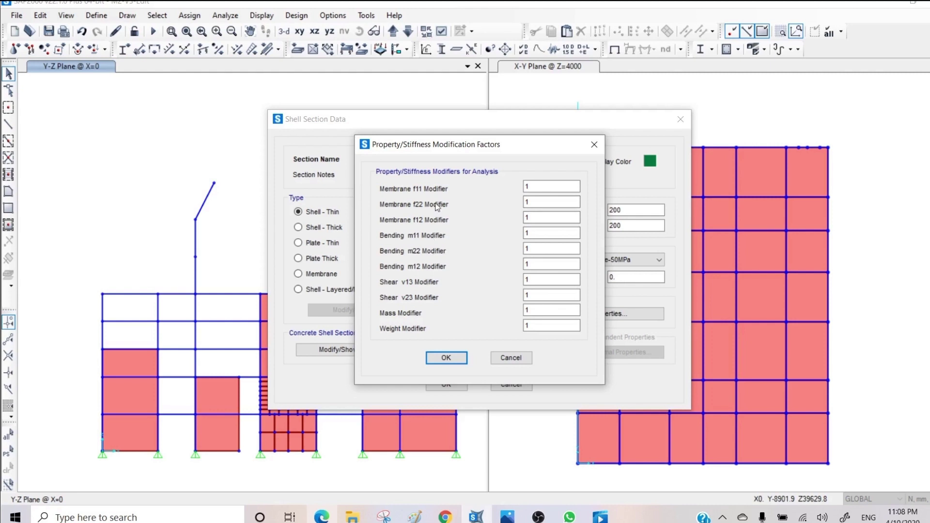
double_click(533, 202)
type("0.7")
left_click(446, 357)
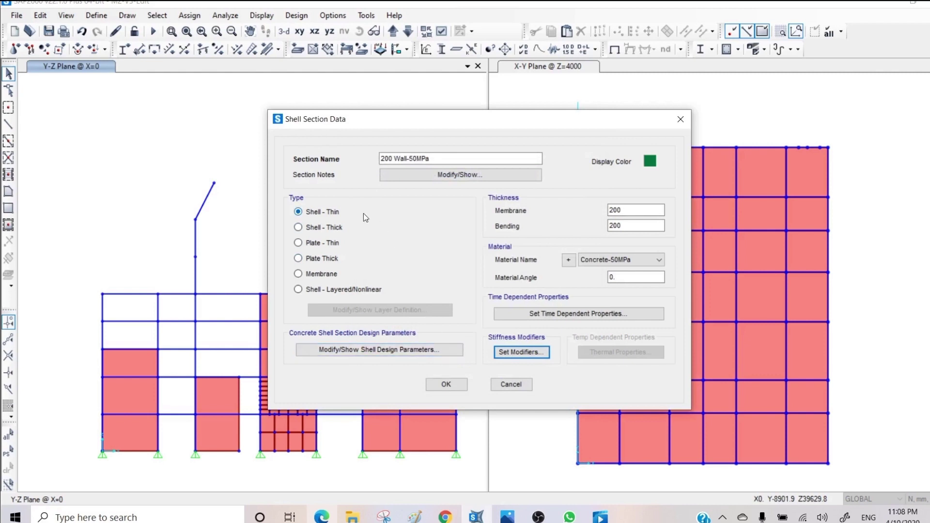
left_click(446, 383)
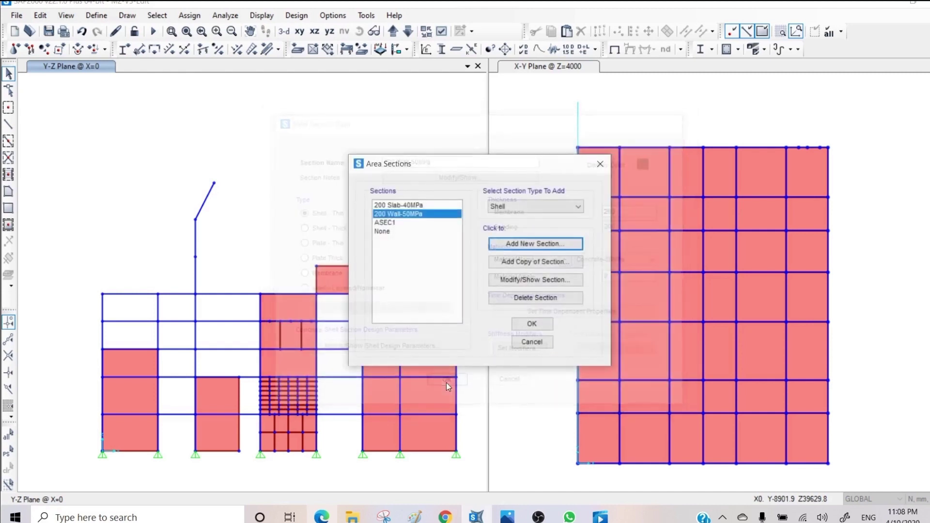
Add a shell section named 250 Core Wall-50MPa with a dark purple display color and the Concrete-50MPa material
left_click(524, 246)
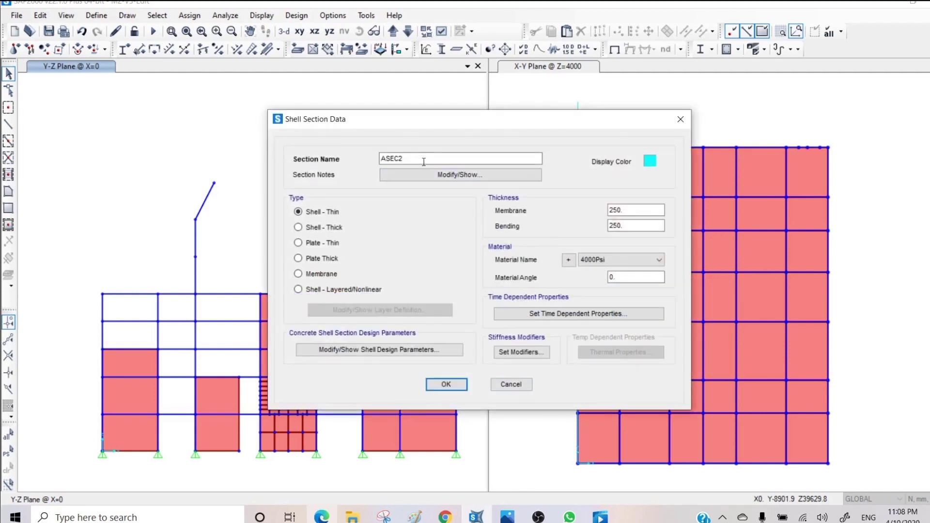
left_click_drag(424, 162, 321, 160)
type("250 Core Wall-50MPa")
left_click(650, 161)
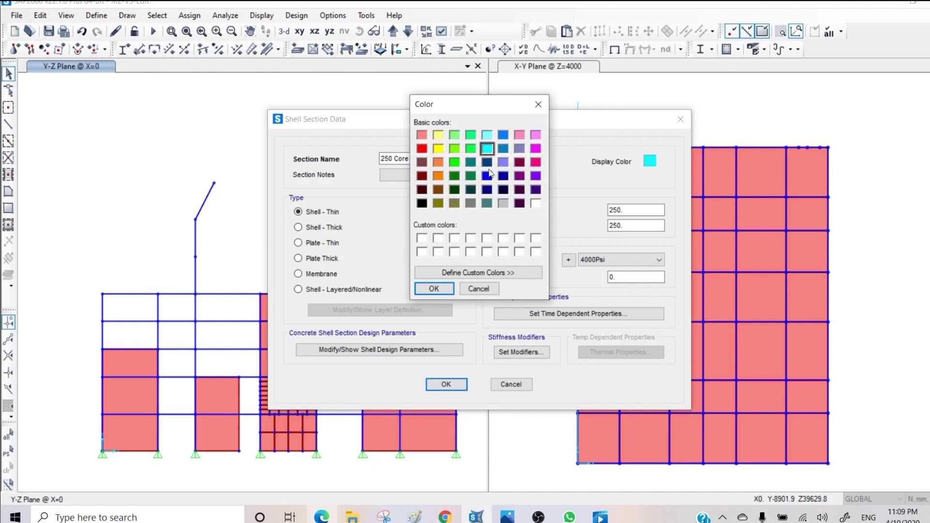
left_click(520, 203)
left_click(441, 289)
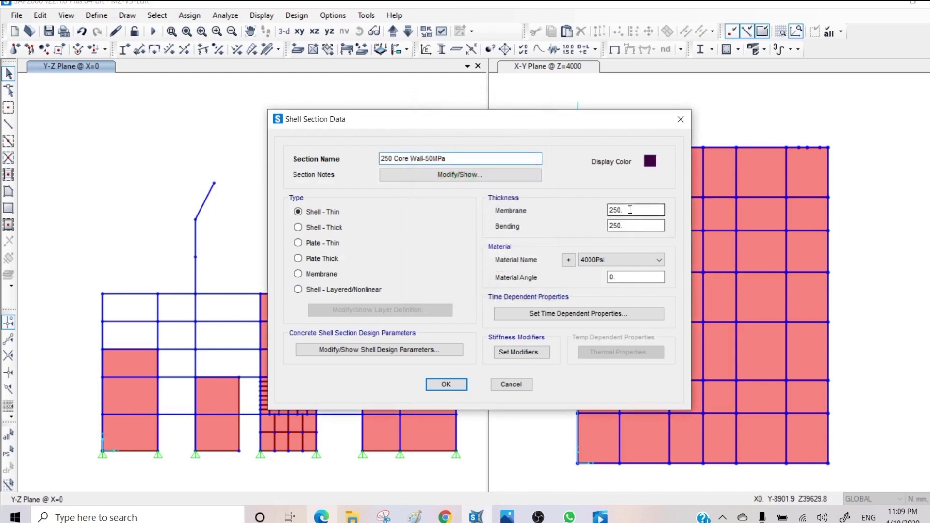
left_click(604, 260)
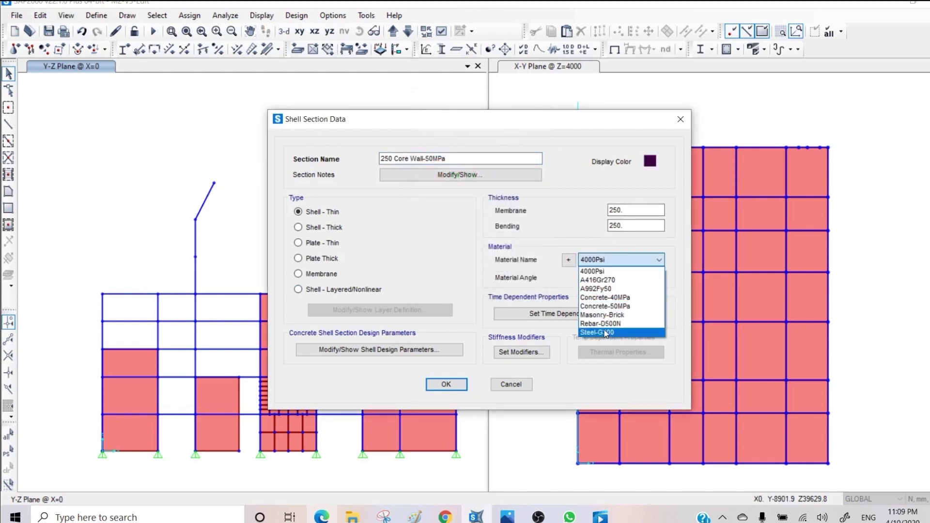
left_click(613, 306)
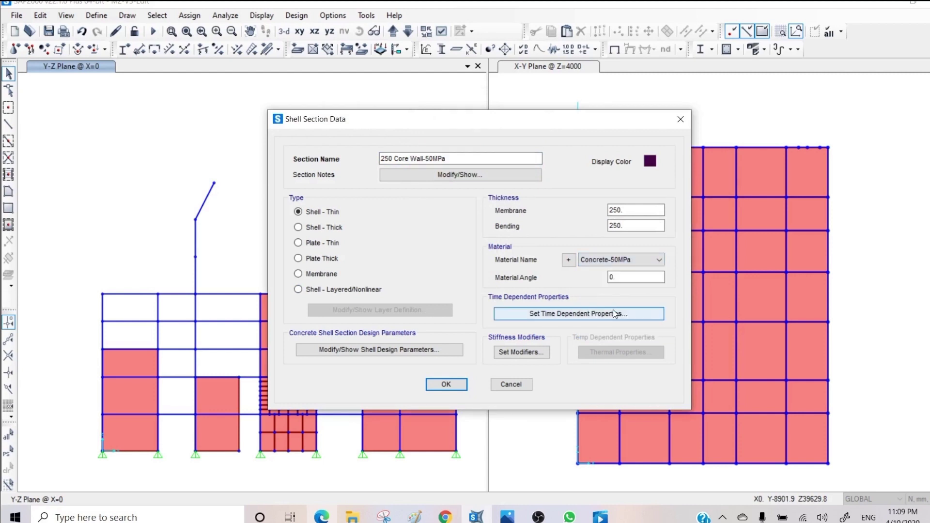
Set the core wall's membrane f22 stiffness modifier to 0.5 and save the section
left_click(519, 352)
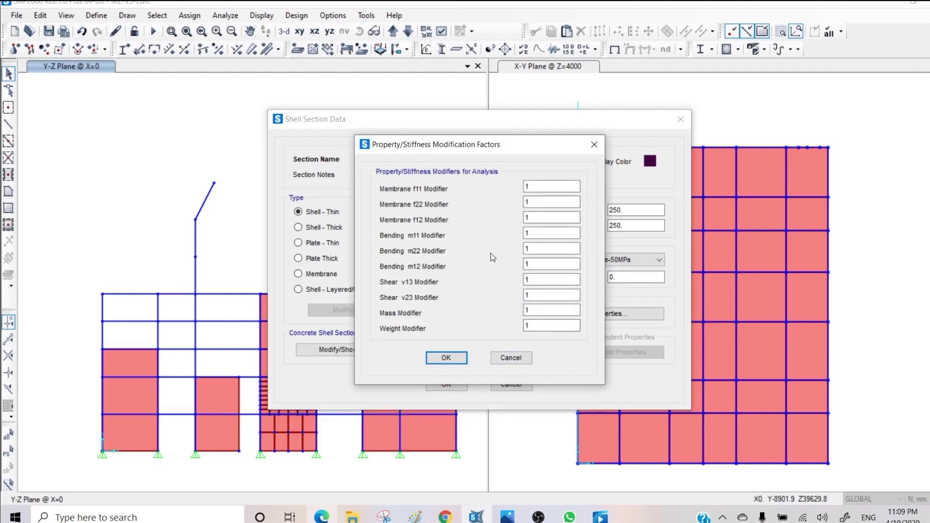
double_click(528, 202)
type("0")
type(".35")
key("BackSpace")
key("BackSpace")
type("5")
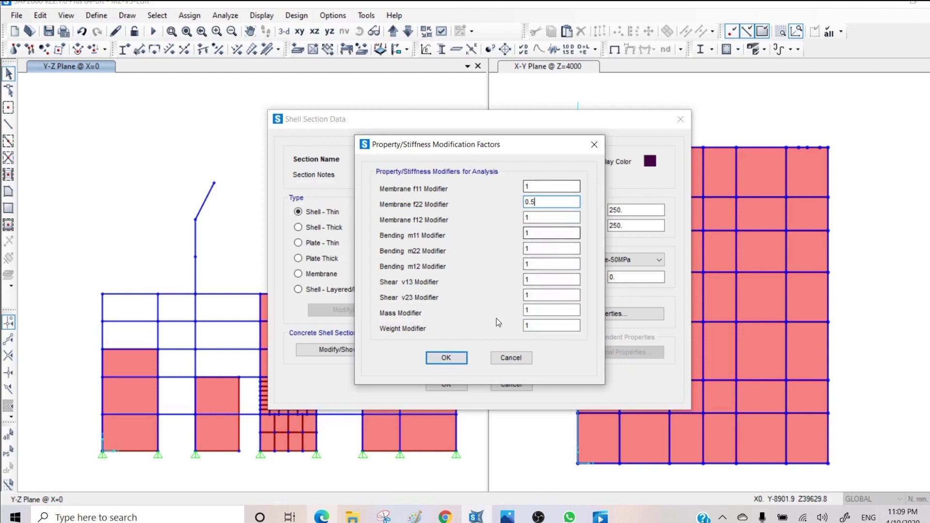
left_click(445, 359)
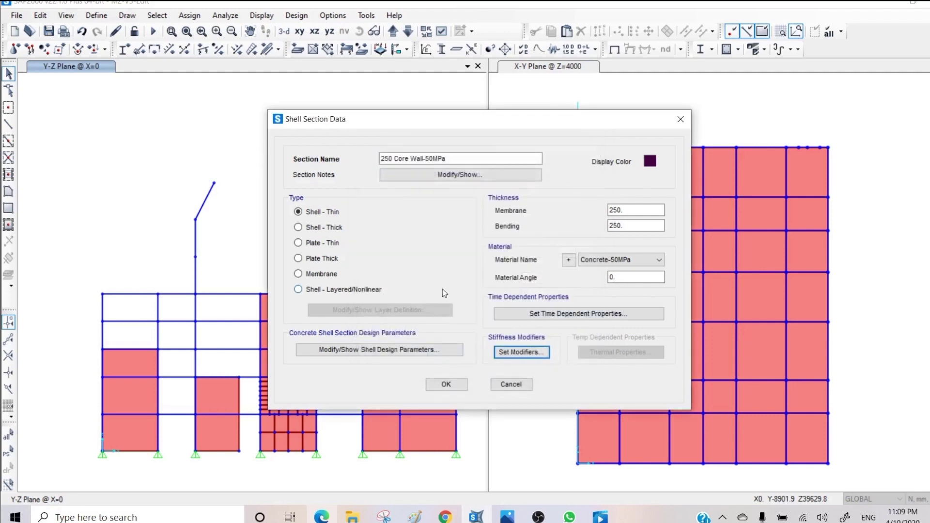
left_click(446, 384)
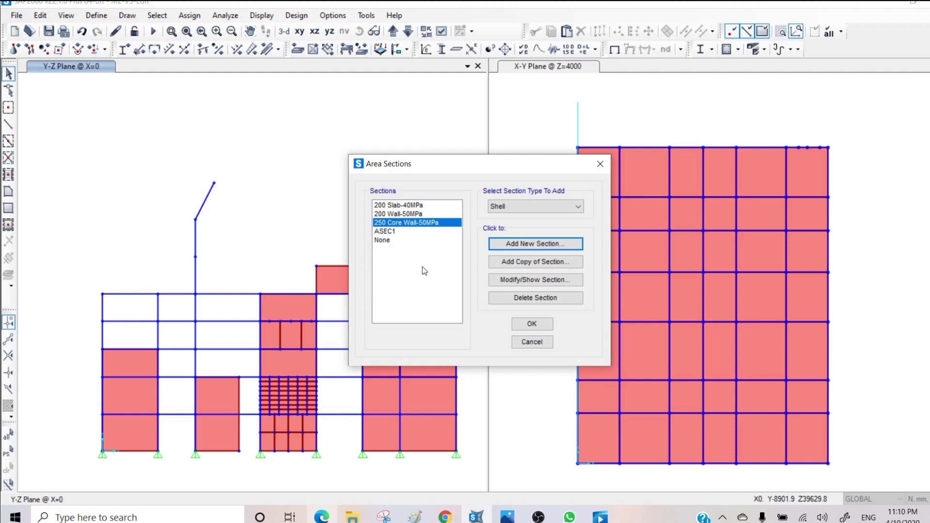
Add another area section of type Shell and name it 160 Slab-40Mpa
left_click(517, 210)
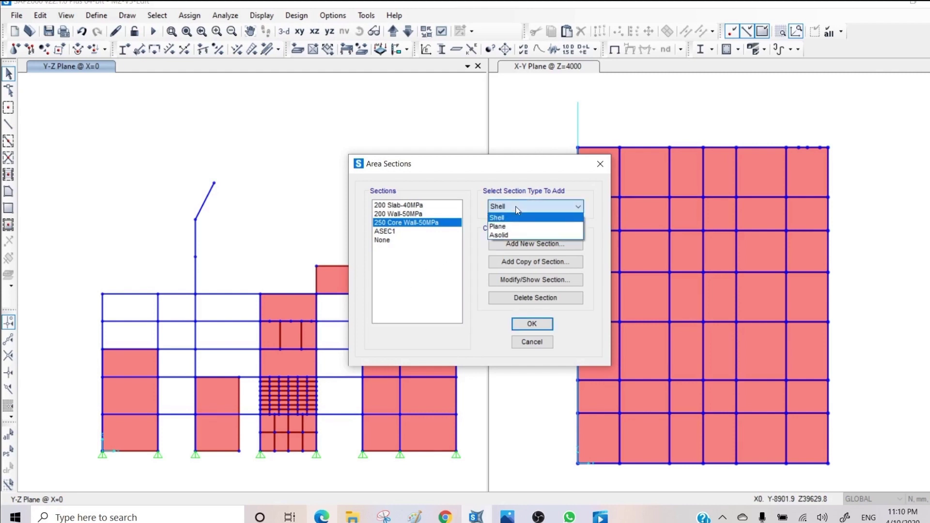
left_click(517, 210)
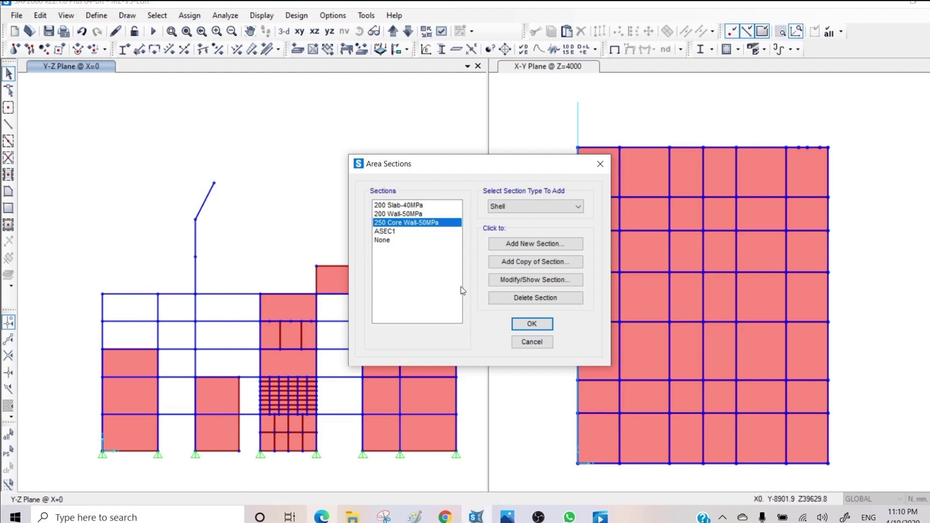
left_click(536, 243)
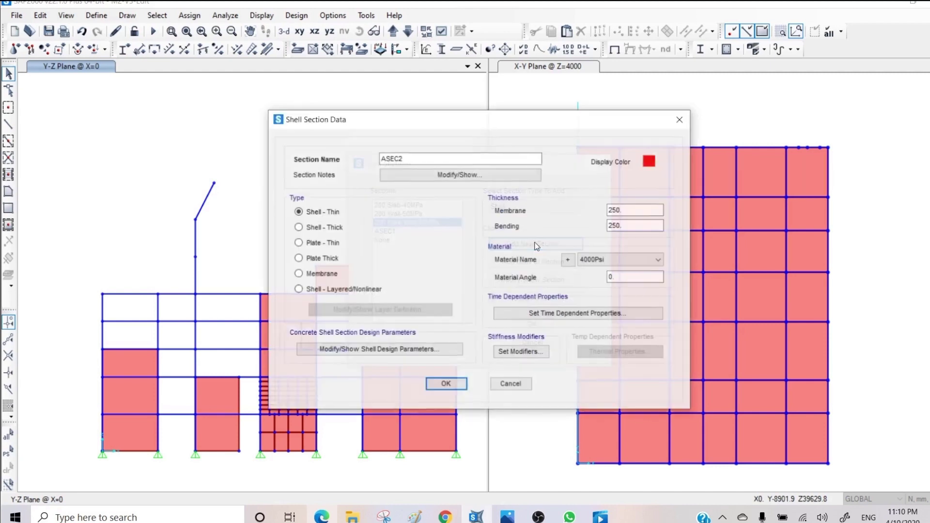
left_click_drag(405, 158, 340, 167)
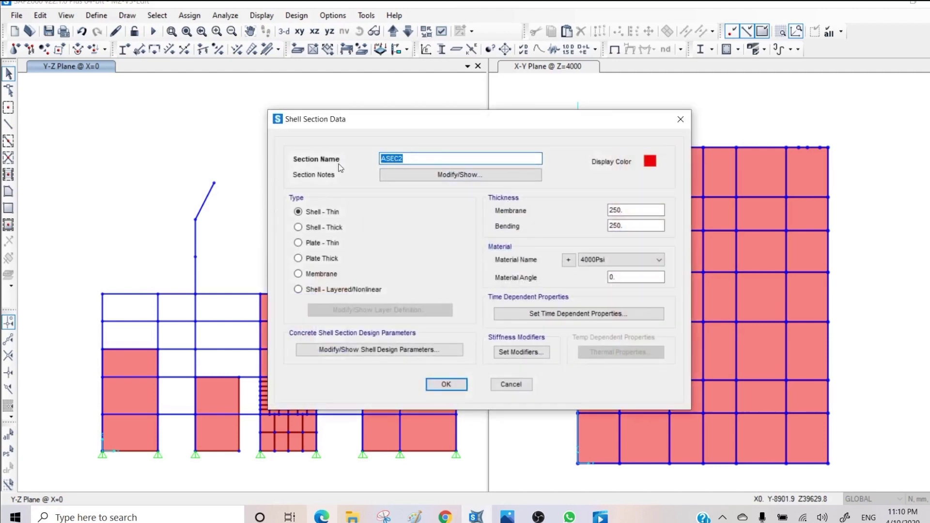
type("160 SlaB")
key("BackSpace")
type("b-40Mpa")
Define the 160 slab as a Membrane type with 160 membrane and bending thickness and the Concrete-40MPa material
left_click_drag(631, 209, 579, 216)
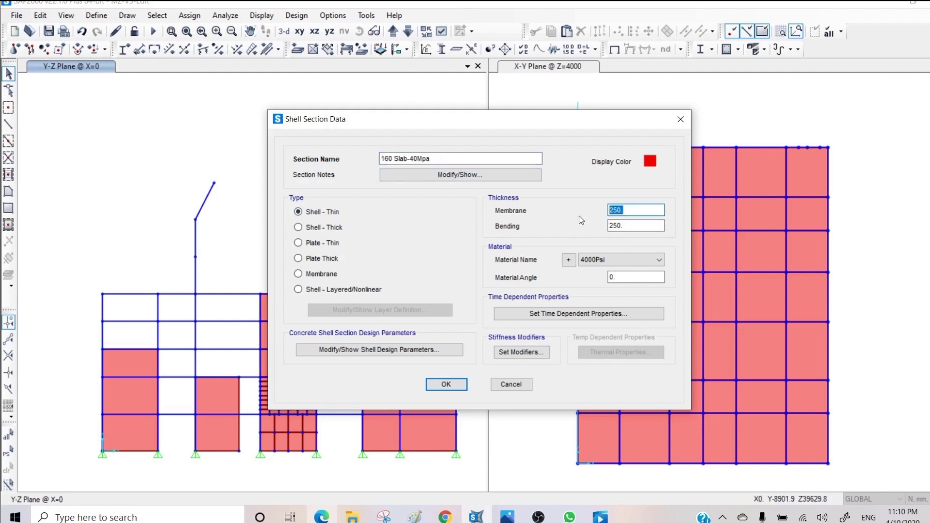
type("160")
left_click_drag(628, 225, 599, 226)
type("160")
left_click(593, 259)
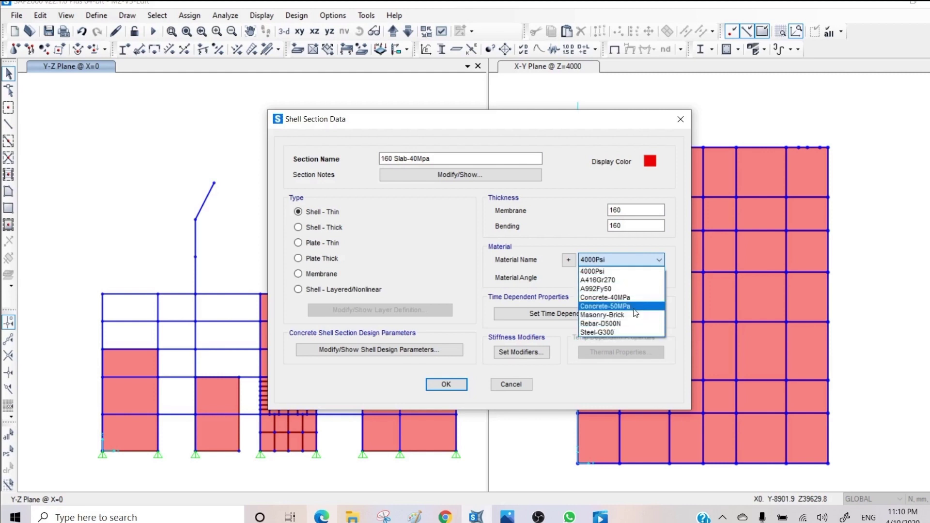
left_click(626, 298)
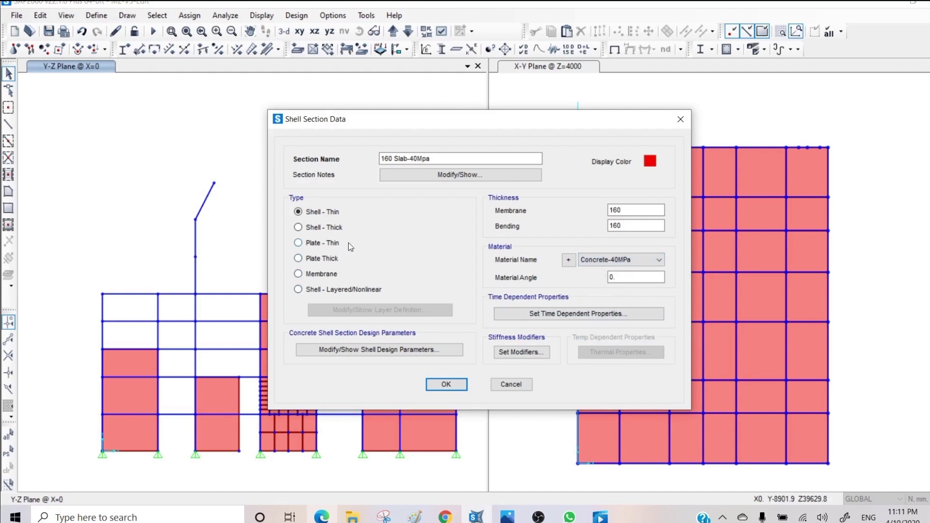
left_click(308, 274)
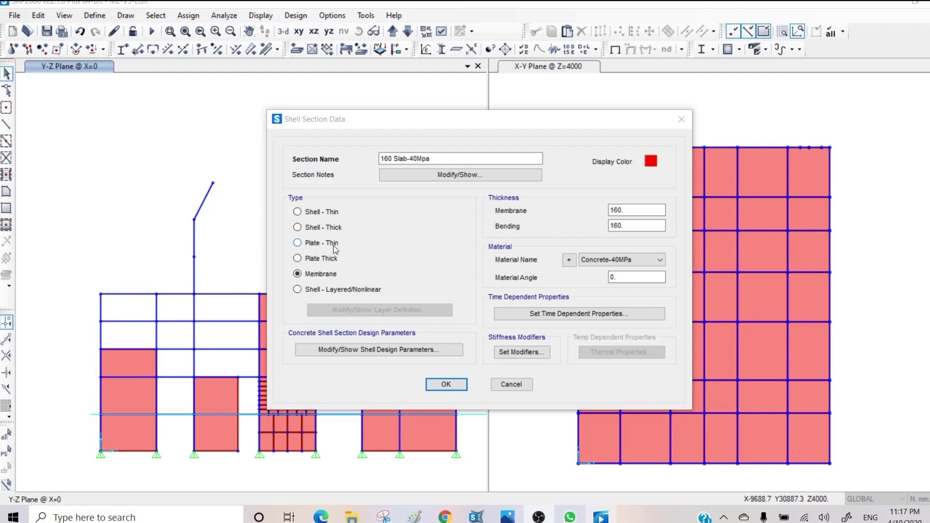
Give the 160 slab a custom light lavender display color with RGB 196, 196, 255, and save the area section definitions
left_click(650, 161)
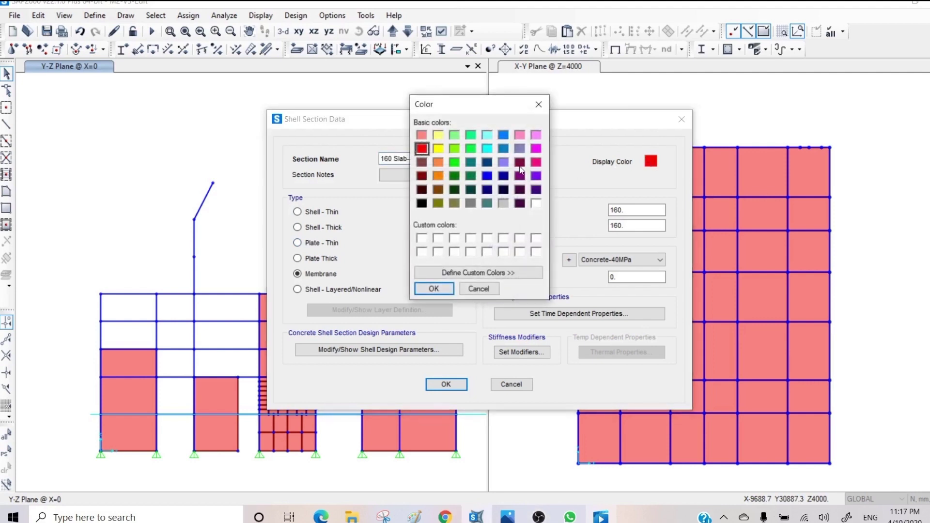
left_click(504, 162)
left_click(472, 273)
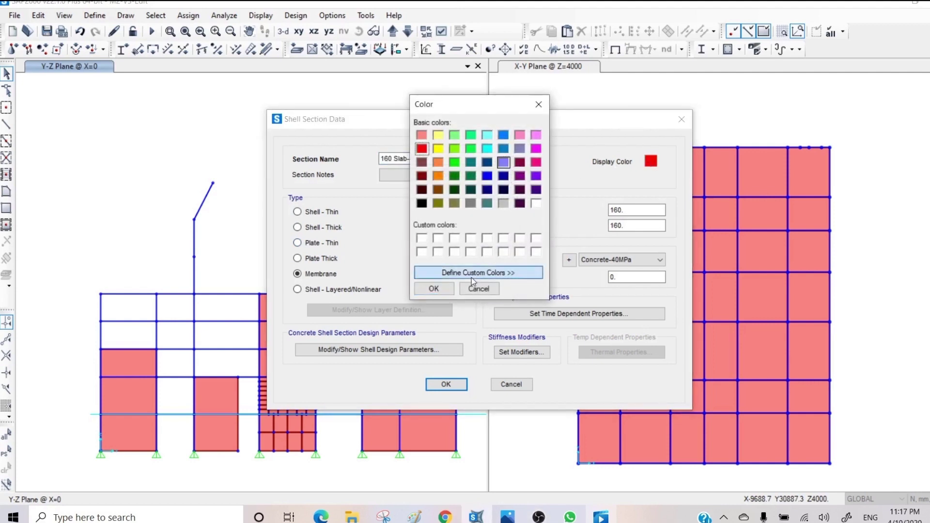
left_click_drag(686, 150, 686, 135)
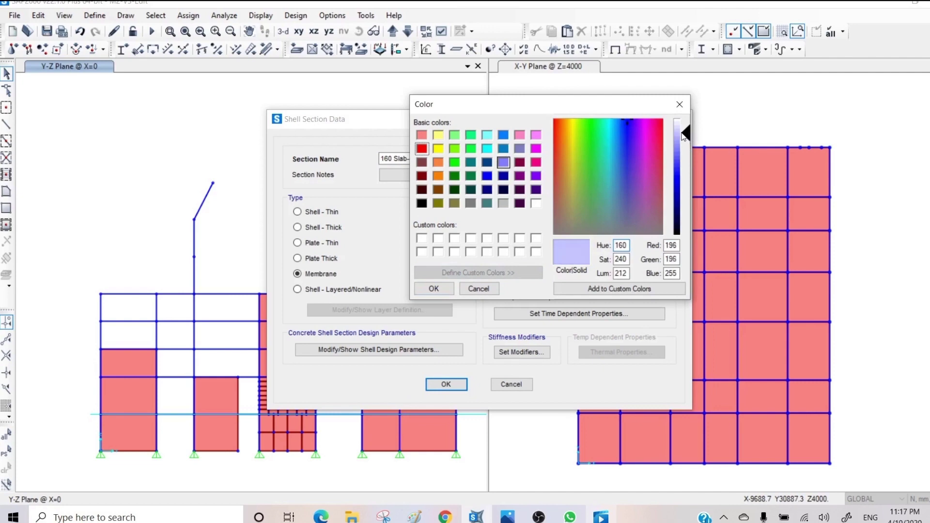
left_click(434, 289)
left_click(447, 385)
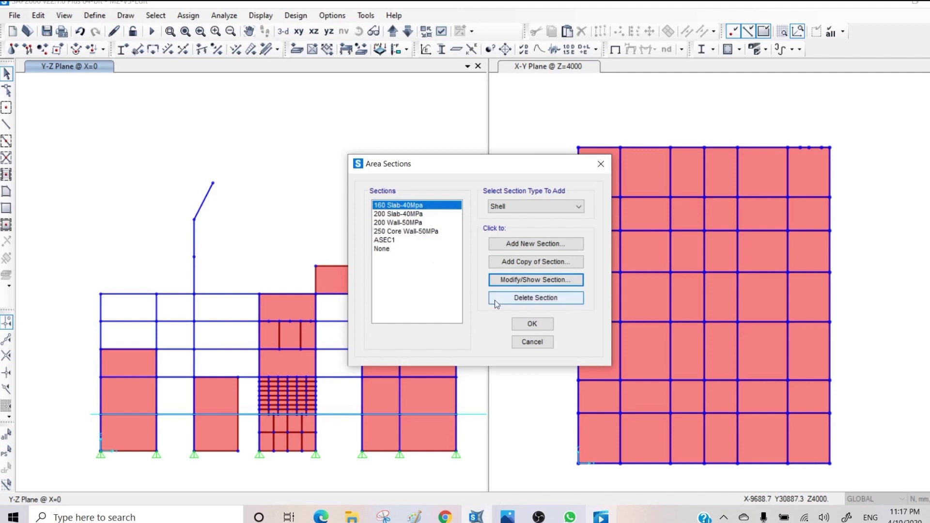
left_click(533, 324)
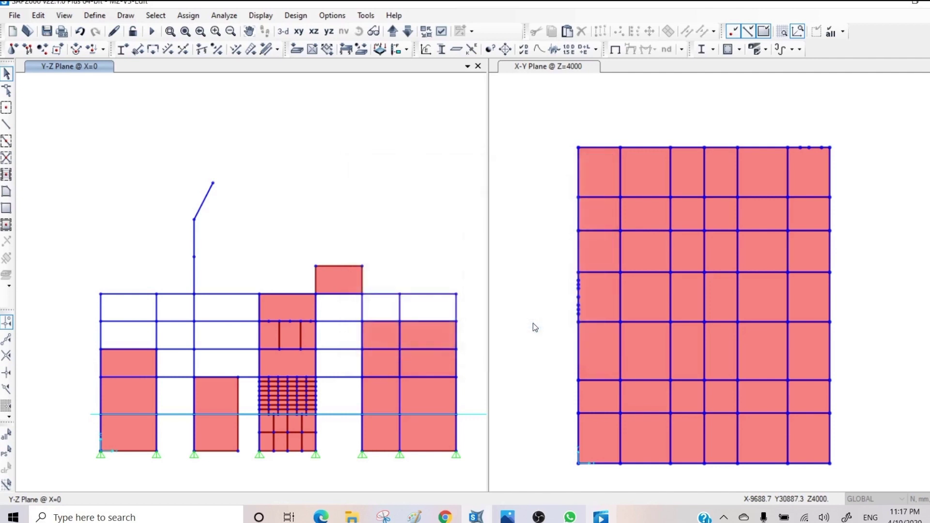
Assign the 200 Wall-50MPa section to the five wall areas between the last three grid lines of the X=0 elevation
left_click(429, 361)
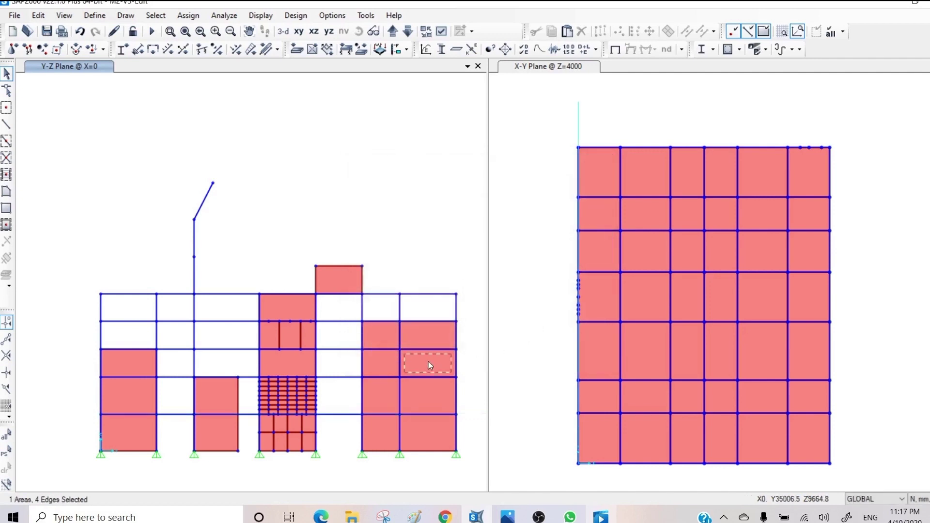
left_click(381, 362)
left_click(379, 398)
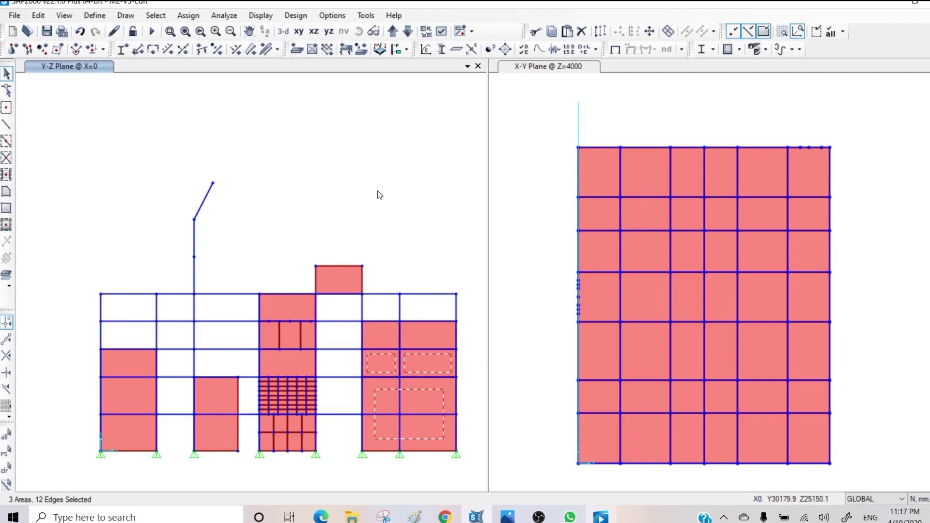
left_click(427, 334)
left_click(385, 334)
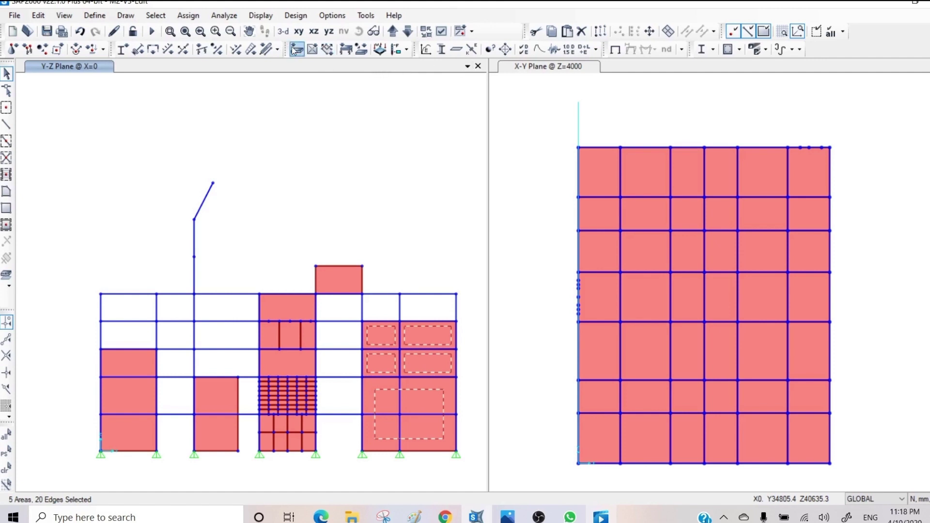
left_click(188, 16)
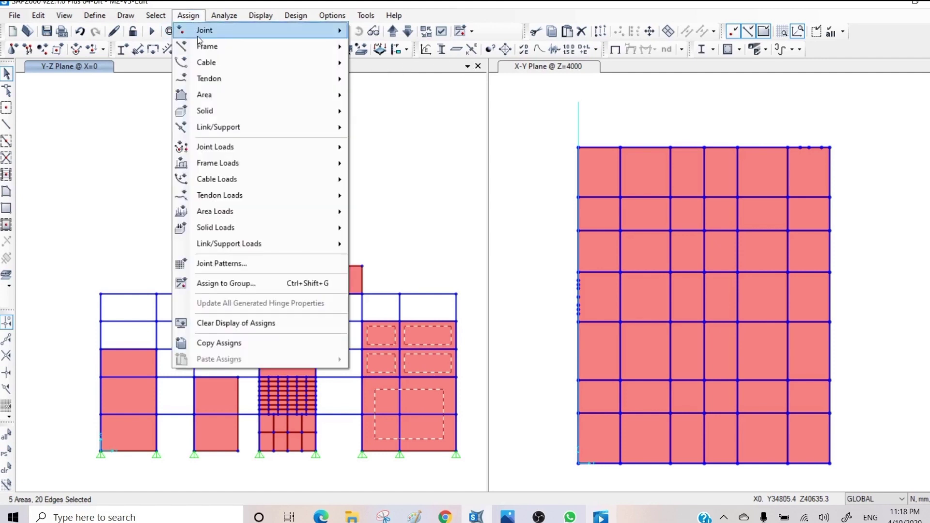
mouse_move(231, 96)
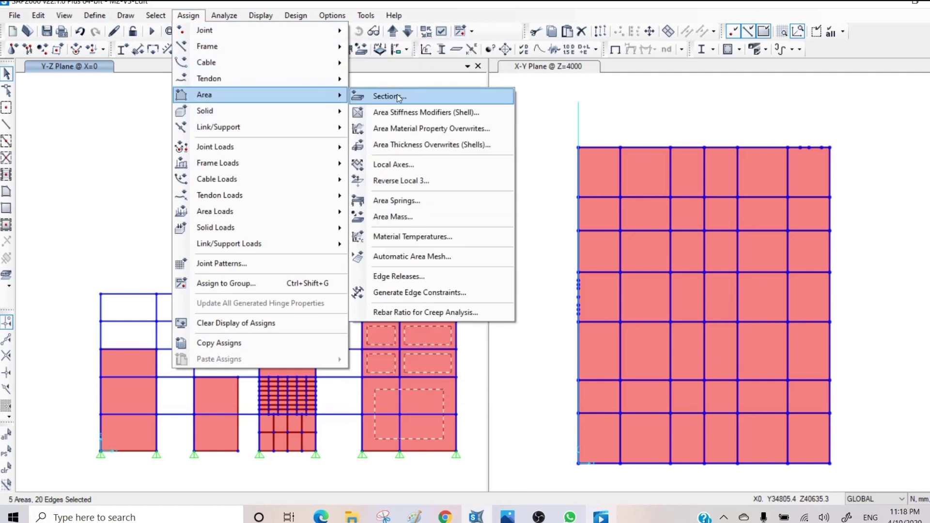
left_click(398, 97)
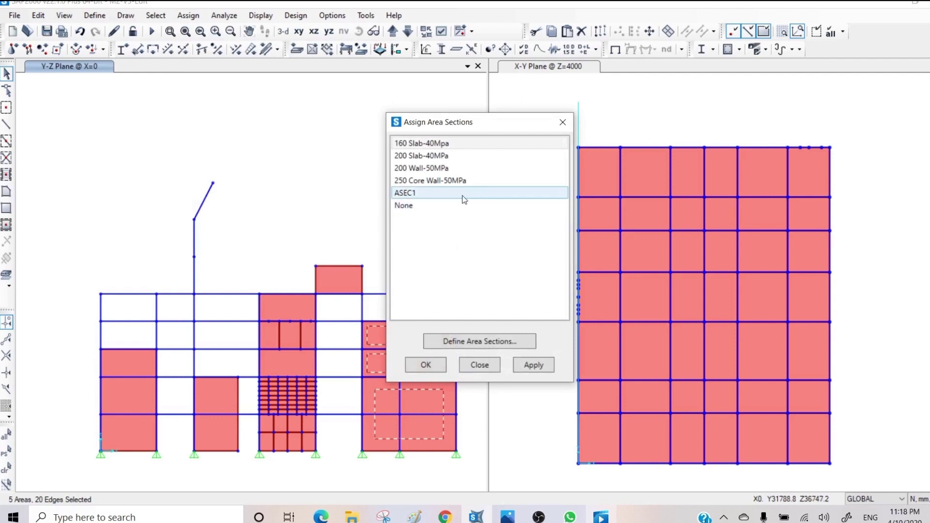
left_click(444, 169)
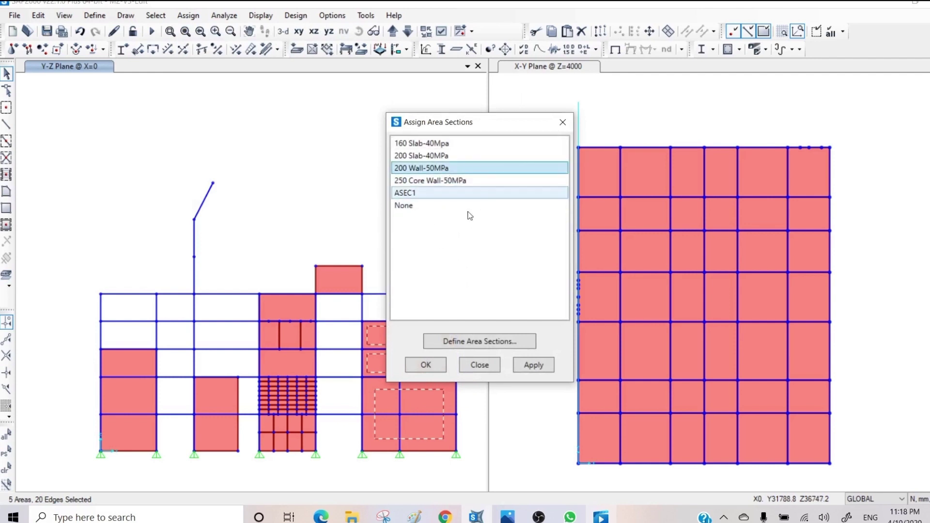
left_click(534, 364)
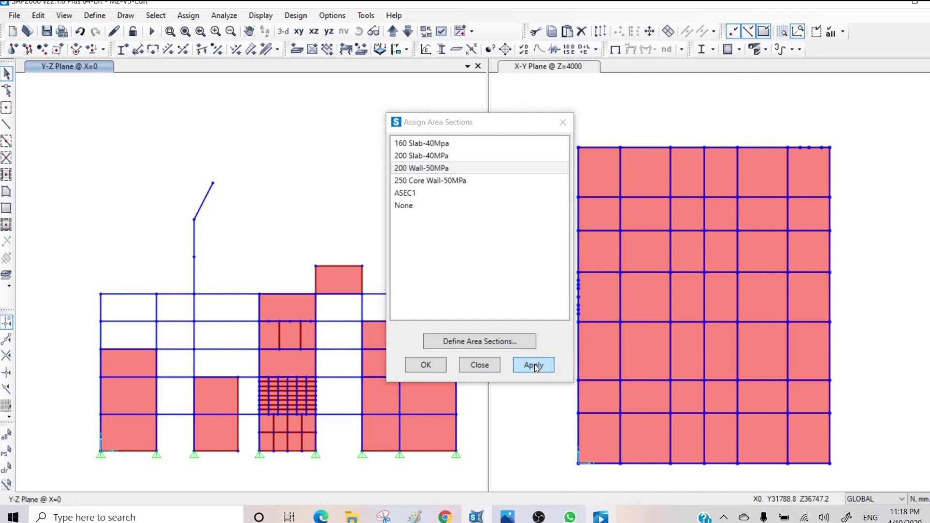
left_click(479, 365)
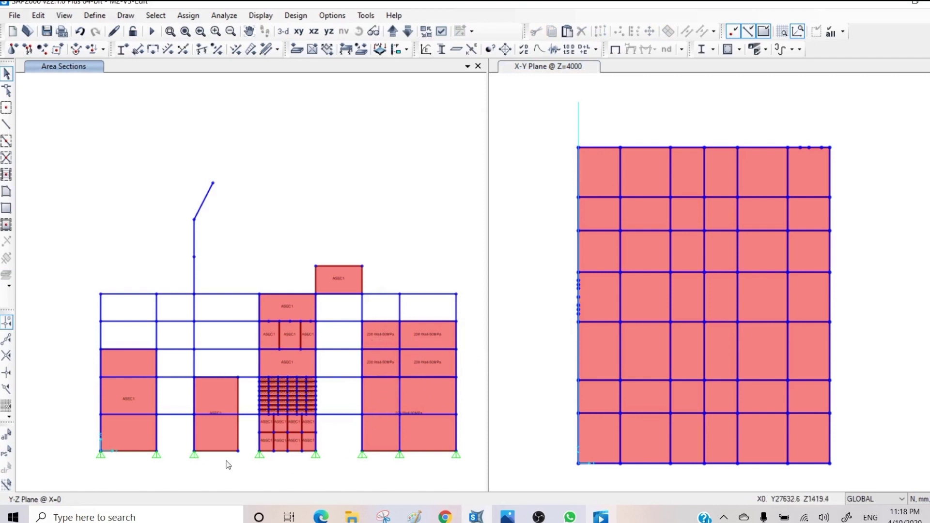
Assign the 250 Core Wall-50MPa section to the wall area in the first bay of the X=0 elevation
left_click(136, 367)
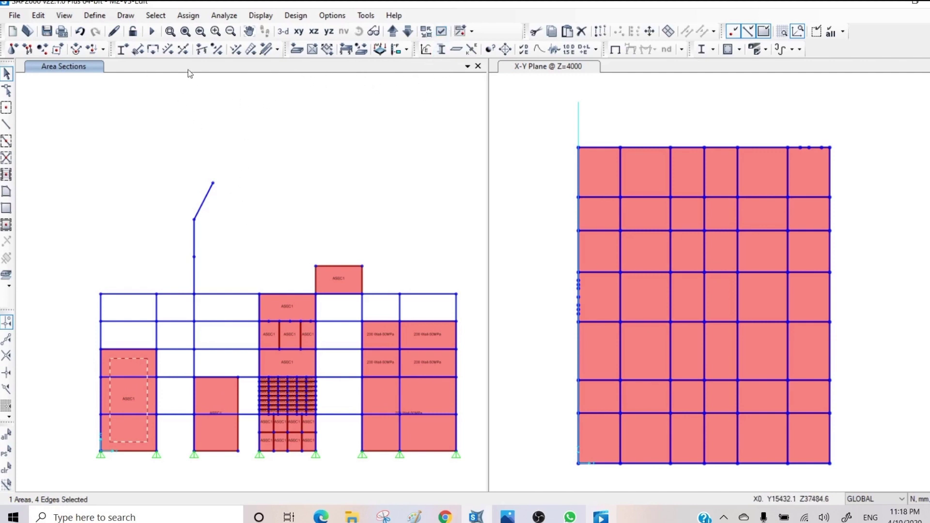
left_click(181, 16)
mouse_move(218, 92)
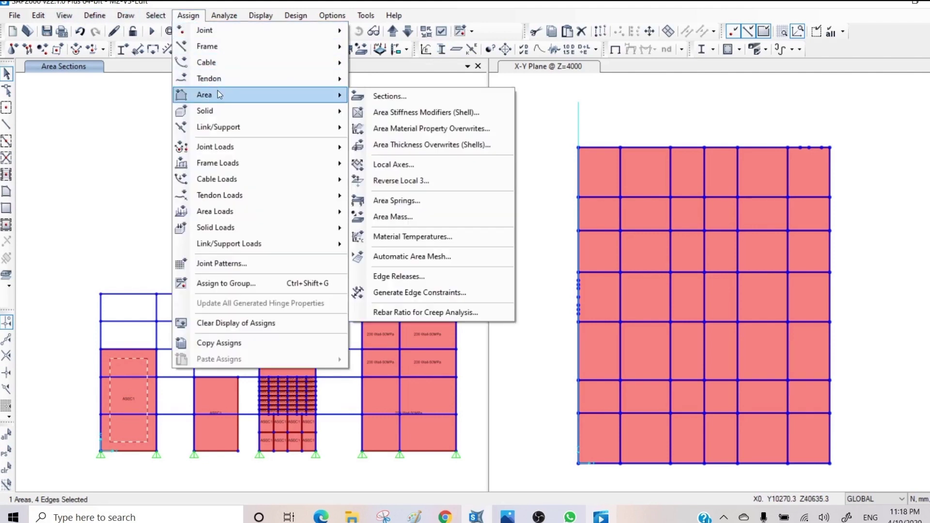
left_click(394, 71)
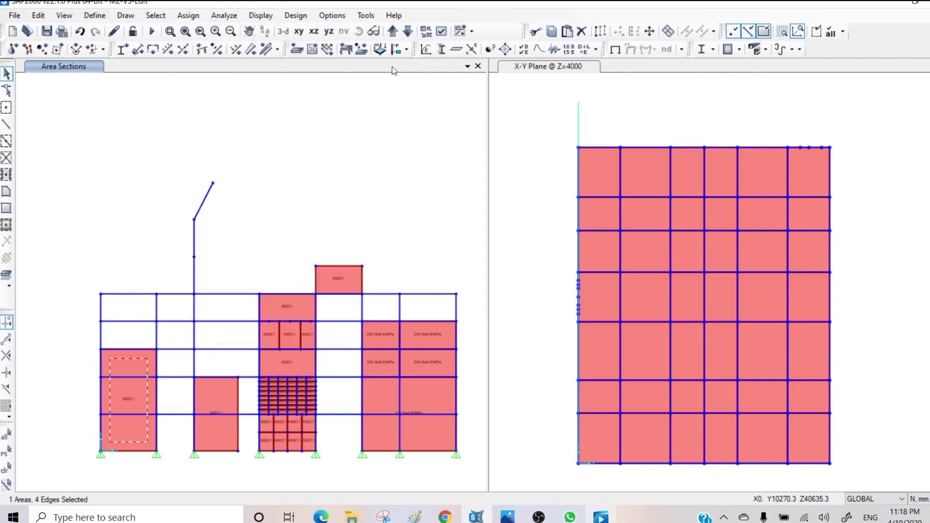
left_click(297, 49)
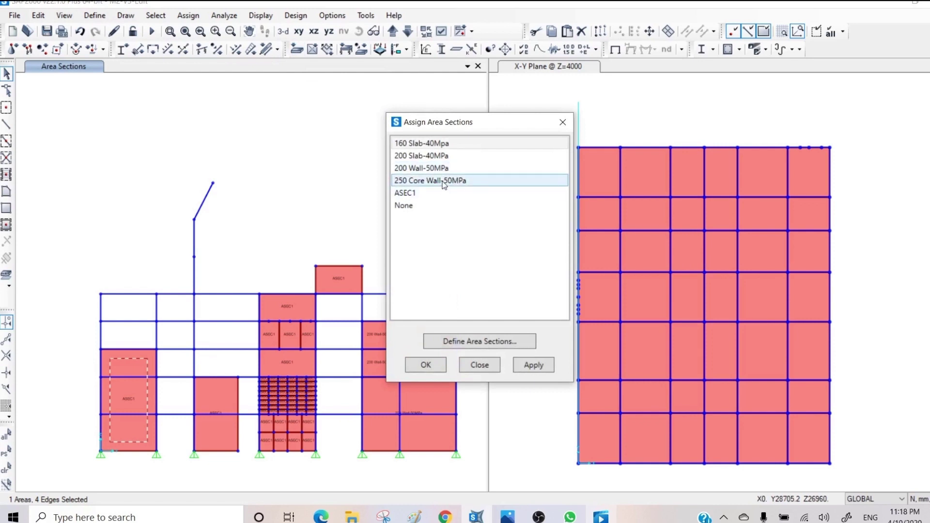
left_click(441, 183)
left_click(546, 364)
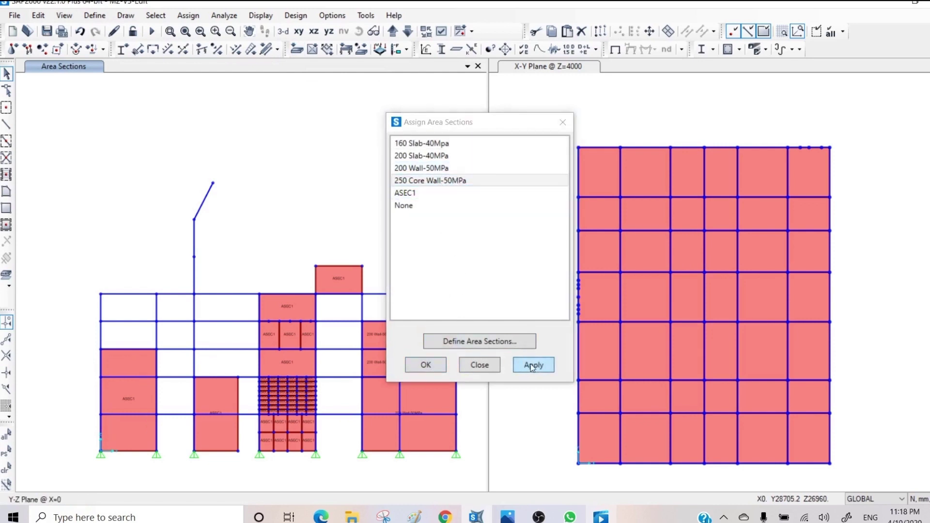
left_click(485, 365)
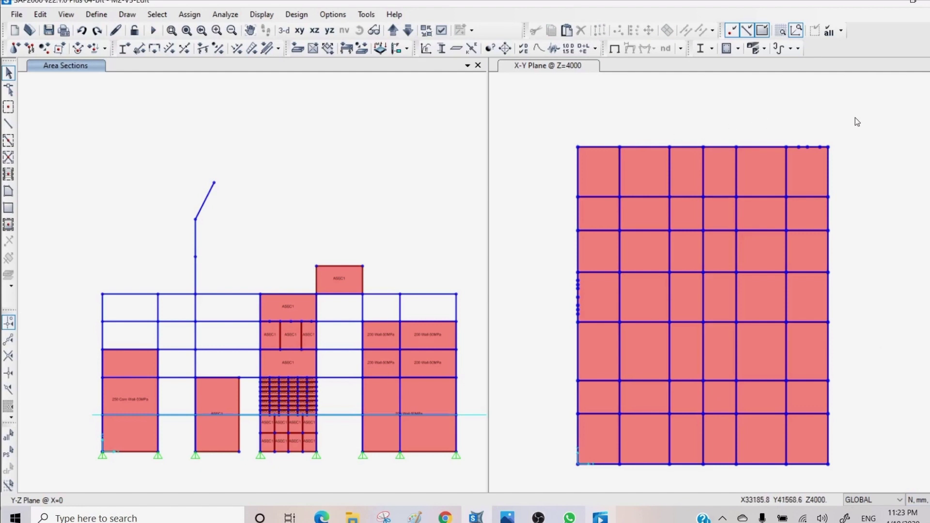
Assign the 200 Slab-40MPa section to all slab areas on the Z=4000 plan
left_click_drag(856, 117, 555, 485)
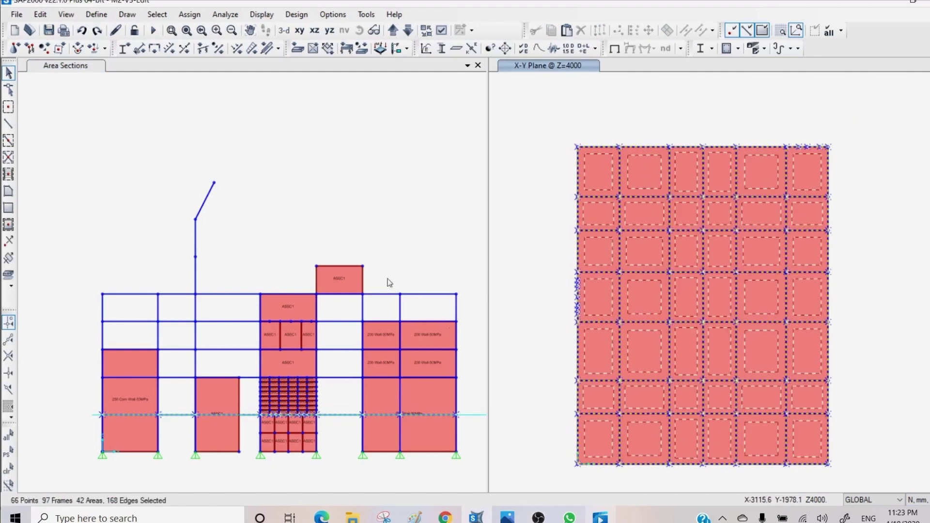
left_click(298, 48)
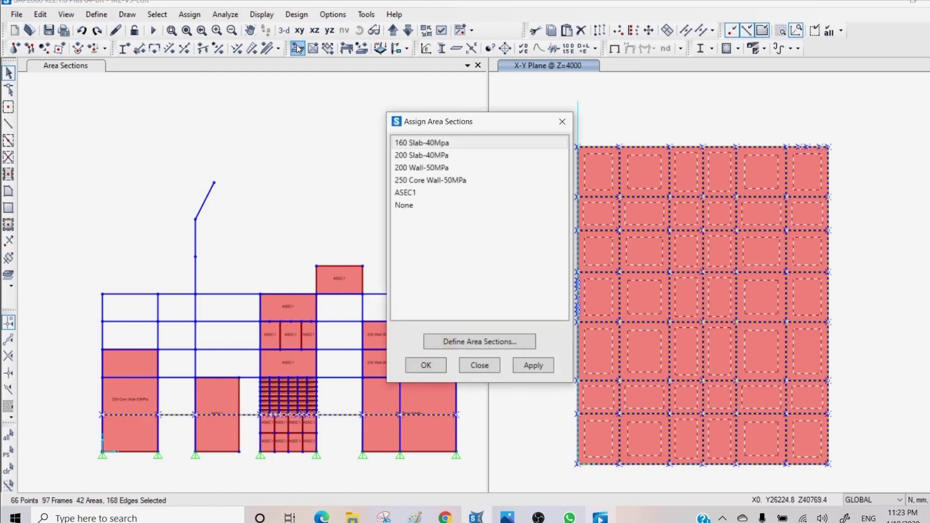
left_click(431, 156)
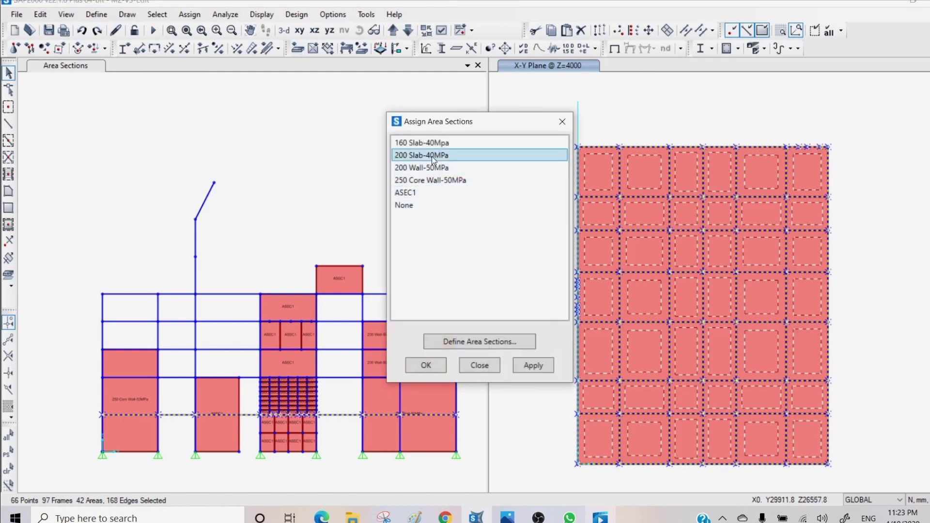
left_click(528, 368)
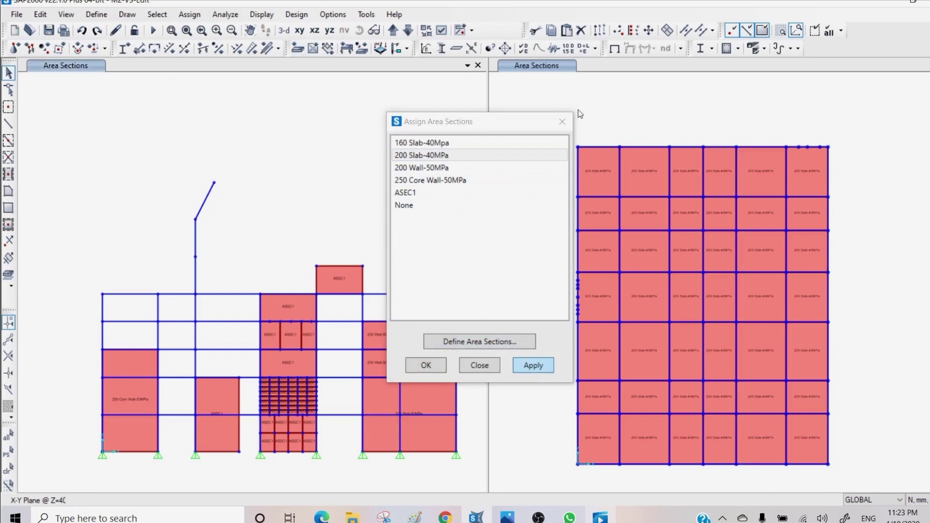
left_click(485, 360)
Show the plan at Z=14000 and fill the second-row secondary-beam bays from X=0 to X=15000 with Quick Draw ASEC1 areas
left_click(525, 92)
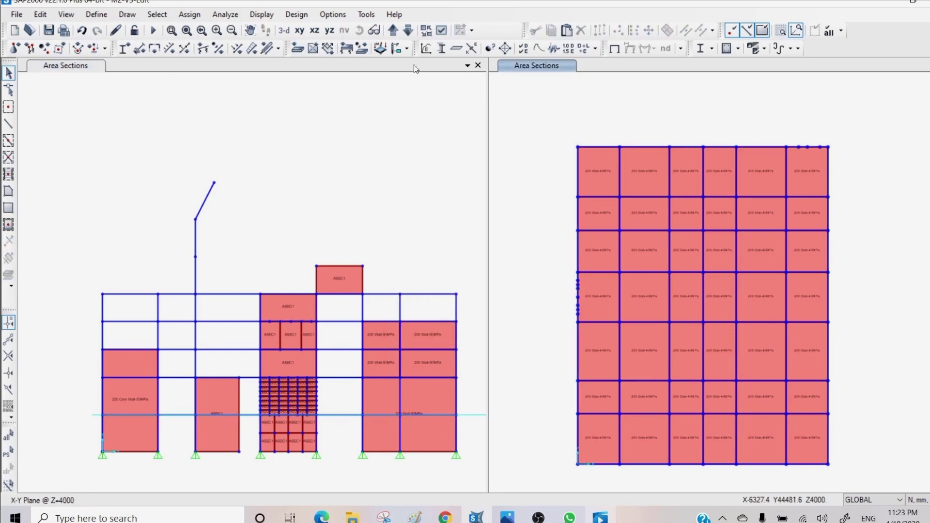
left_click(394, 30)
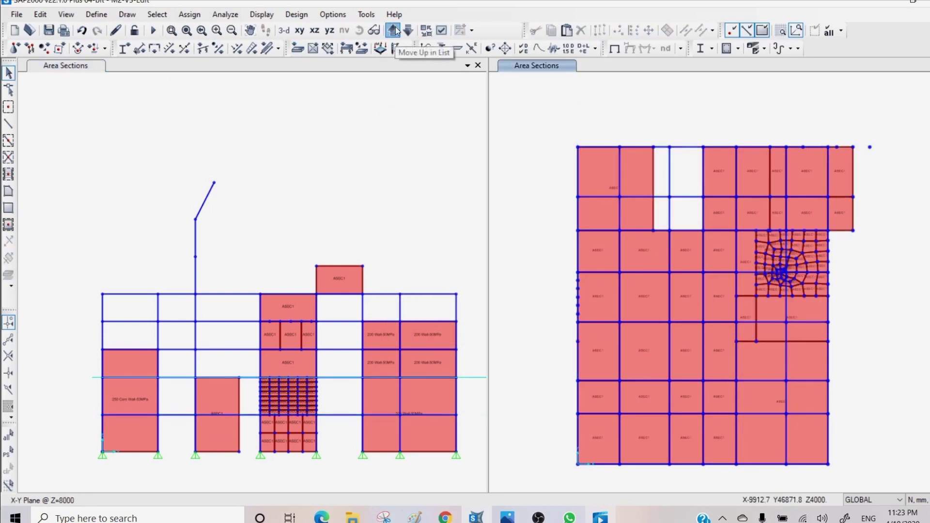
left_click(394, 30)
left_click(395, 30)
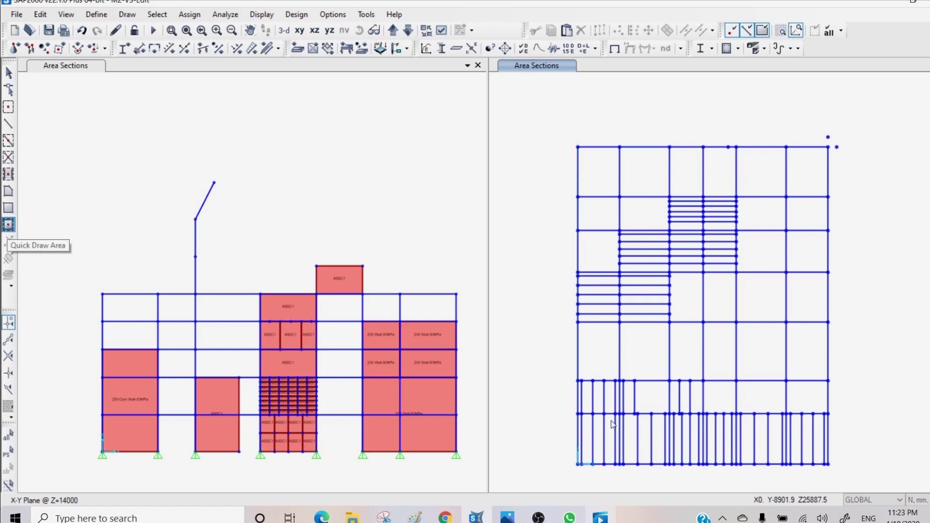
left_click(8, 224)
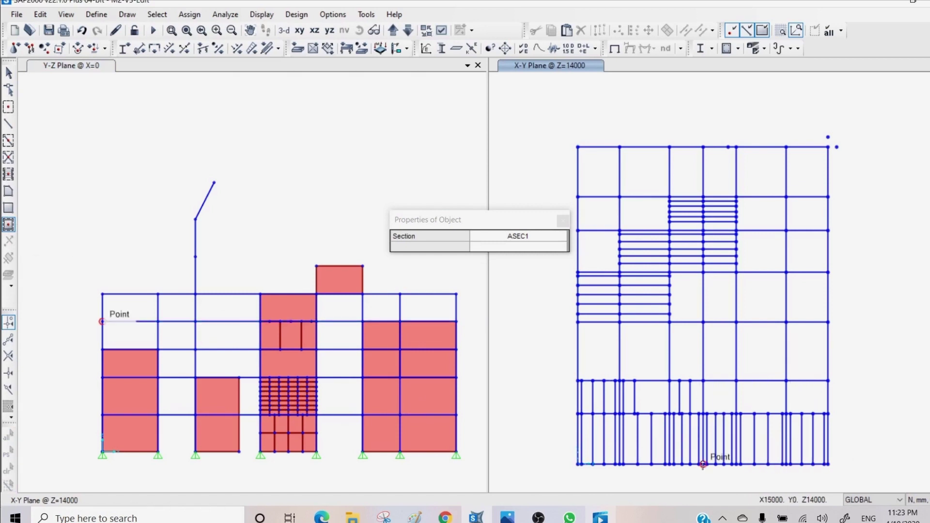
left_click(698, 404)
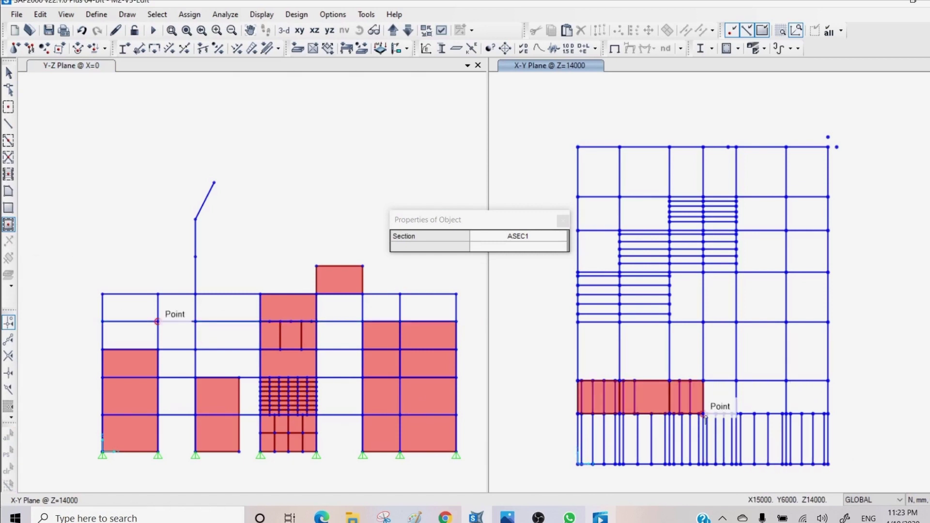
Fill all secondary-beam bays between Y=0 and Y=6000 on the Z=14000 plan with Quick Draw ASEC1 areas
left_click(827, 463)
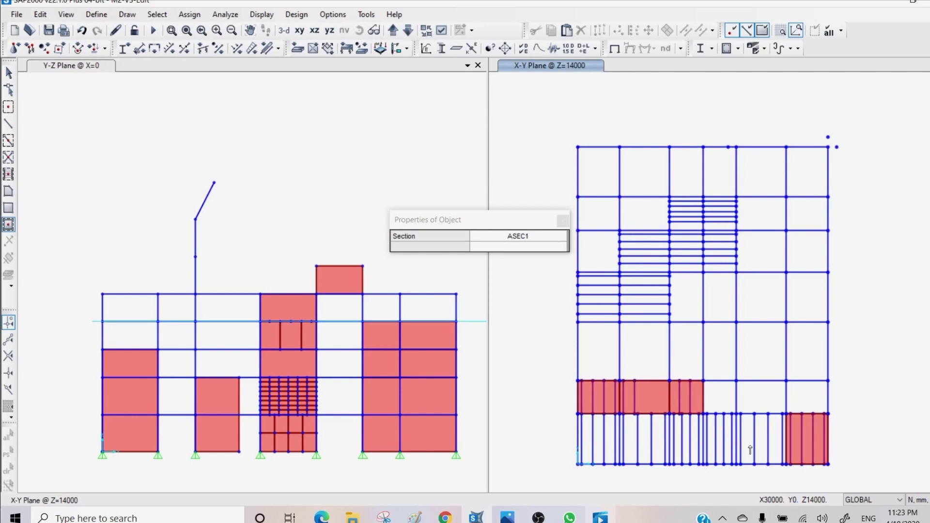
left_click(767, 441)
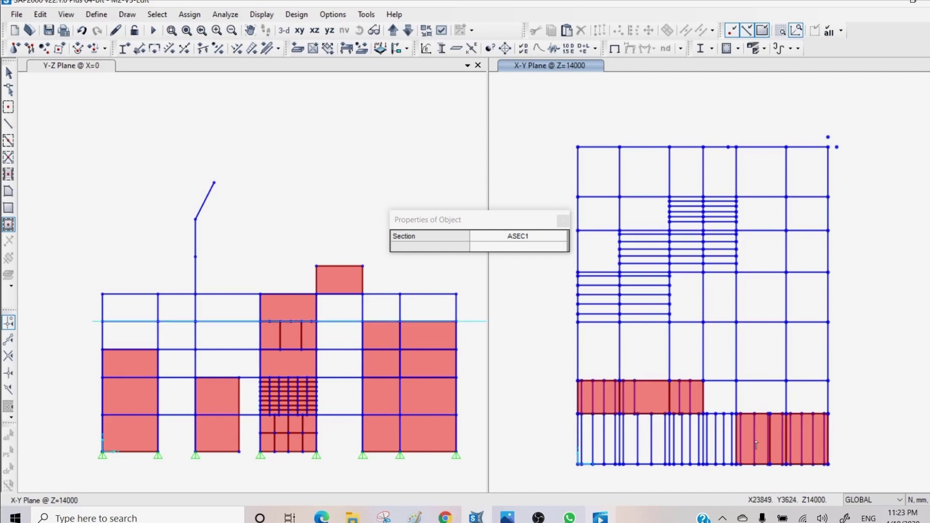
left_click(721, 439)
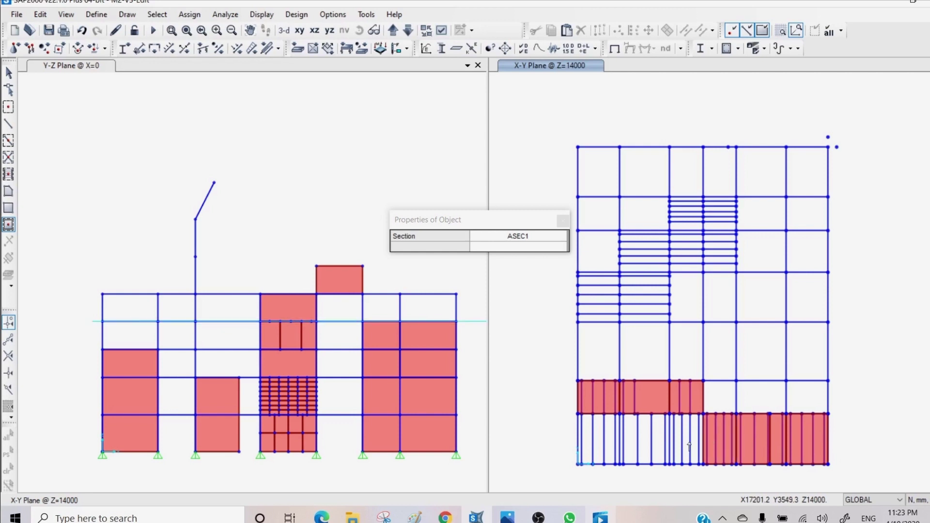
left_click(669, 446)
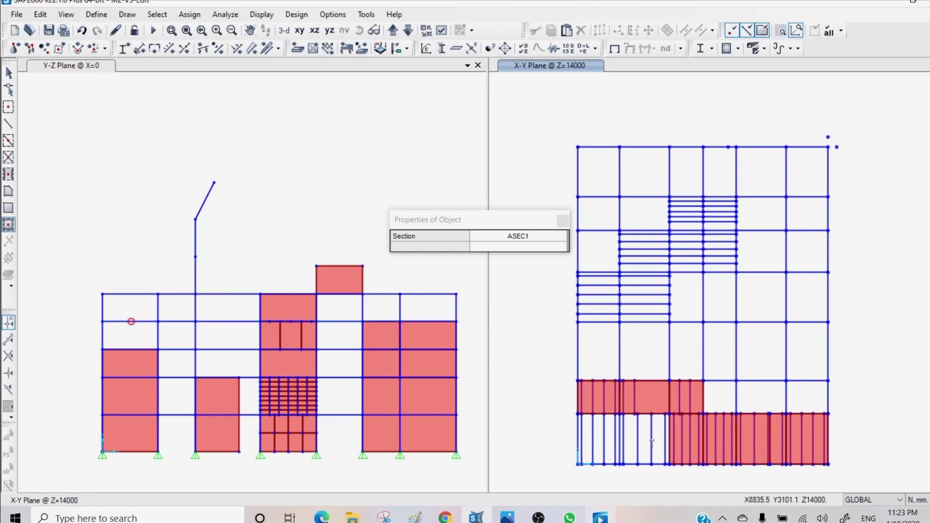
left_click(639, 443)
left_click(600, 442)
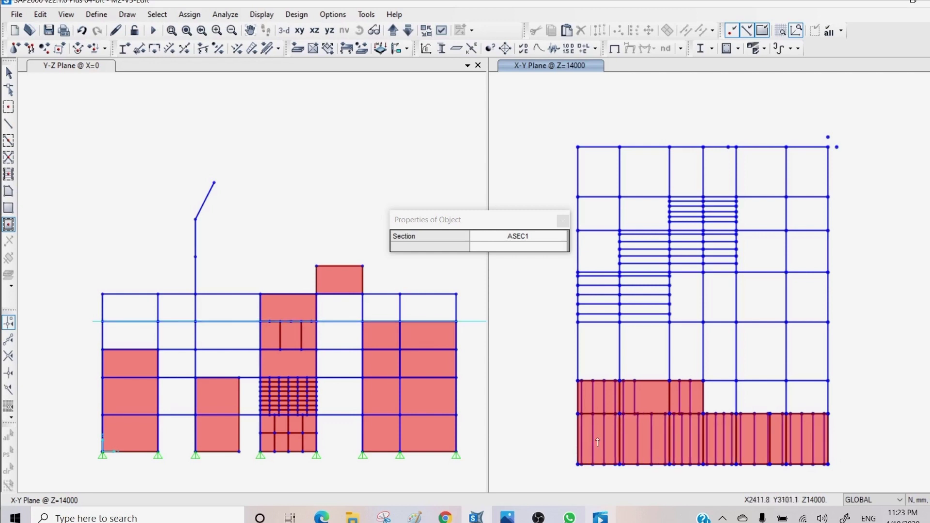
Fill the stepped group of secondary-beam bays in the upper rows up to Y=32000 with Quick Draw ASEC1 areas, and end the drawing
left_click(669, 273)
left_click(669, 273)
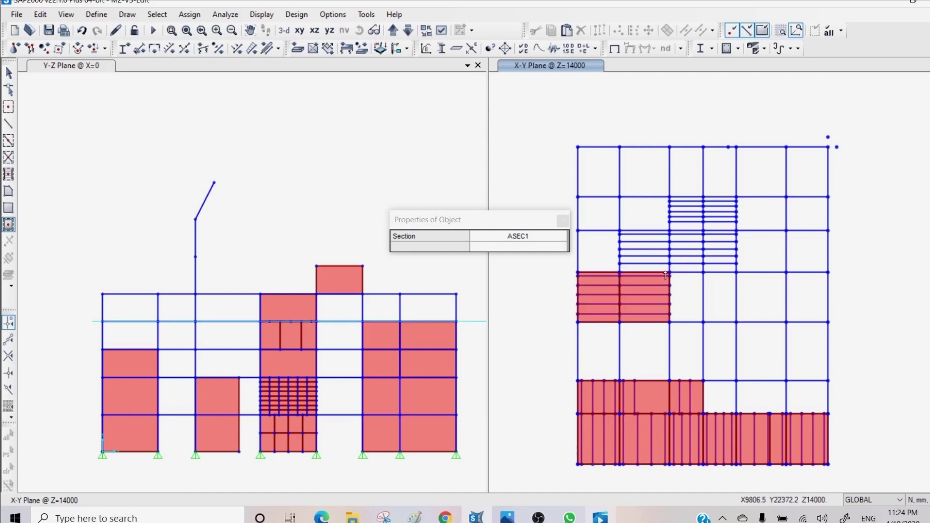
left_click_drag(620, 272, 737, 230)
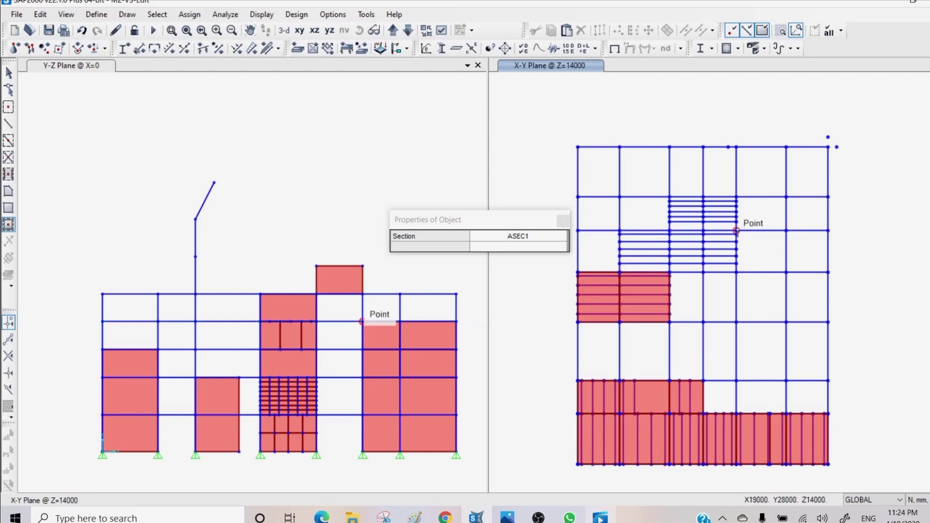
left_click(723, 245)
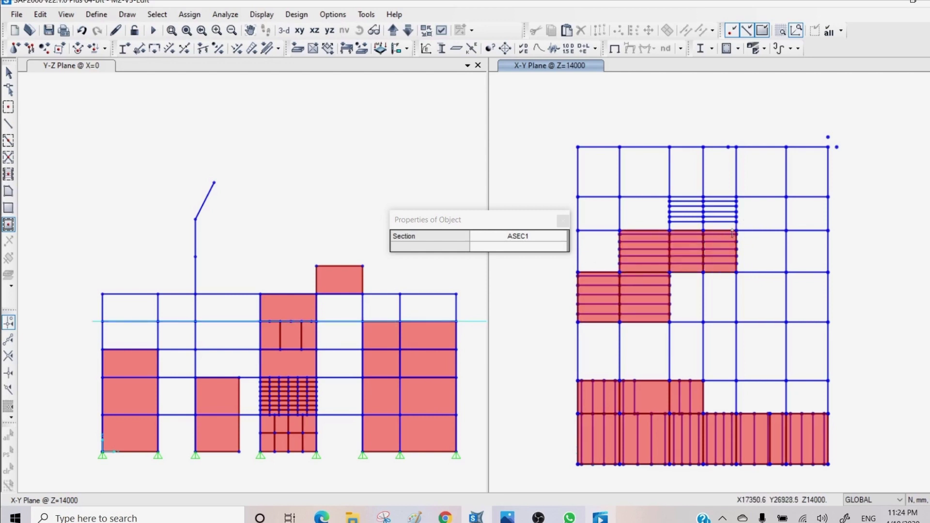
left_click(739, 199)
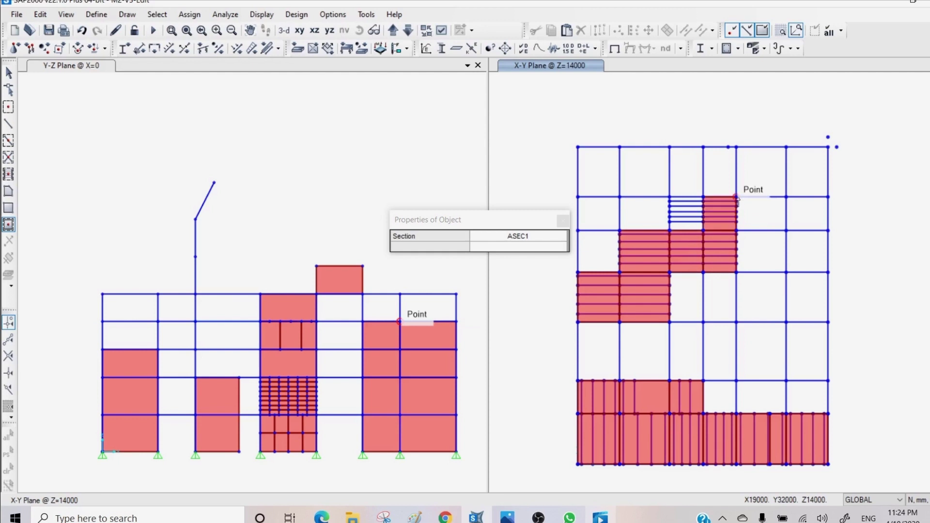
left_click(688, 213)
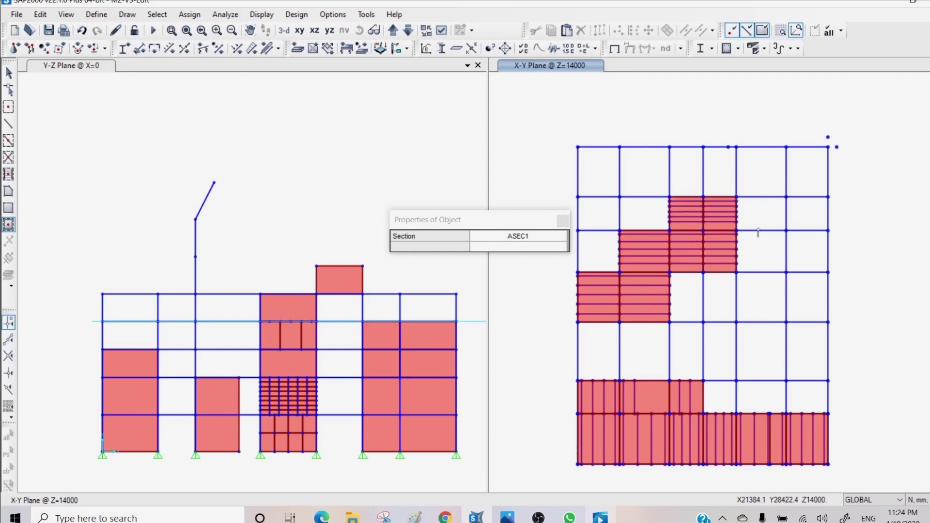
key("Escape")
Assign the 160 Slab-40Mpa section to all slab areas between the secondary beams on the Z=14000 plan
left_click_drag(556, 165, 887, 480)
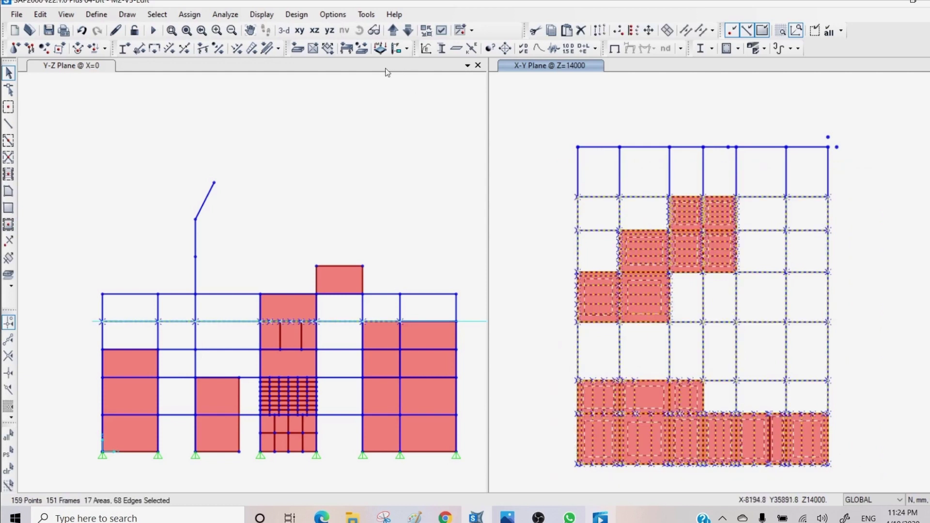
left_click(298, 49)
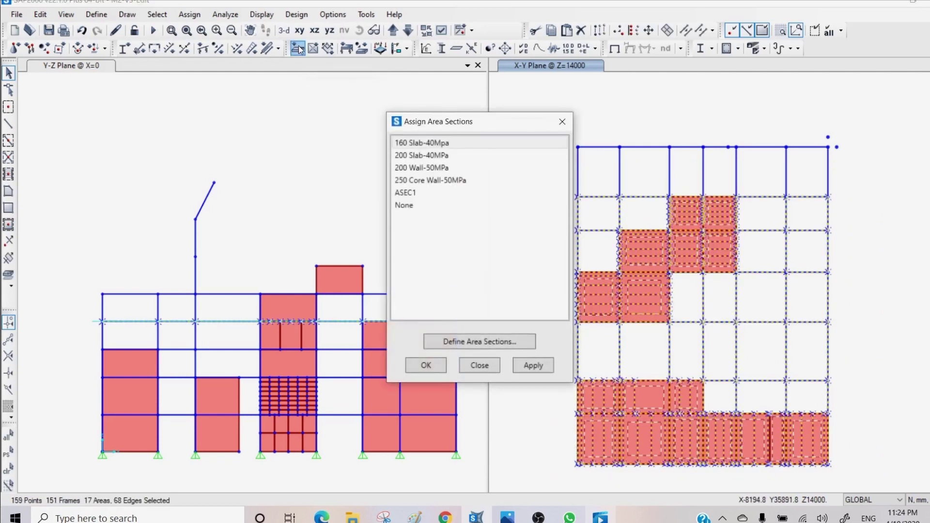
left_click(427, 204)
left_click(421, 155)
left_click(422, 142)
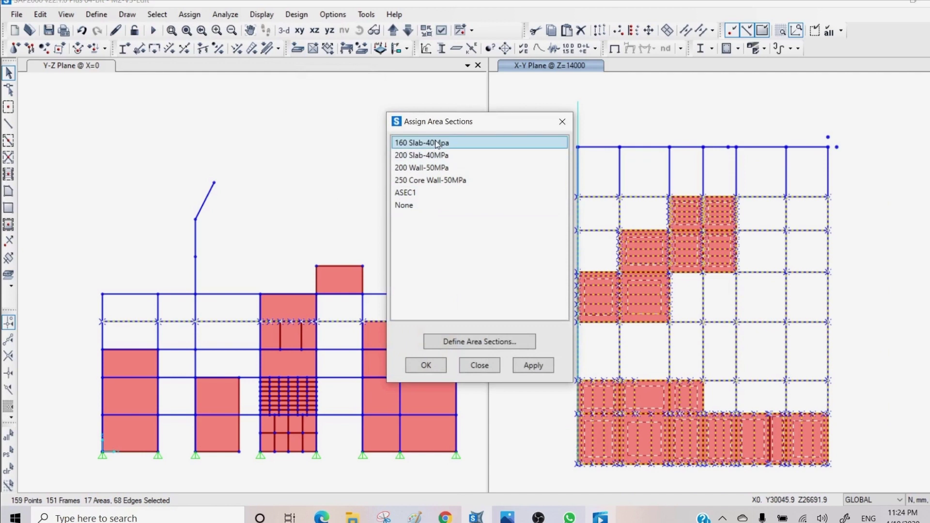
left_click(533, 366)
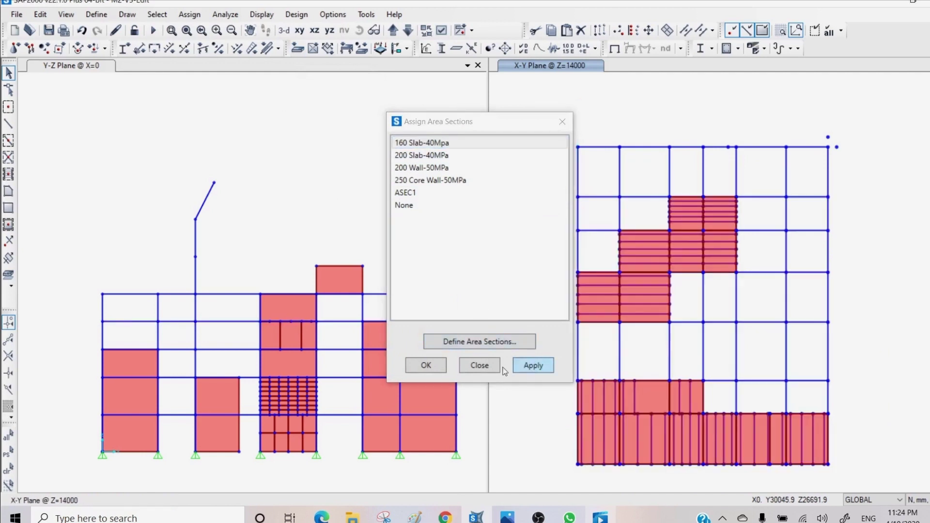
left_click(478, 367)
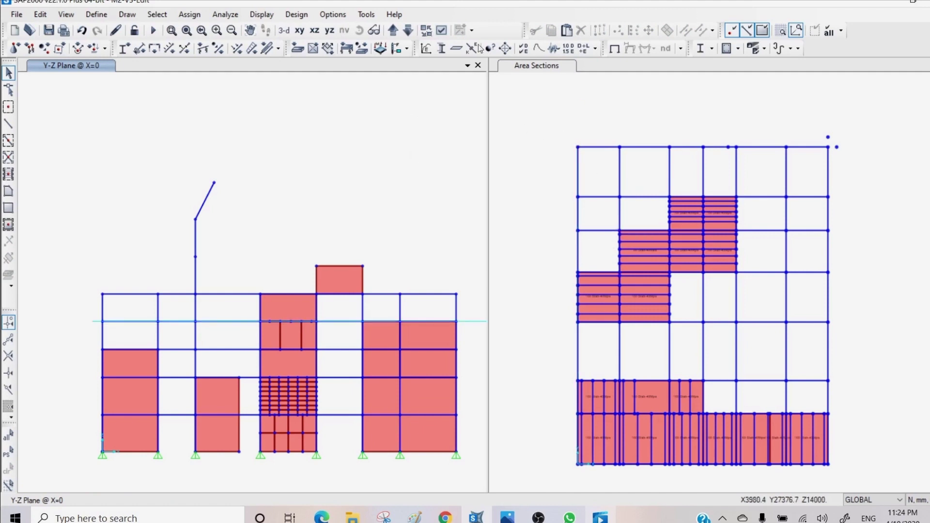
Color the objects by section in both the X=0 elevation and the Z=14000 plan
left_click(442, 30)
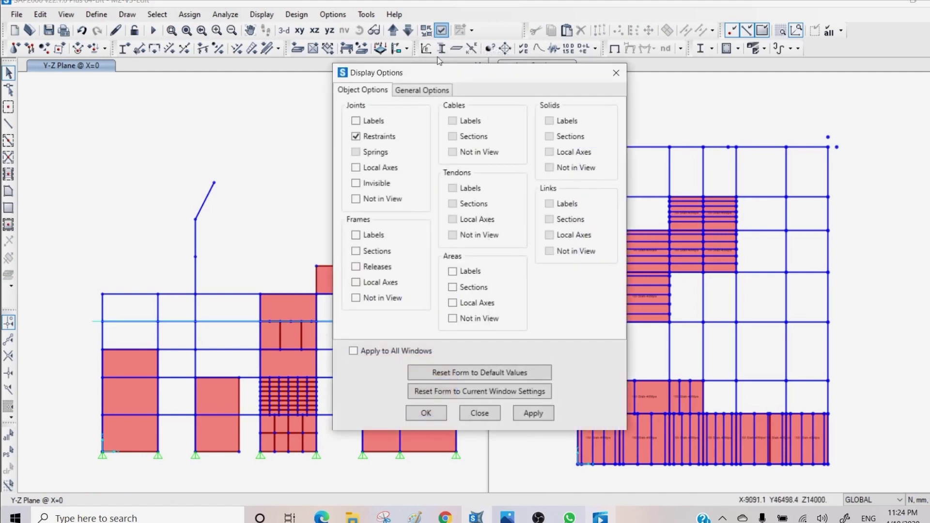
left_click(421, 91)
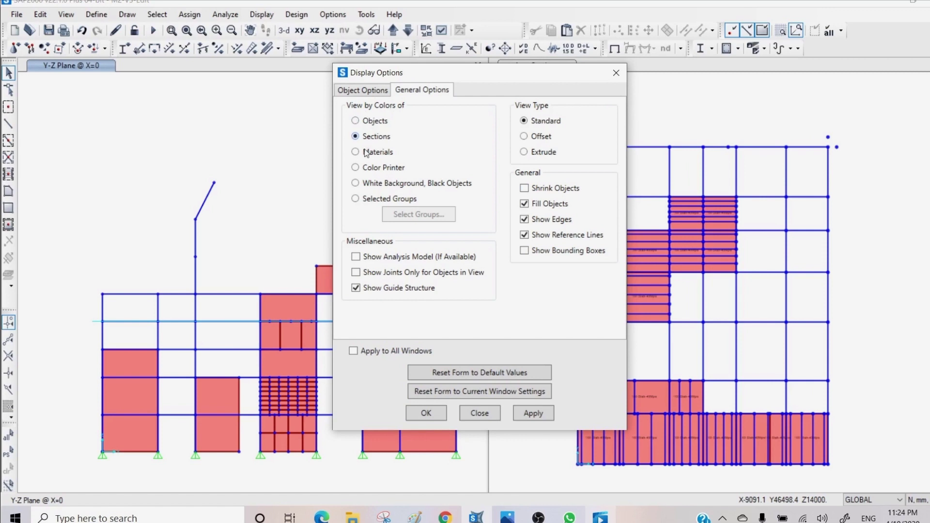
left_click(533, 413)
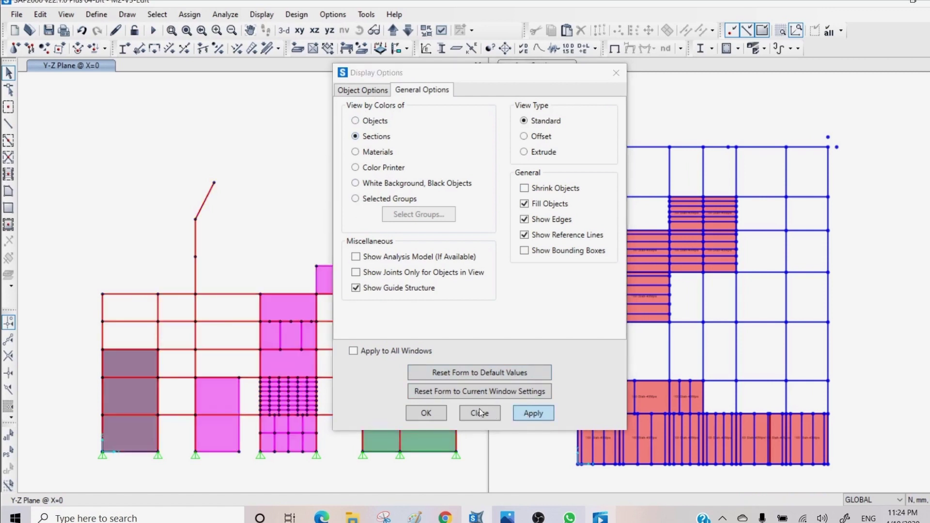
left_click_drag(497, 72, 708, 26)
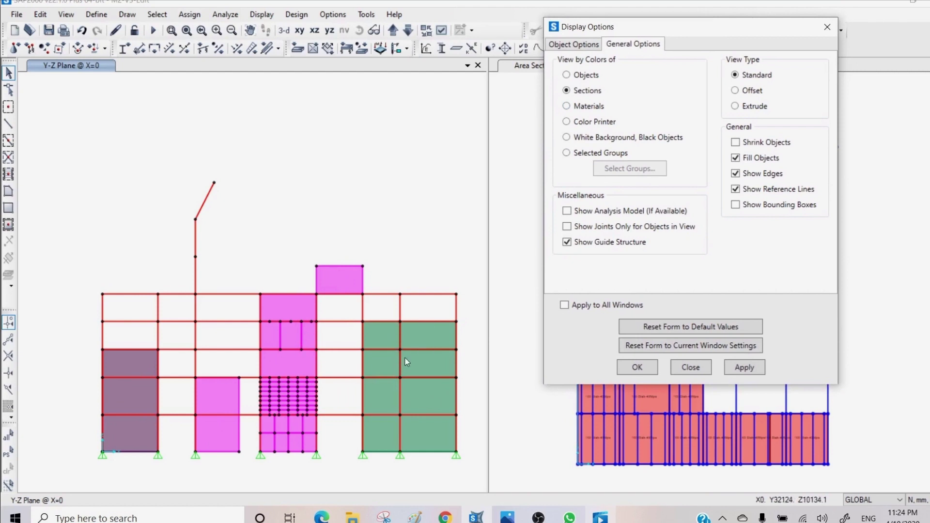
left_click_drag(681, 32, 328, 67)
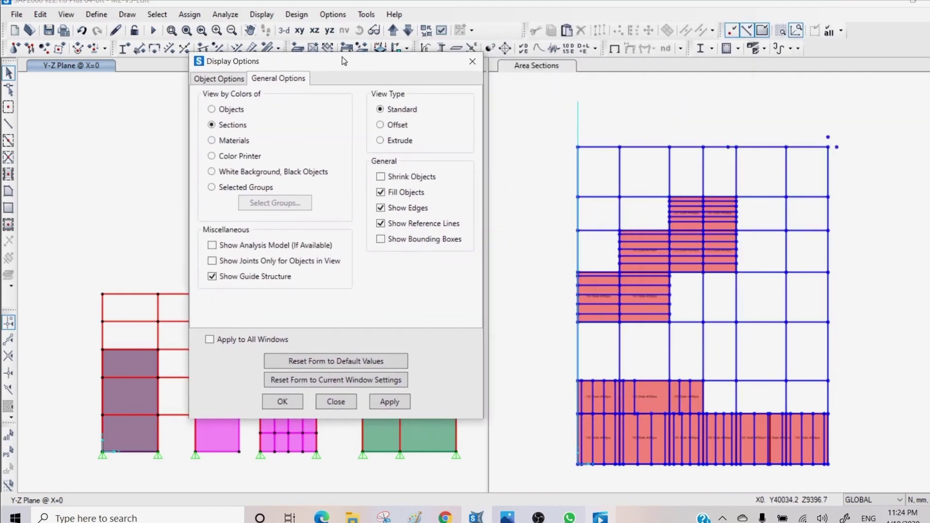
left_click(546, 65)
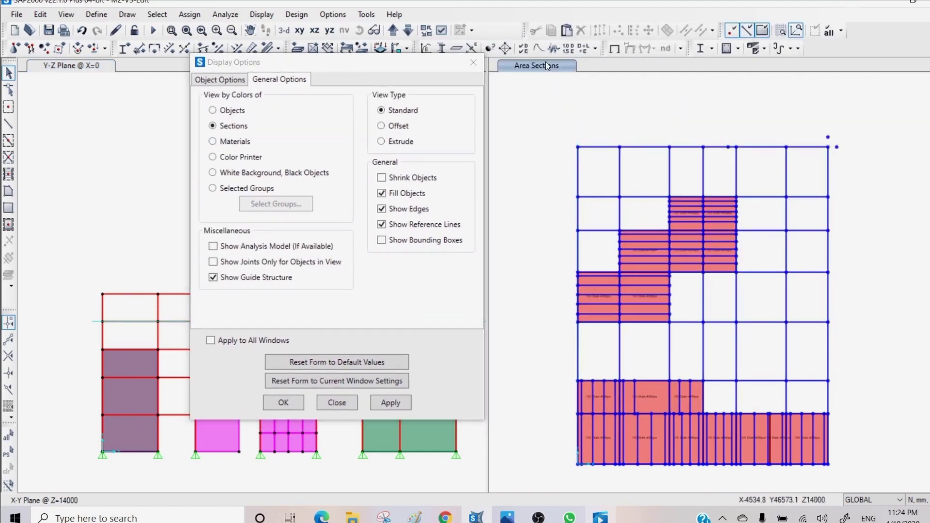
left_click(395, 402)
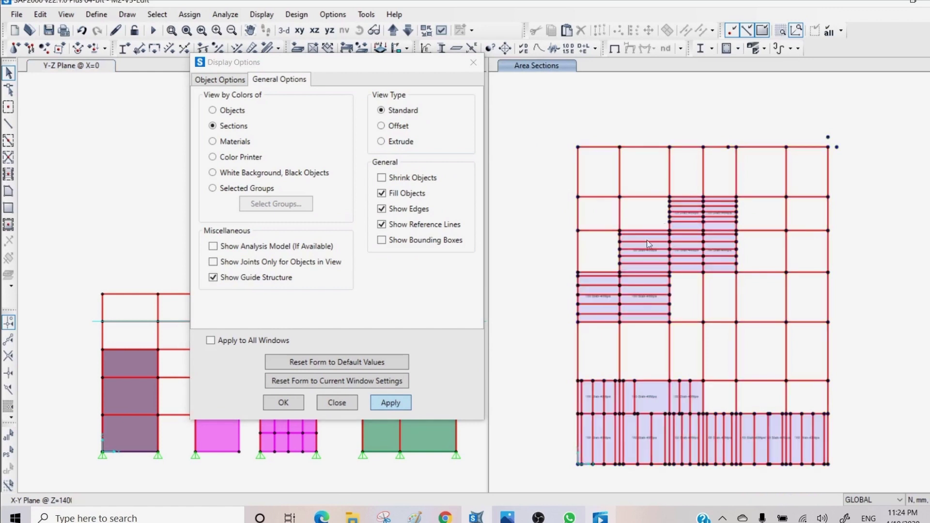
Examine the section colors on the floor plans from Z=14000 down to Z=4000 and on the X=0 elevation, ending on the Z=8000 plan
left_click(409, 31)
left_click(410, 32)
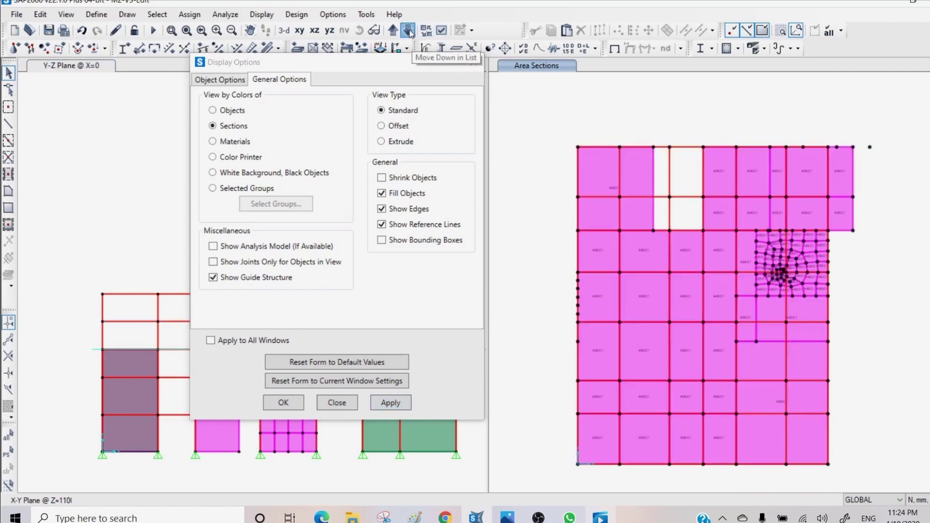
left_click(409, 32)
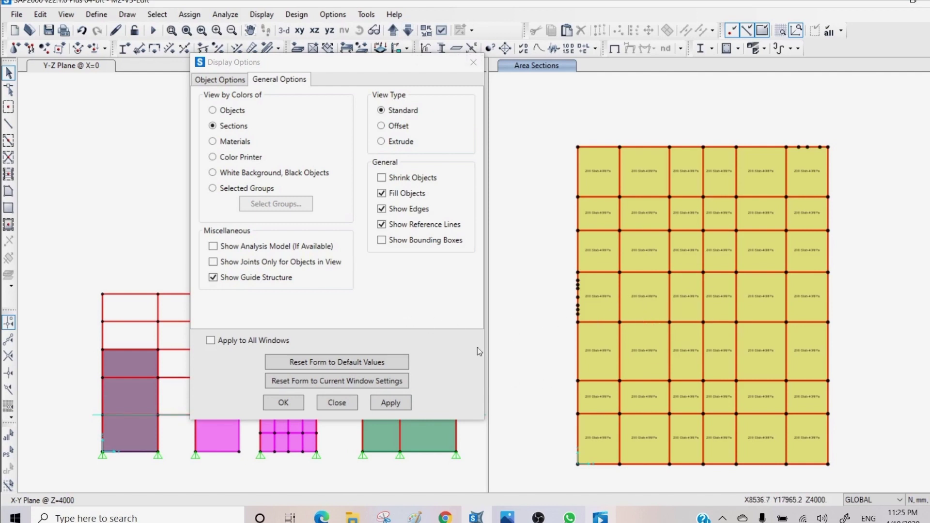
left_click_drag(411, 65, 703, 73)
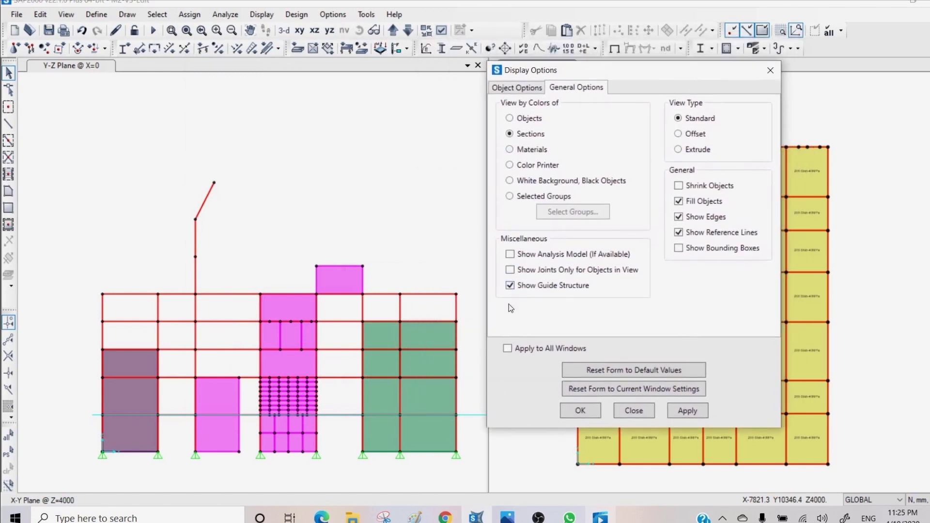
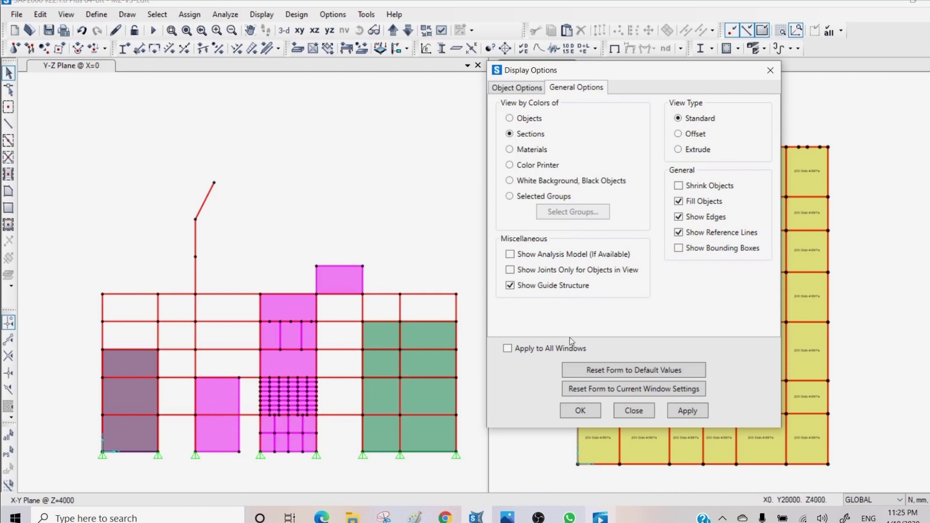
left_click_drag(687, 73, 404, 113)
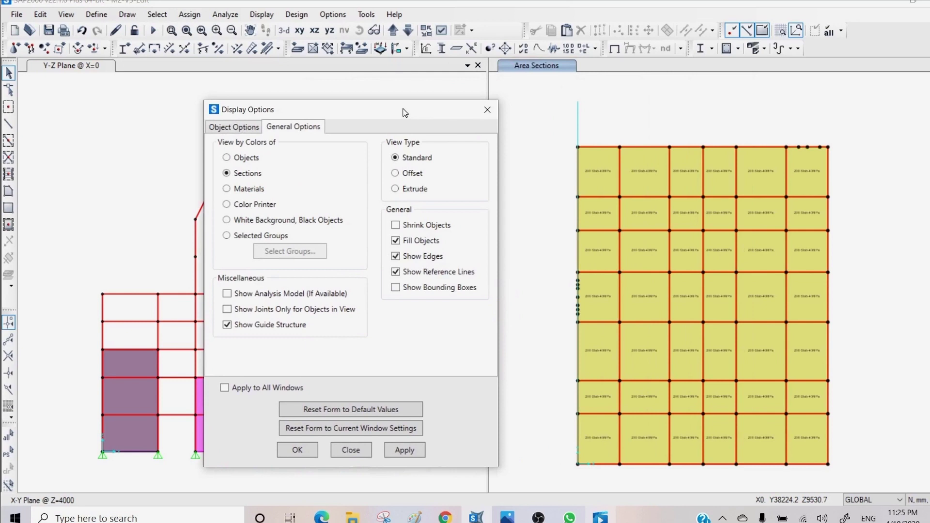
left_click(602, 100)
left_click(392, 31)
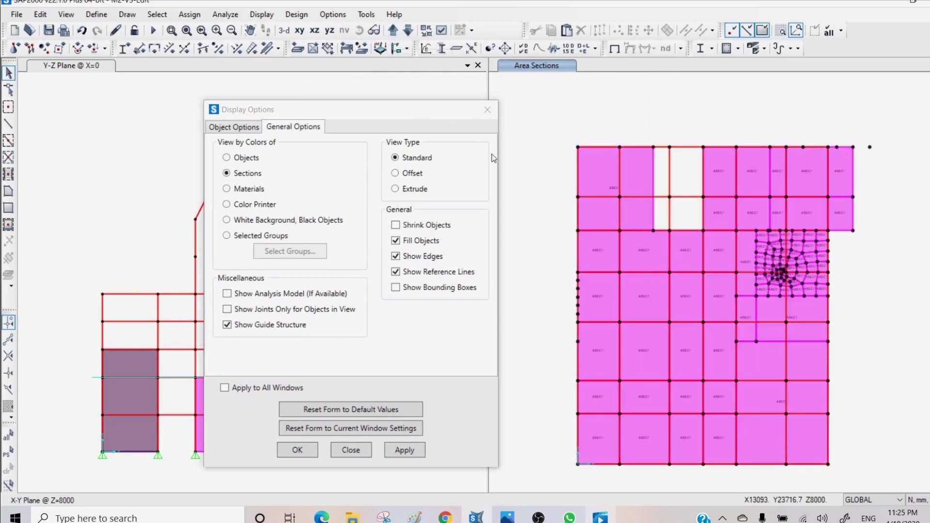
left_click_drag(423, 115, 719, 65)
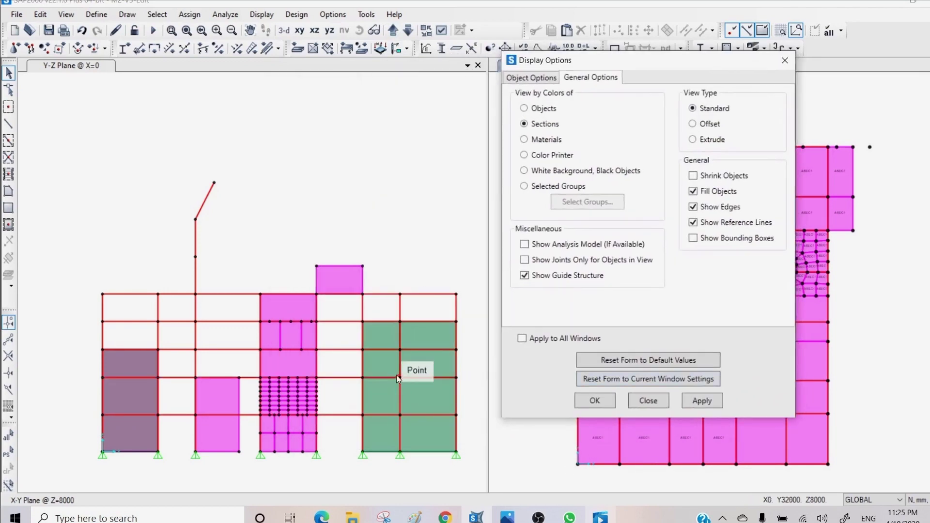
Assign the CC- 600Dia-50MPA section to the columns of the two lowest storeys along the wall edges on the X=0 elevation
left_click_drag(393, 370, 410, 480)
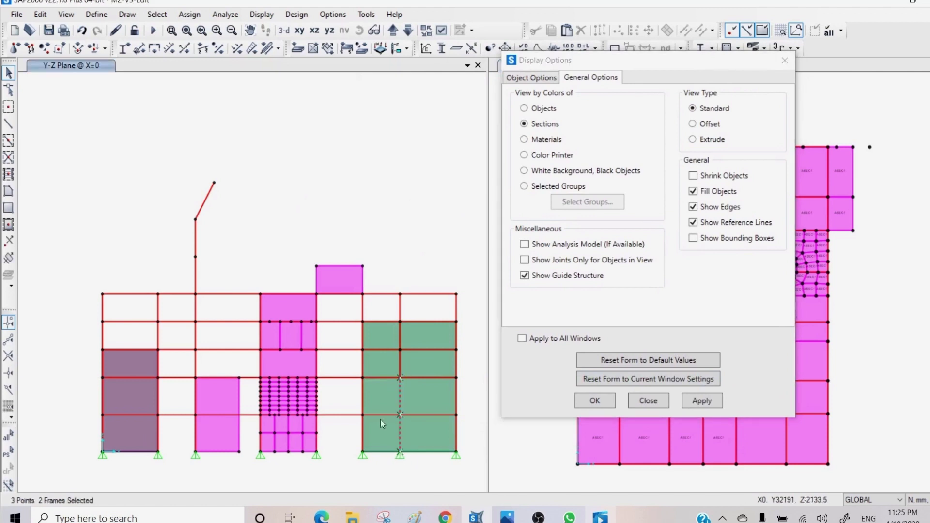
left_click_drag(365, 455, 363, 472)
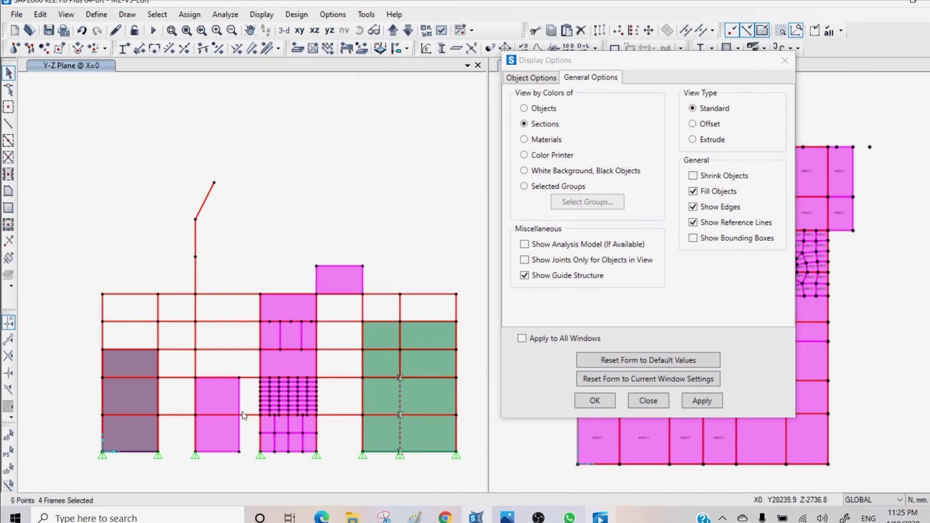
left_click_drag(231, 373, 245, 473)
left_click_drag(213, 372, 191, 477)
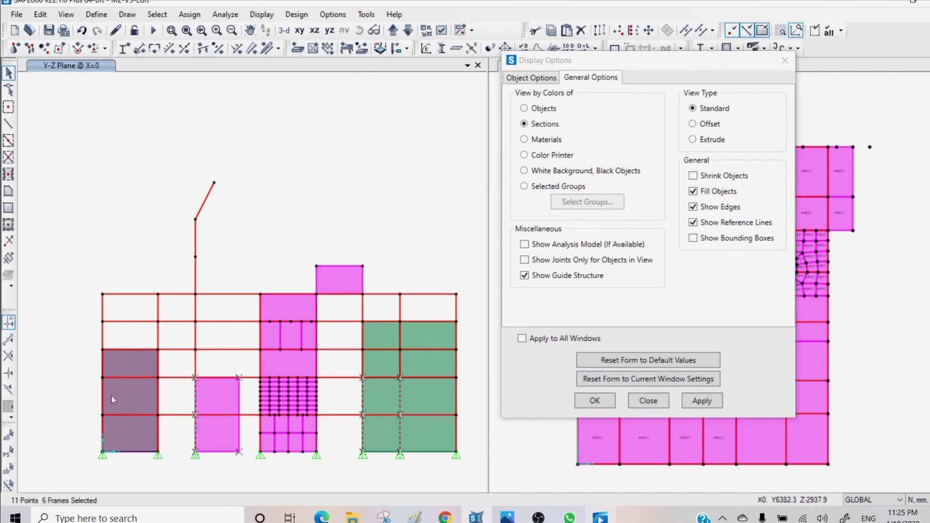
left_click_drag(92, 372, 118, 469)
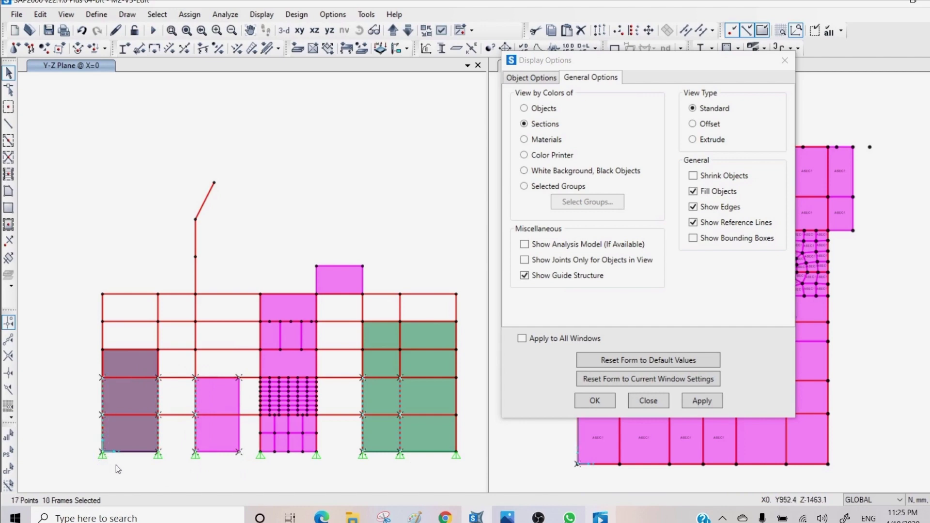
left_click(785, 60)
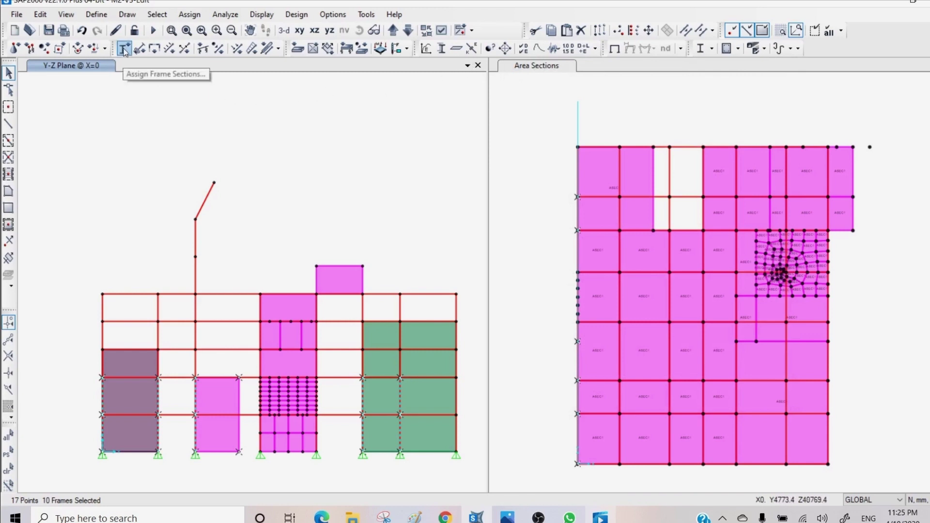
left_click(40, 15)
left_click(40, 14)
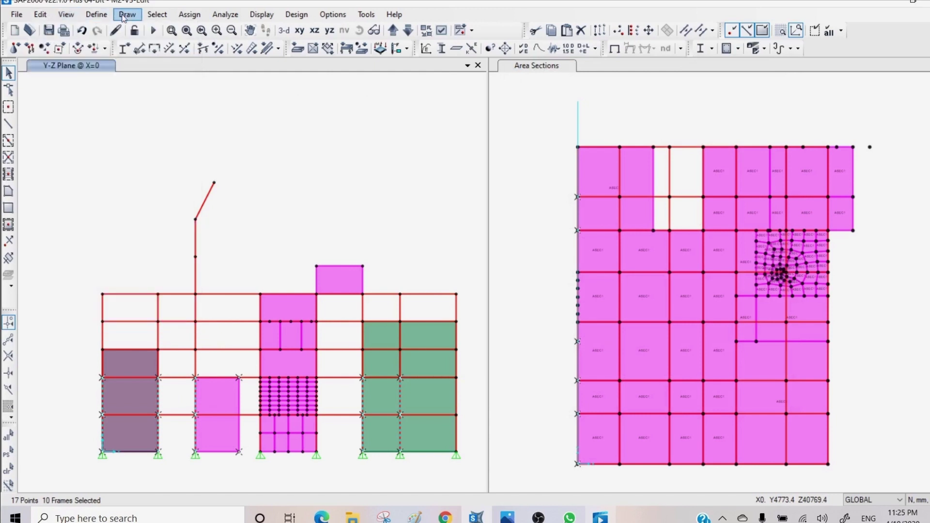
left_click(189, 14)
mouse_move(310, 45)
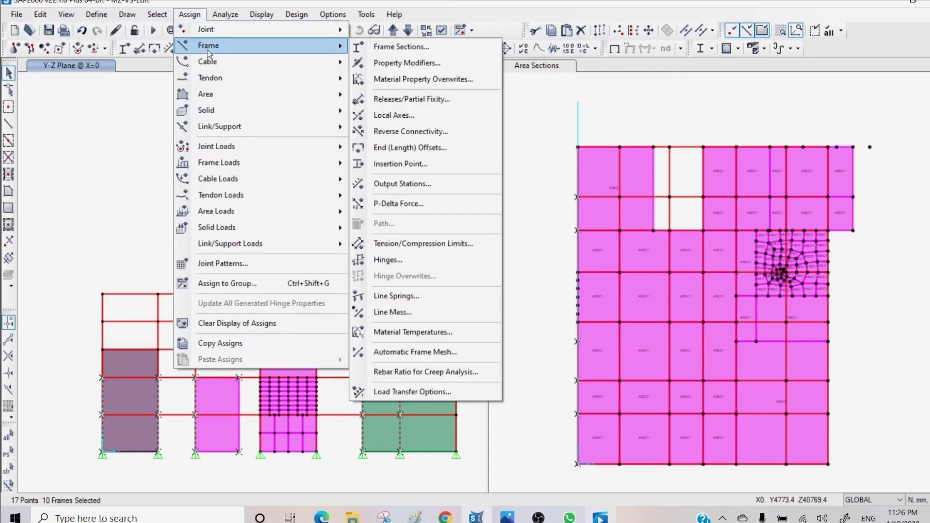
left_click(383, 47)
left_click_drag(466, 125, 533, 81)
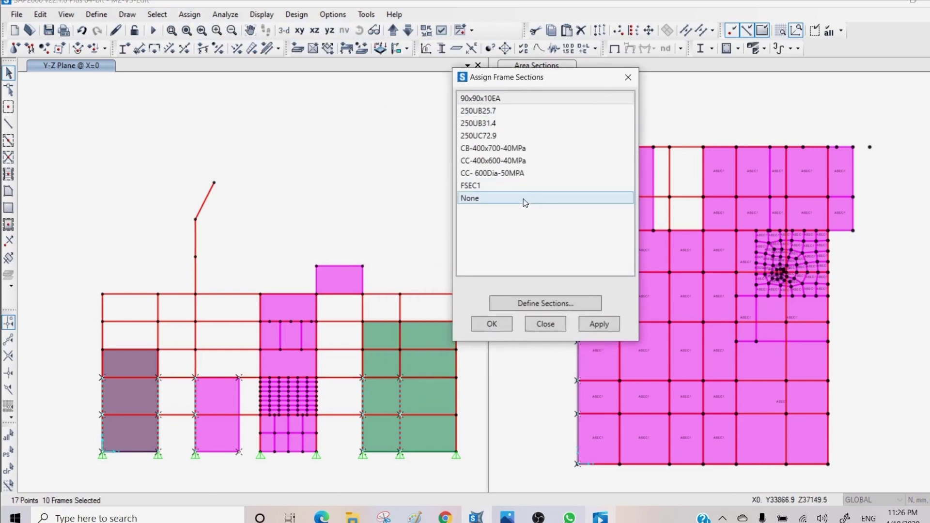
left_click(498, 174)
left_click(600, 325)
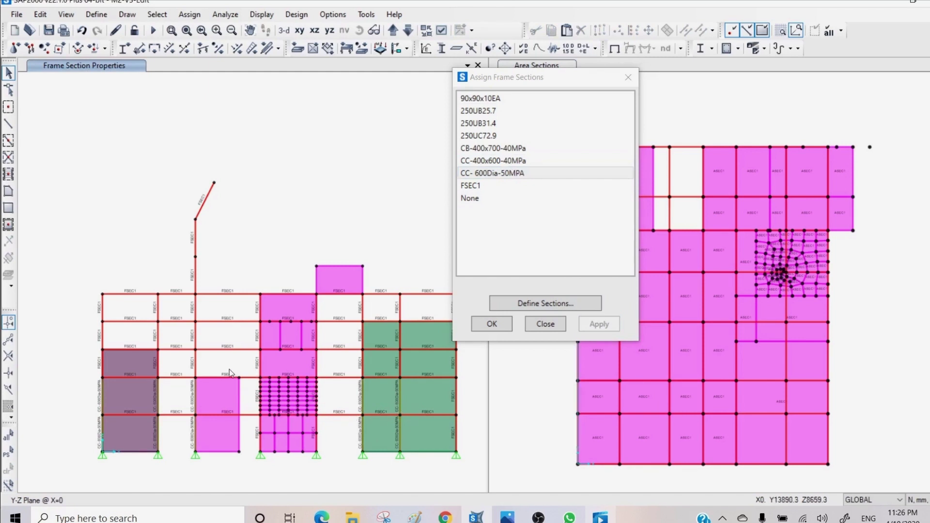
Assign the CC-400x600-40MPa section to the third line's columns between Z=8000 and Z=14000 on the X=0 elevation
left_click_drag(232, 367, 247, 466)
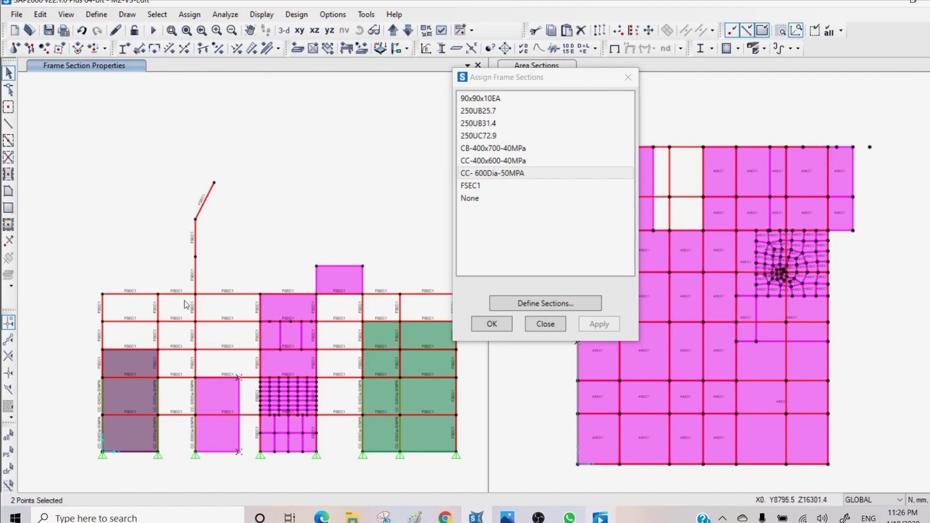
left_click_drag(202, 374, 205, 385)
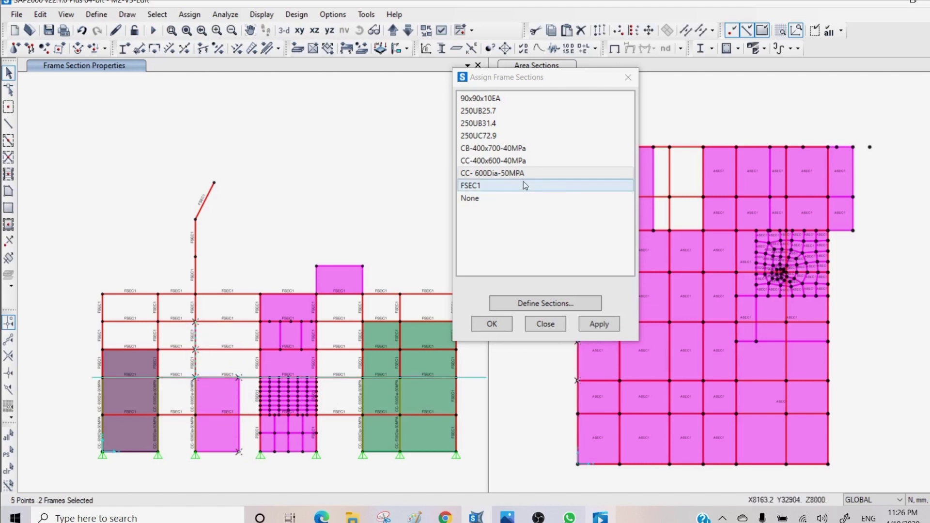
left_click(510, 161)
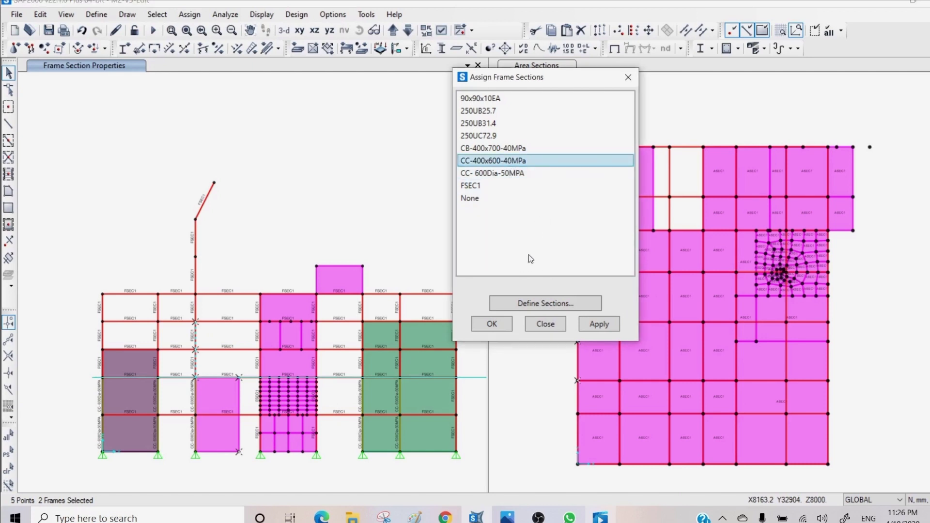
left_click(599, 324)
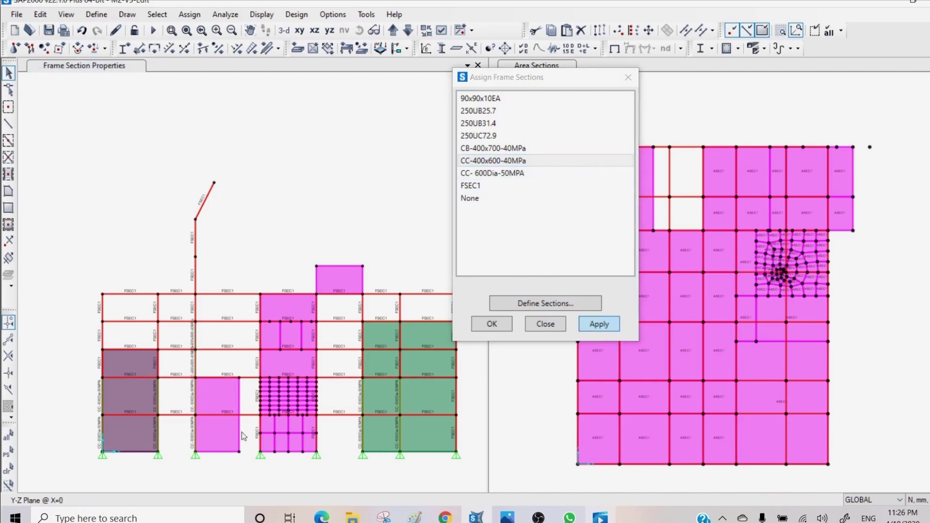
Assign the CB-400x700-40MPa section to the third bay's beams at Z=11000 and Z=14000 on the X=0 elevation
scroll(199, 396, "up", 5)
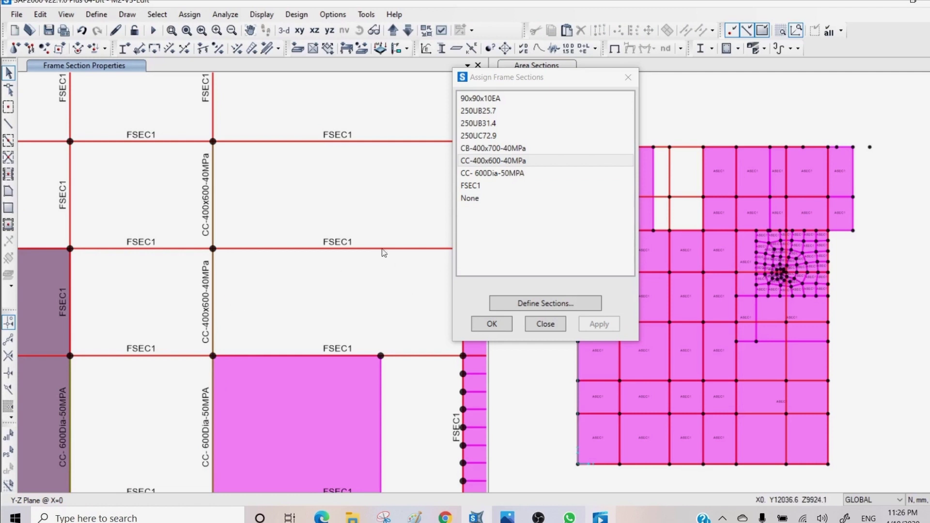
left_click(487, 149)
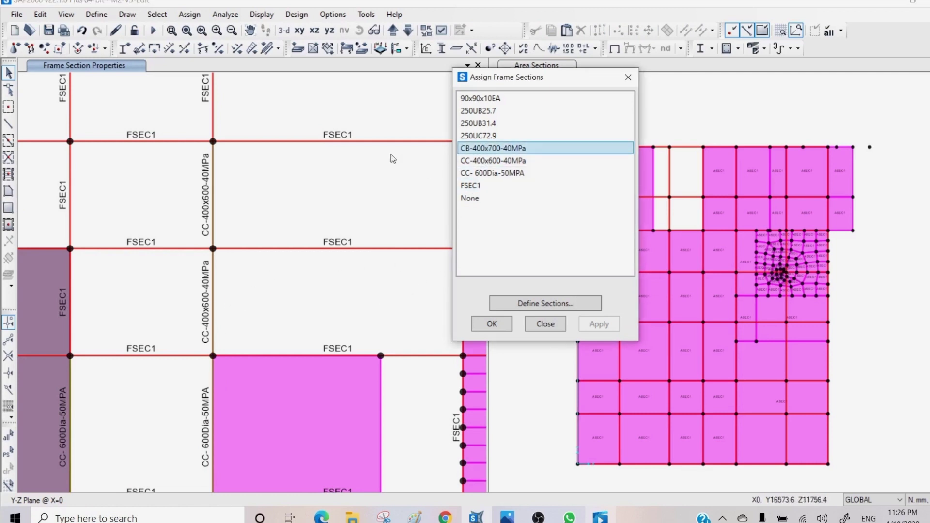
left_click(370, 145)
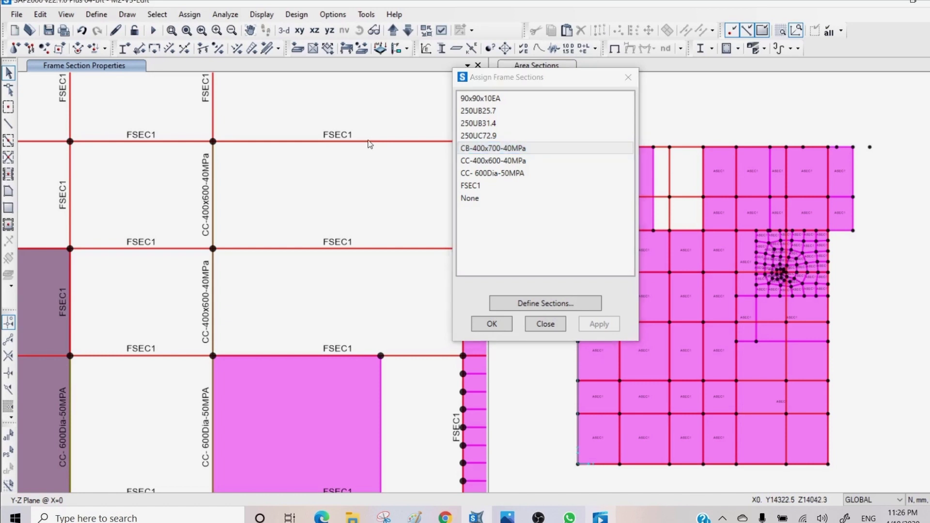
left_click(348, 248)
left_click(481, 149)
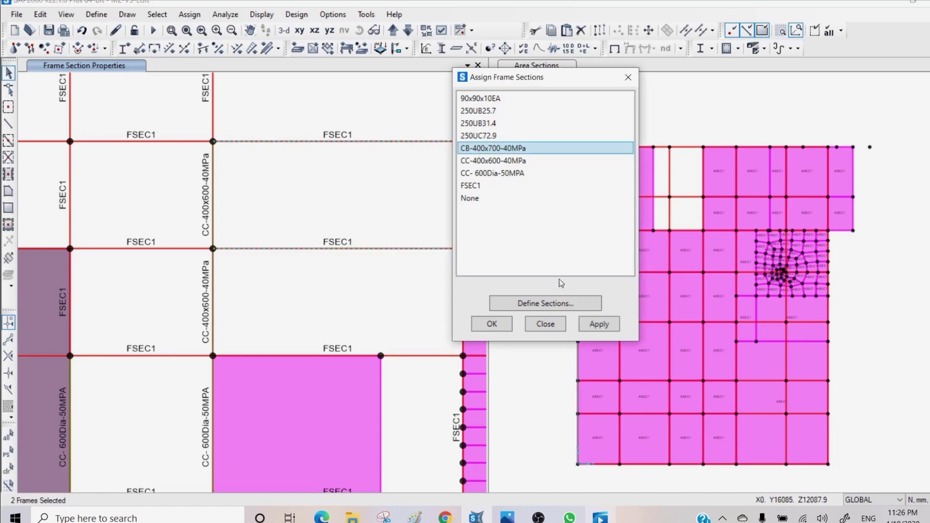
left_click(599, 324)
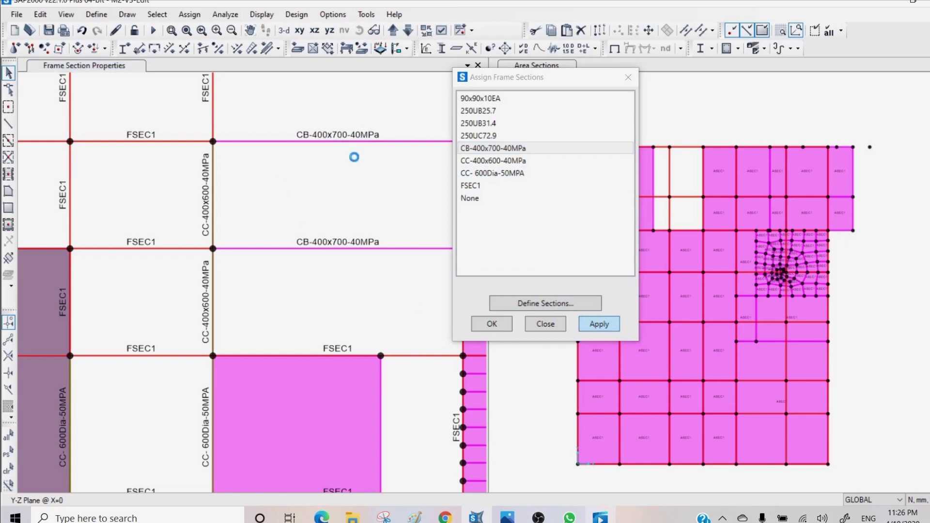
scroll(225, 302, "down", 3)
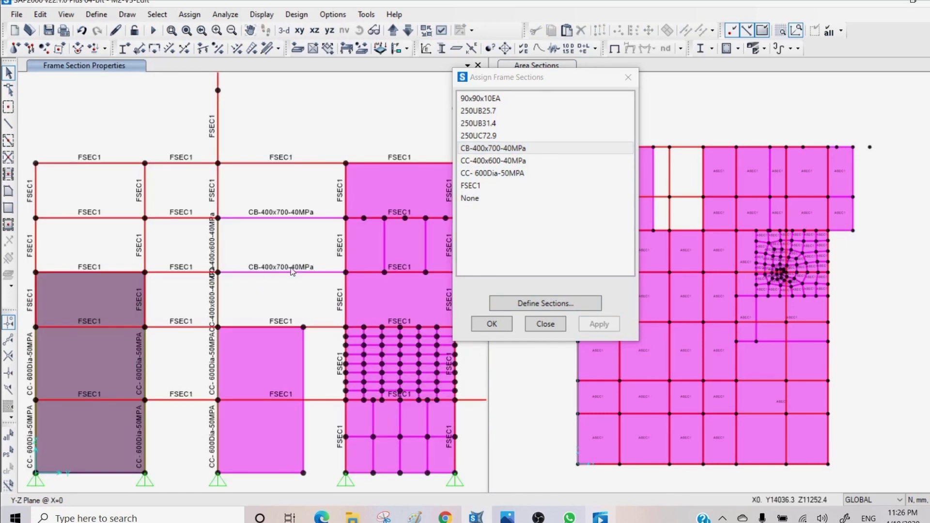
left_click(545, 324)
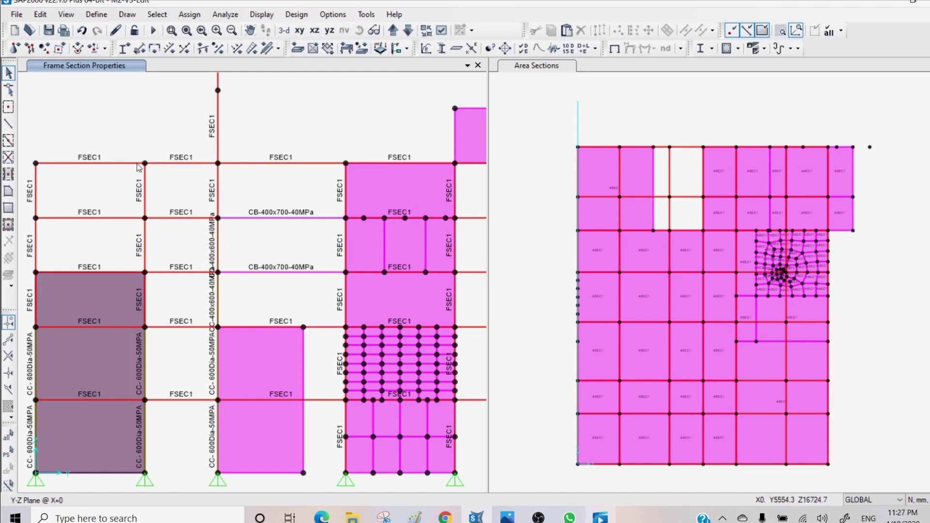
Assign the 250UC72.9 section to the first and second lines' columns between Z=11000 and Z=17000 on the X=0 elevation
left_click_drag(138, 150, 156, 281)
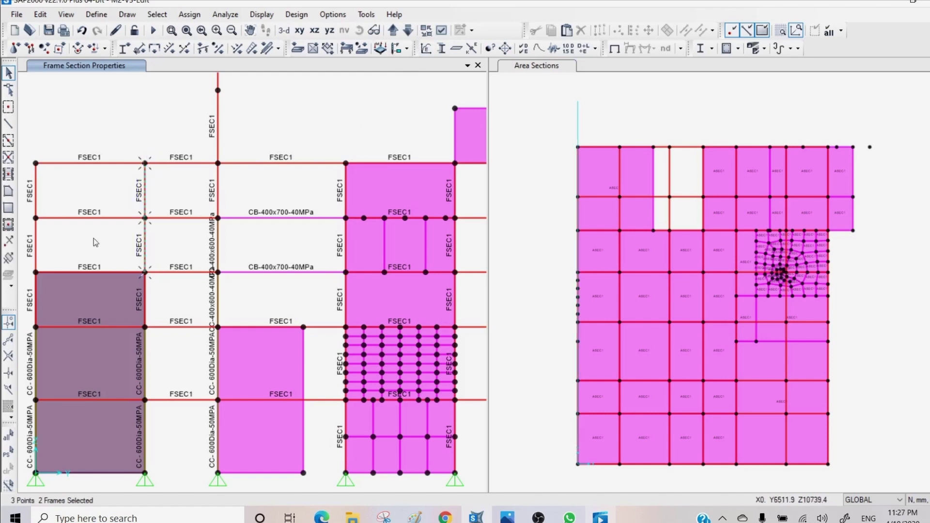
left_click_drag(26, 158, 45, 278)
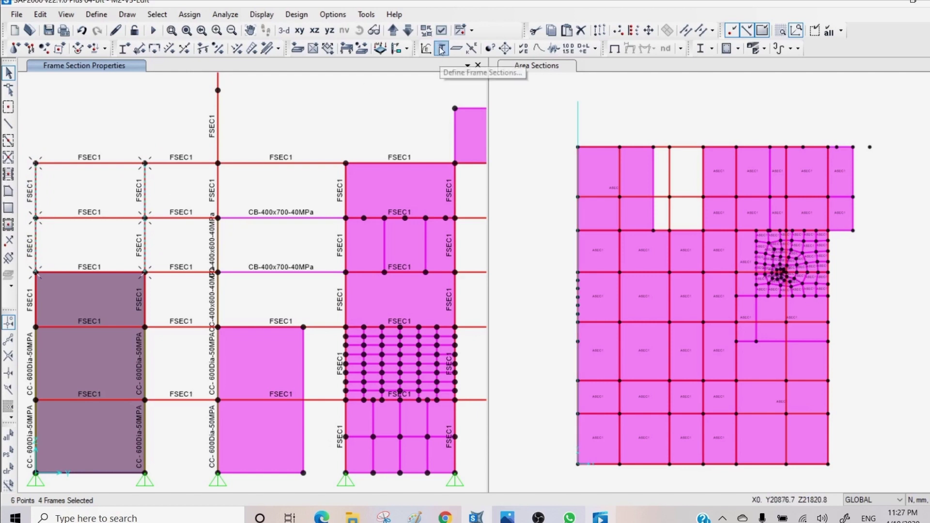
left_click(124, 48)
left_click(427, 178)
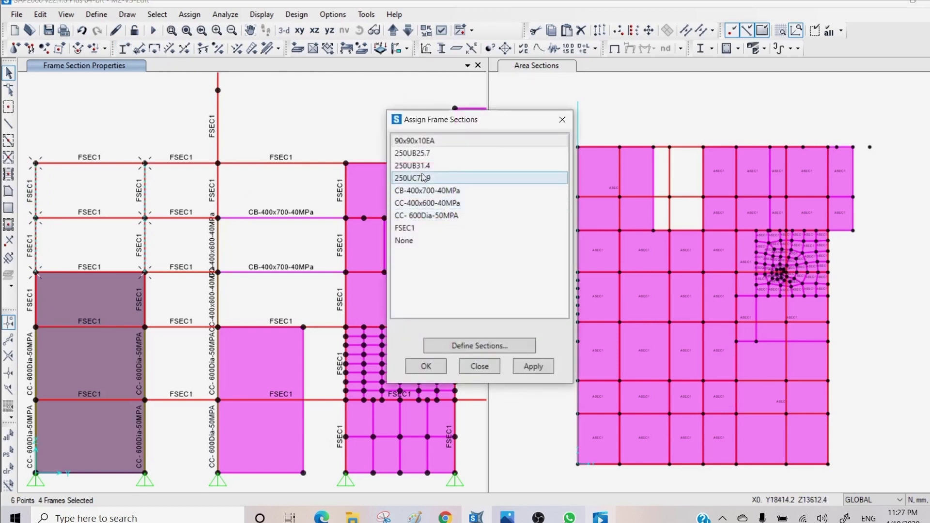
left_click(532, 367)
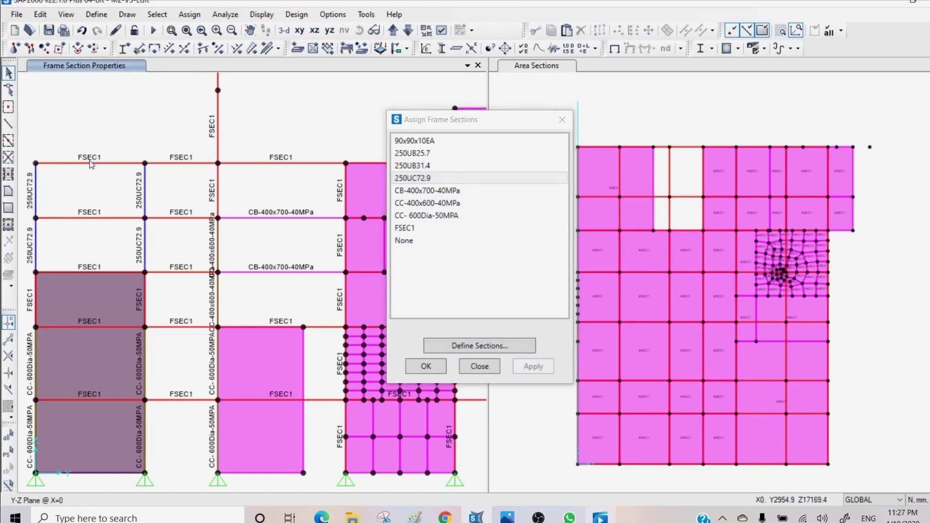
Assign the 250UB31.4 section to the first bay's beams at Z=14000 and Z=17000 on the X=0 elevation
left_click_drag(104, 141, 87, 219)
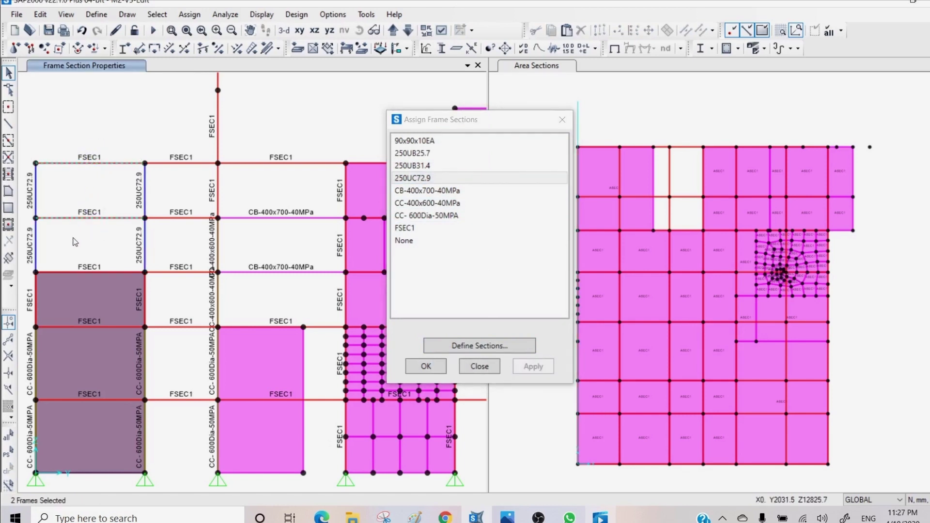
left_click(425, 230)
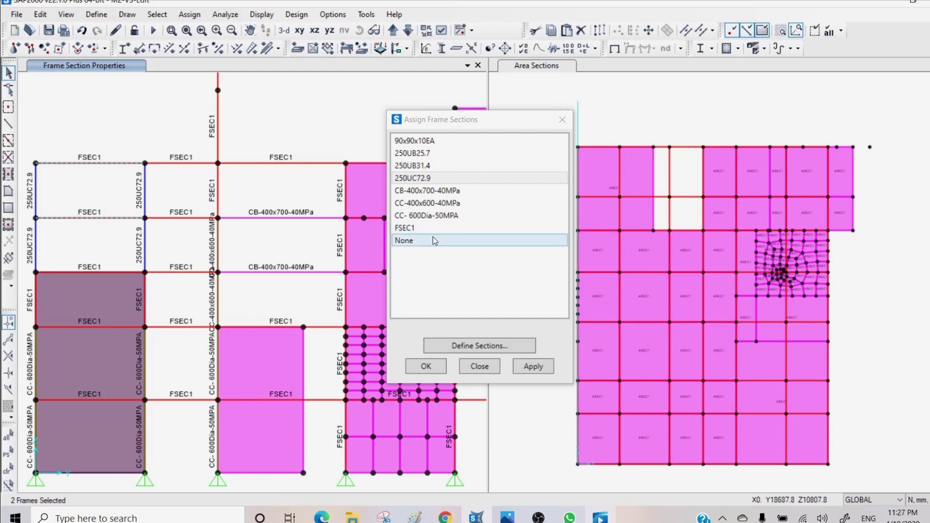
left_click(429, 167)
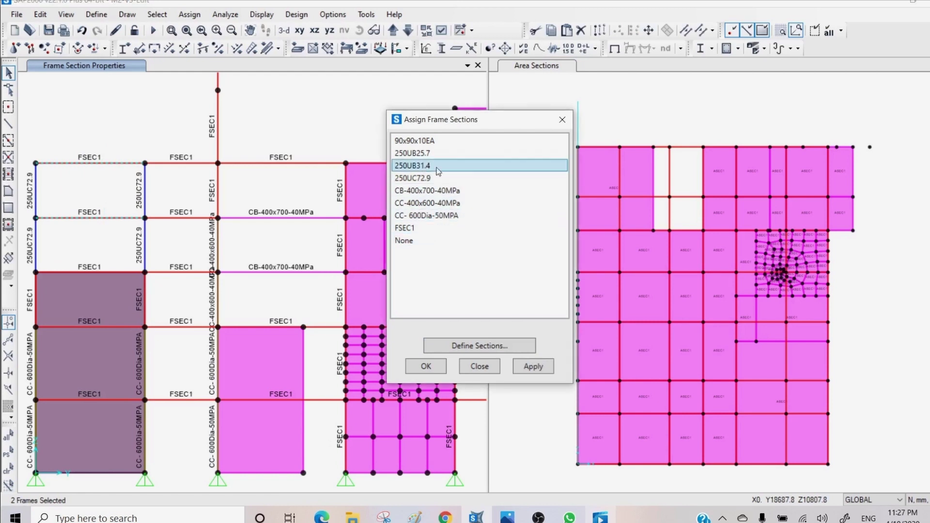
left_click(533, 367)
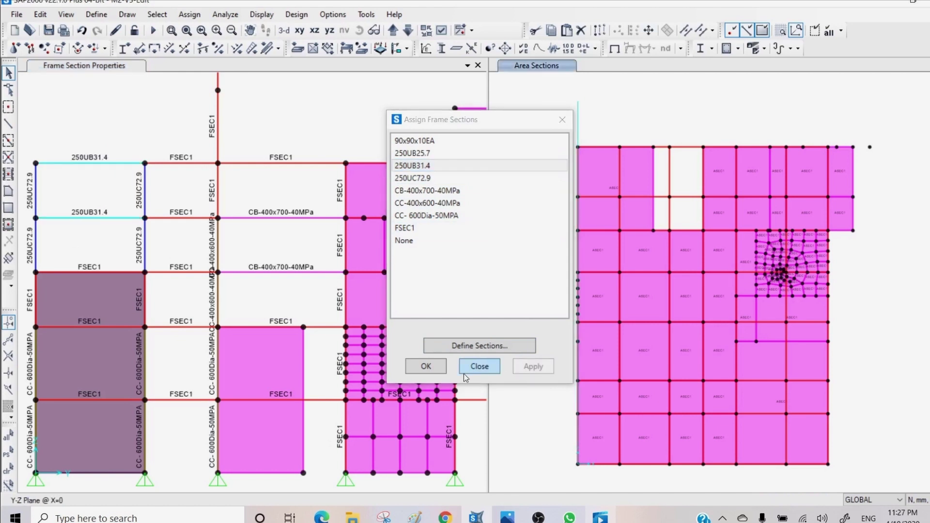
left_click(480, 367)
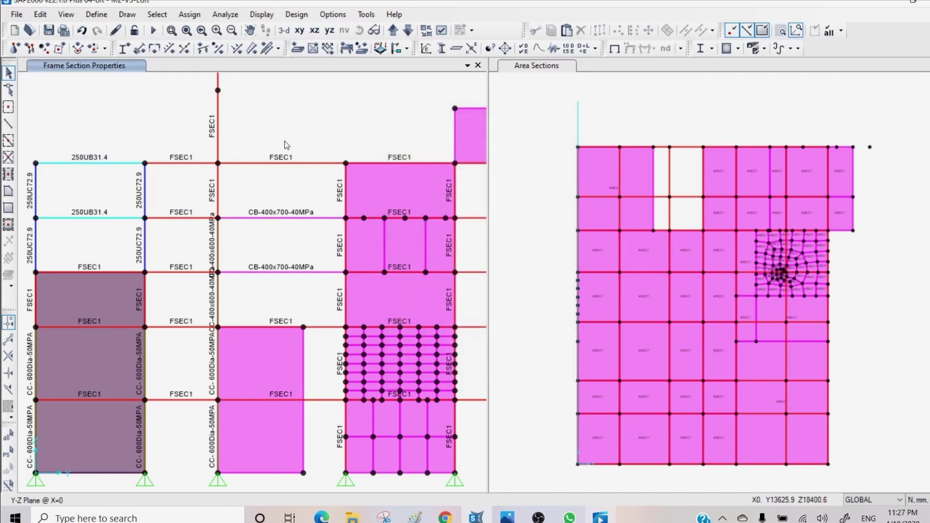
Isolate the members and walls of the X=0 elevation and show them in a 3-D view
scroll(287, 145, "down", 1)
scroll(287, 145, "down", 3)
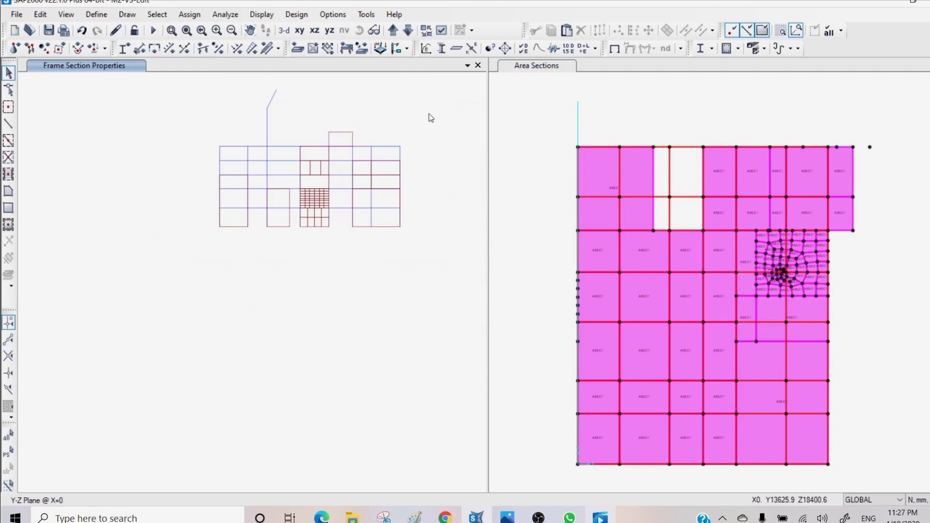
left_click_drag(198, 129, 446, 254)
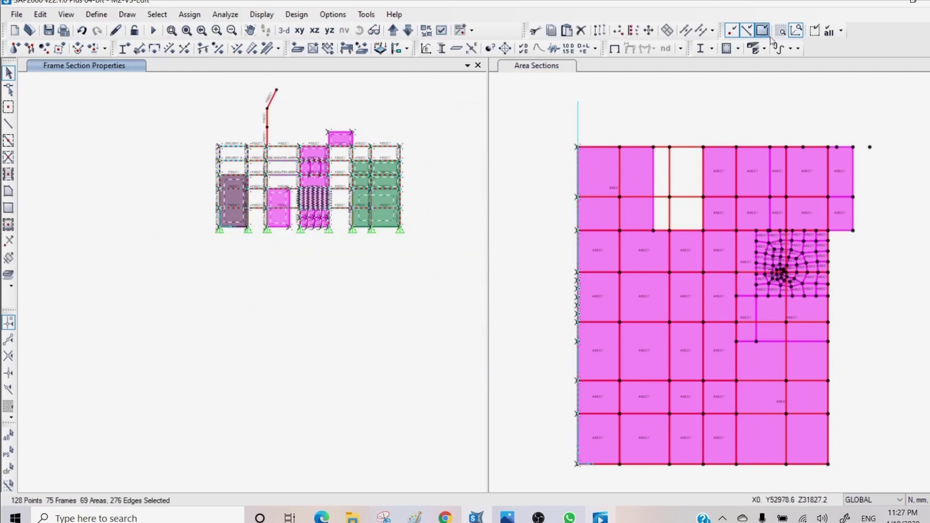
left_click(814, 31)
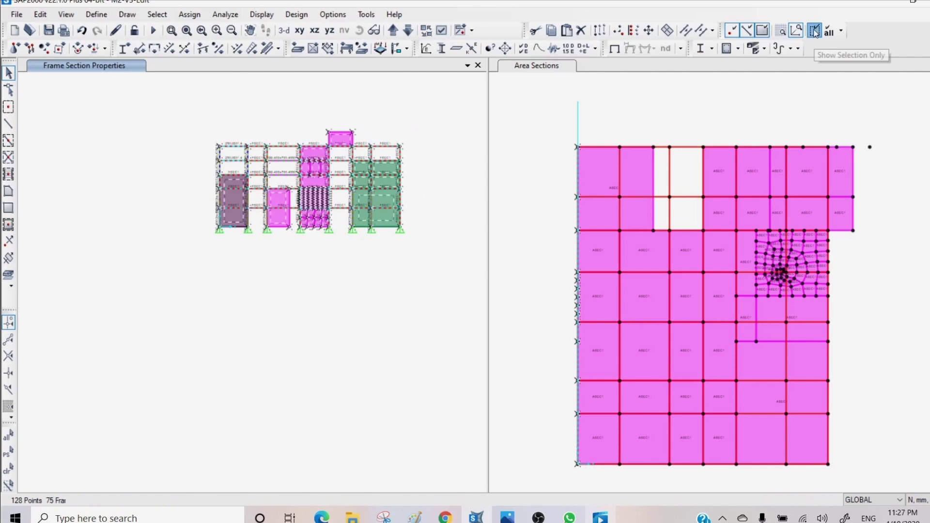
left_click(284, 31)
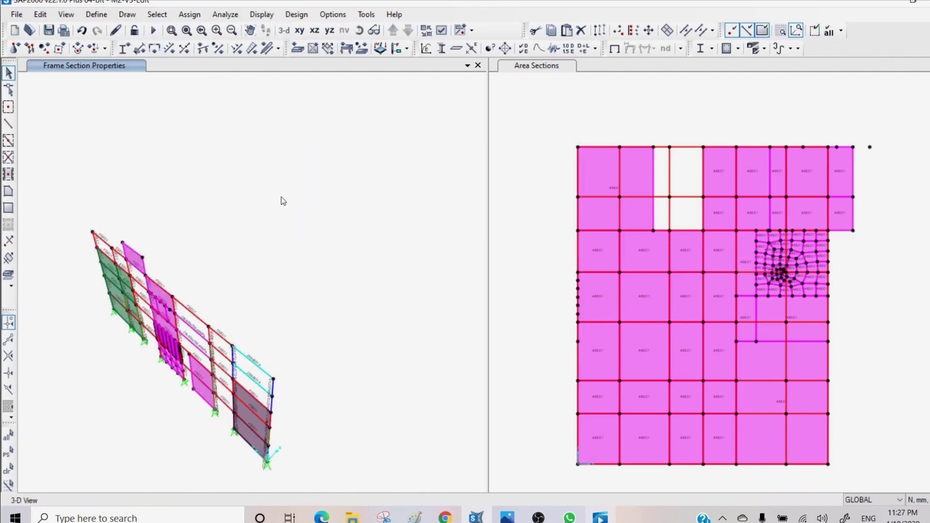
key("ctrl+q")
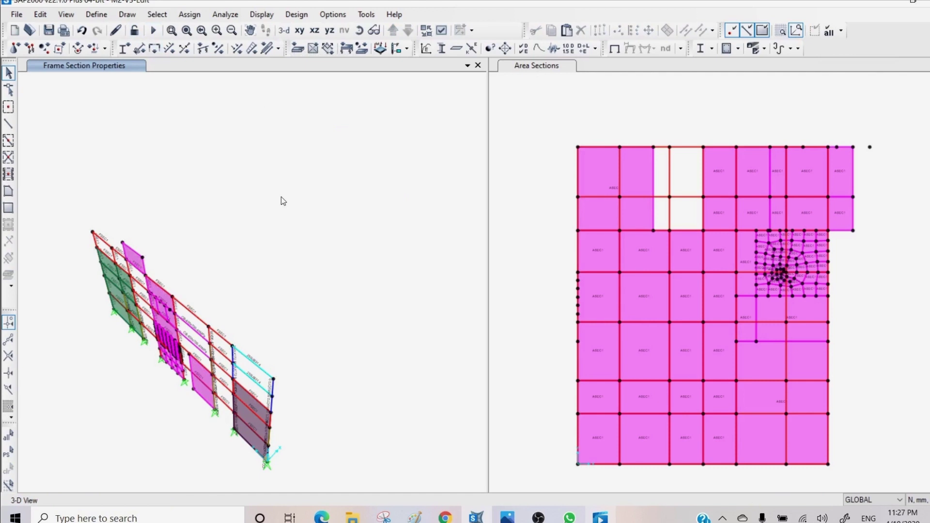
Set the 3-D view's display type to Extrude, keeping the colors by sections
left_click(442, 31)
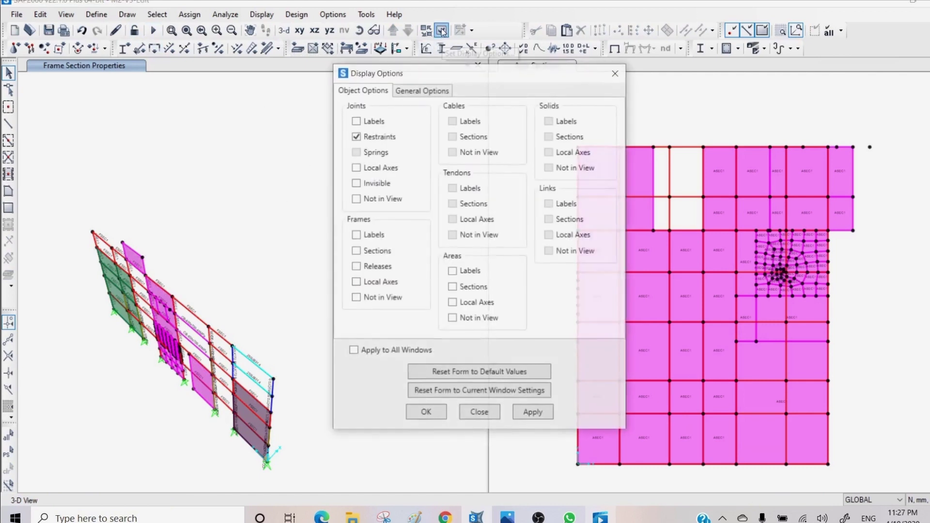
left_click(415, 89)
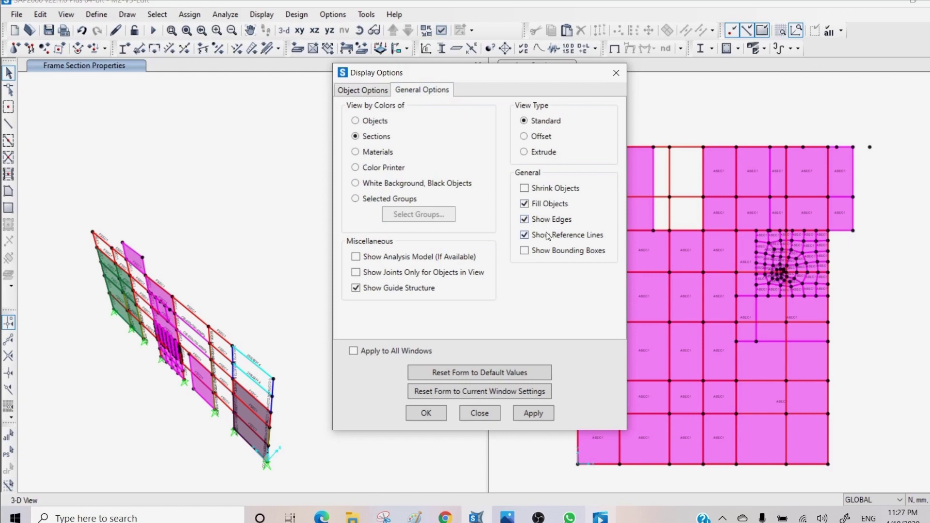
left_click(526, 152)
left_click(537, 415)
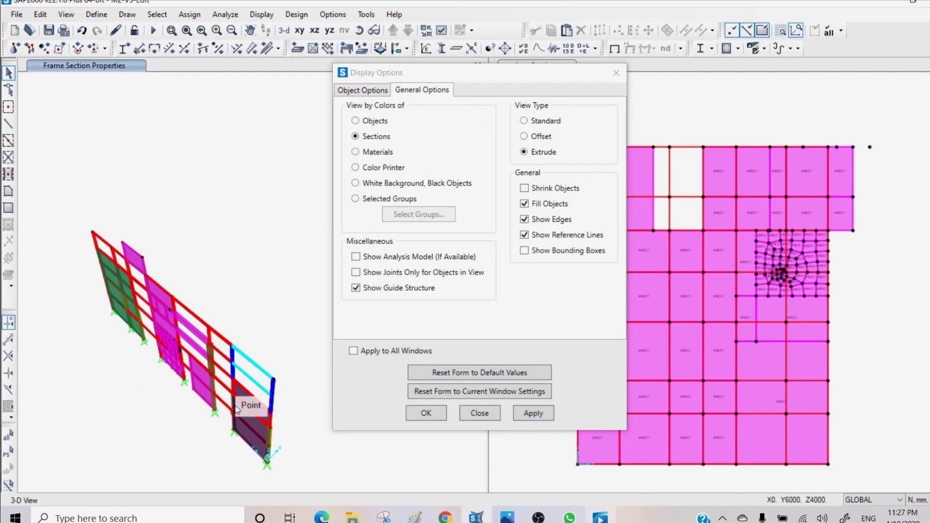
Examine the extruded steel and concrete columns and beams of the X=0 frame and how they meet at their joints
scroll(241, 407, "up", 1)
scroll(248, 408, "up", 2)
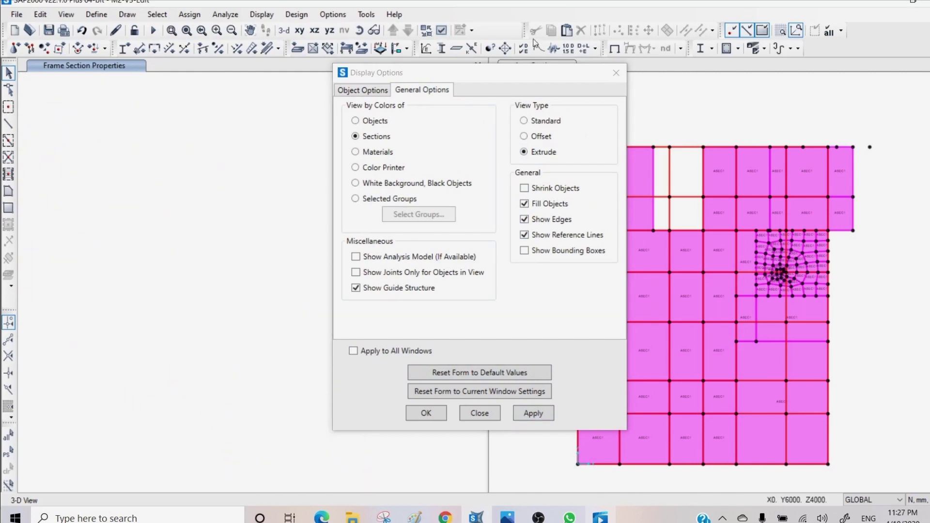
left_click_drag(445, 76, 691, 81)
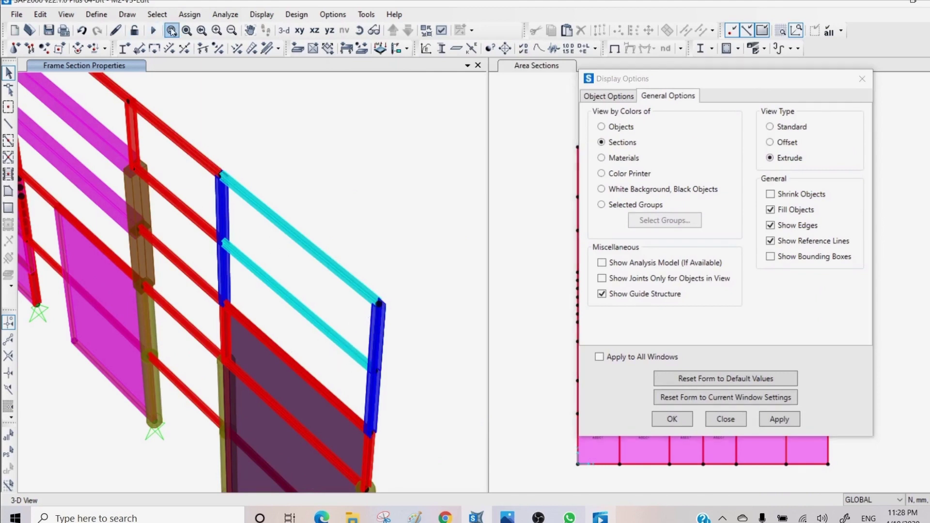
left_click_drag(274, 147, 209, 209)
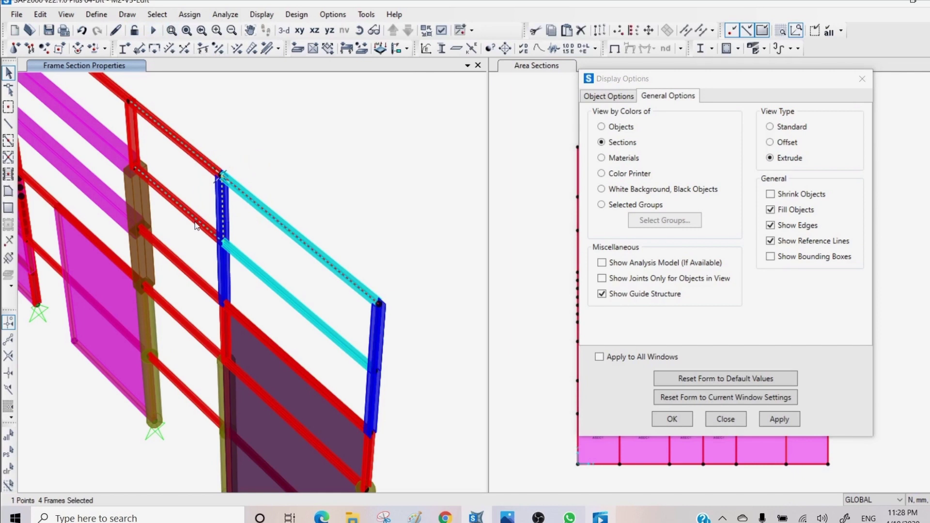
left_click(171, 30)
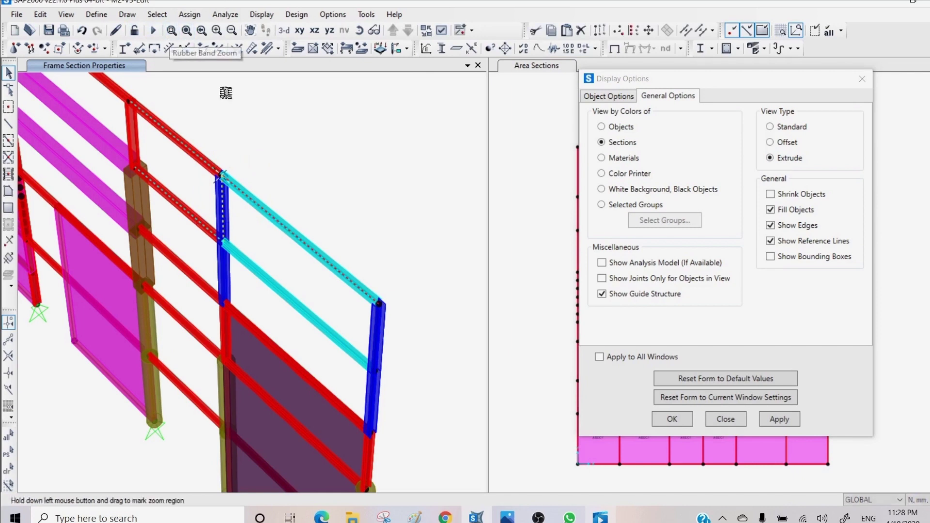
left_click_drag(274, 148, 178, 255)
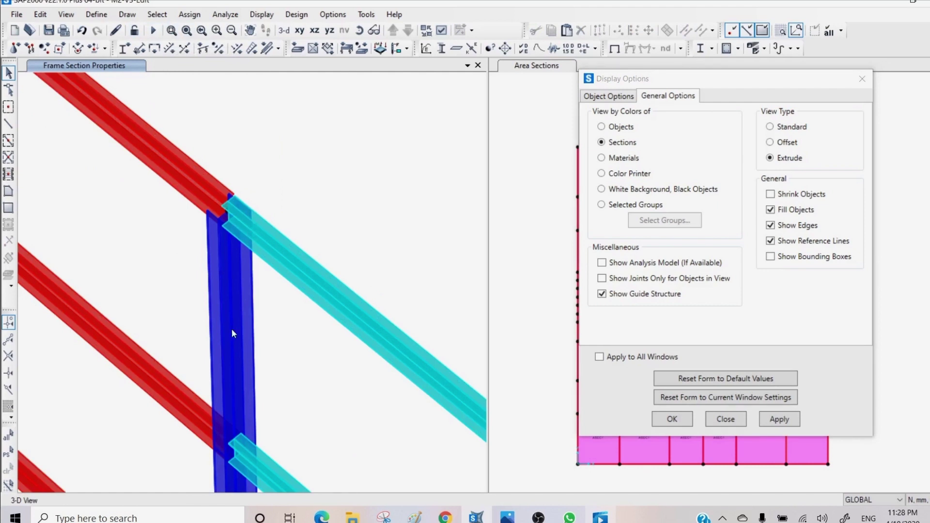
middle_click_drag(303, 177, 415, 103)
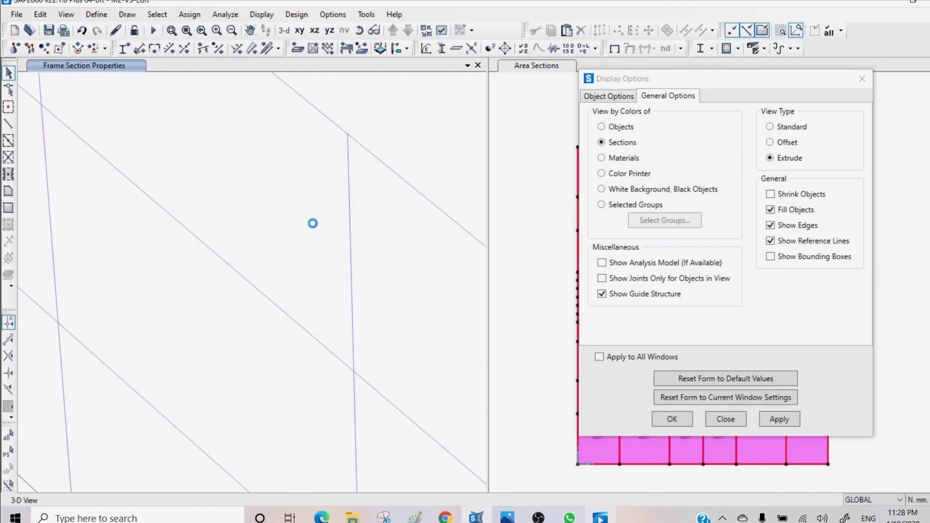
middle_click_drag(313, 223, 298, 229)
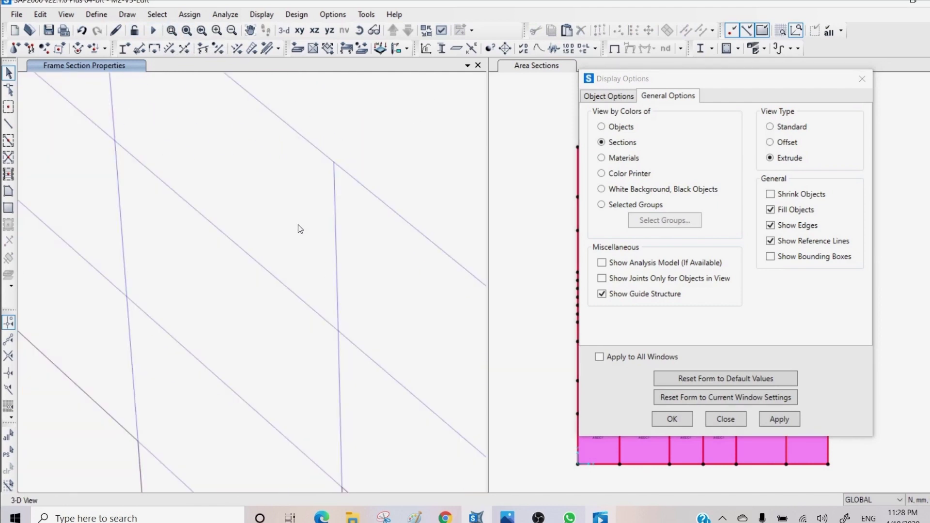
middle_click_drag(297, 100, 408, 169)
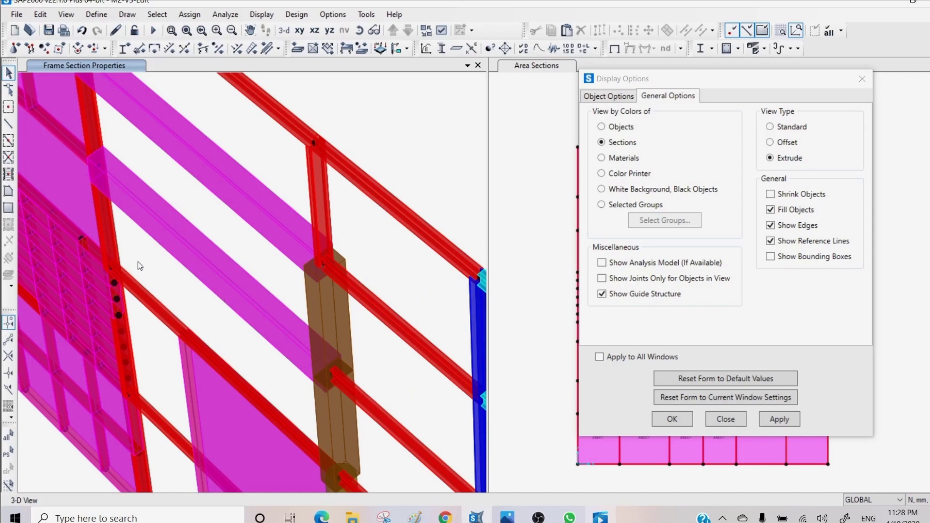
middle_click_drag(139, 266, 115, 143)
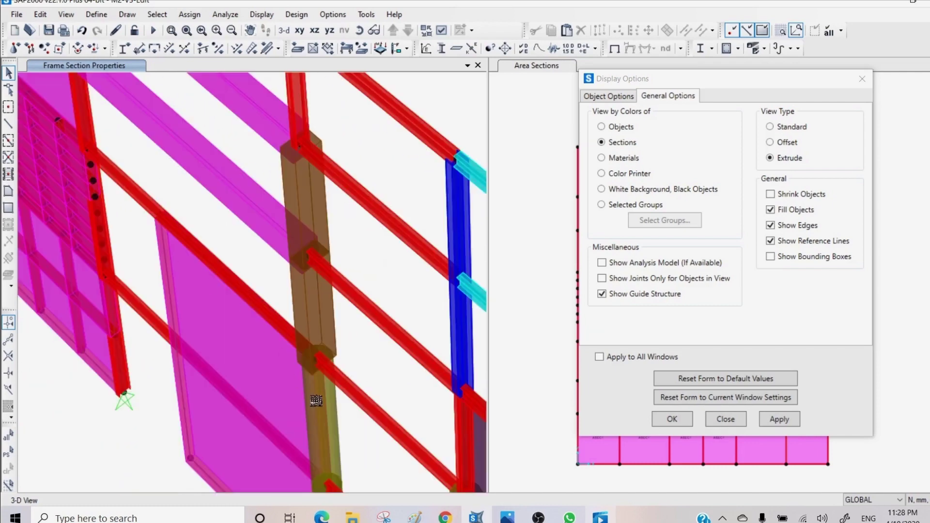
middle_click_drag(335, 386, 272, 315)
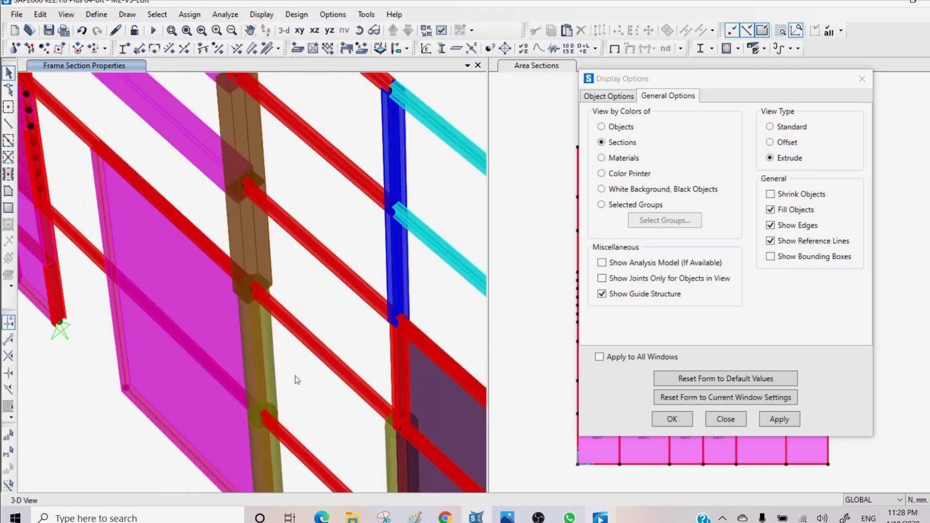